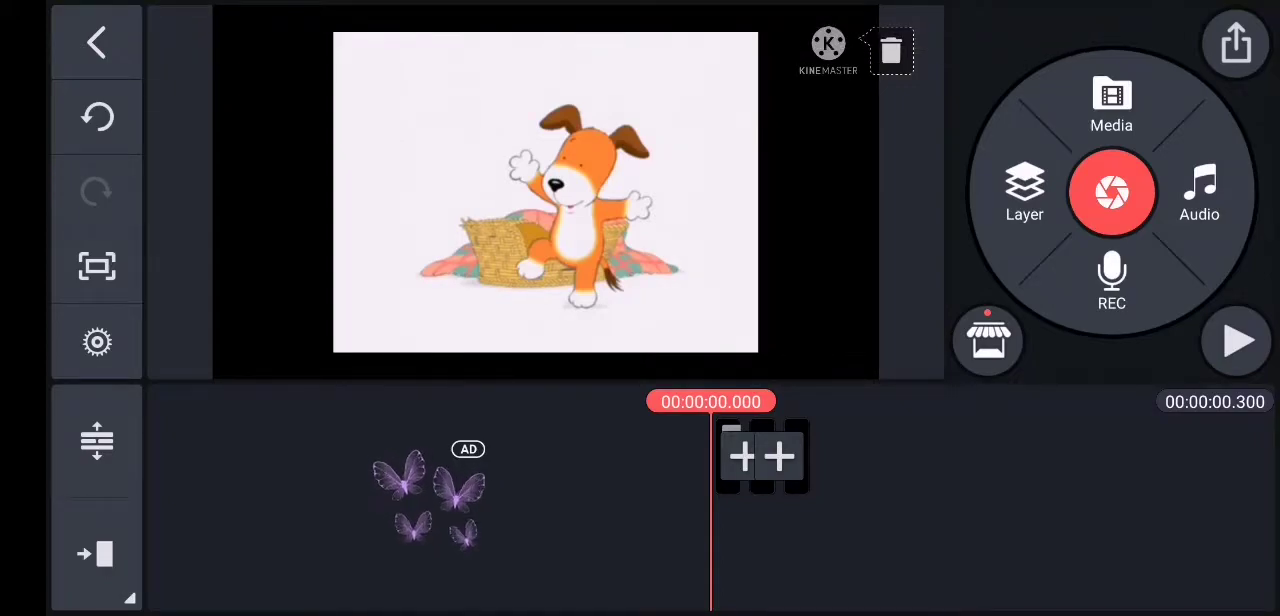
Play back the short Kipper project and try a transition between two pieces
left_click(1238, 341)
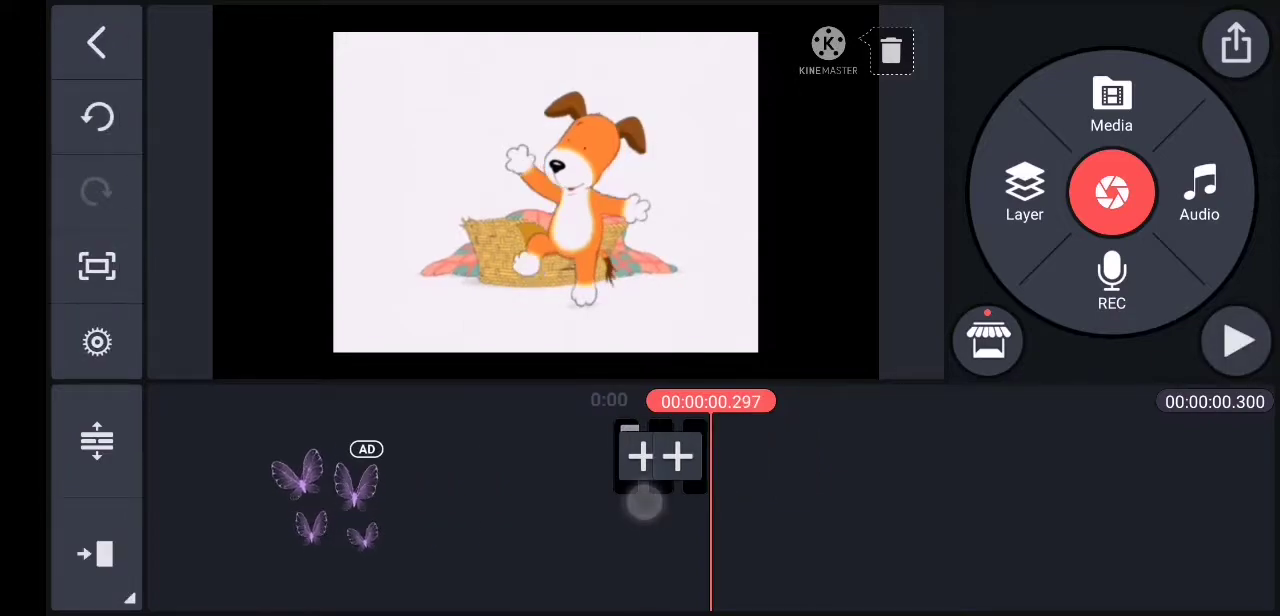
left_click(644, 500)
left_click(1238, 42)
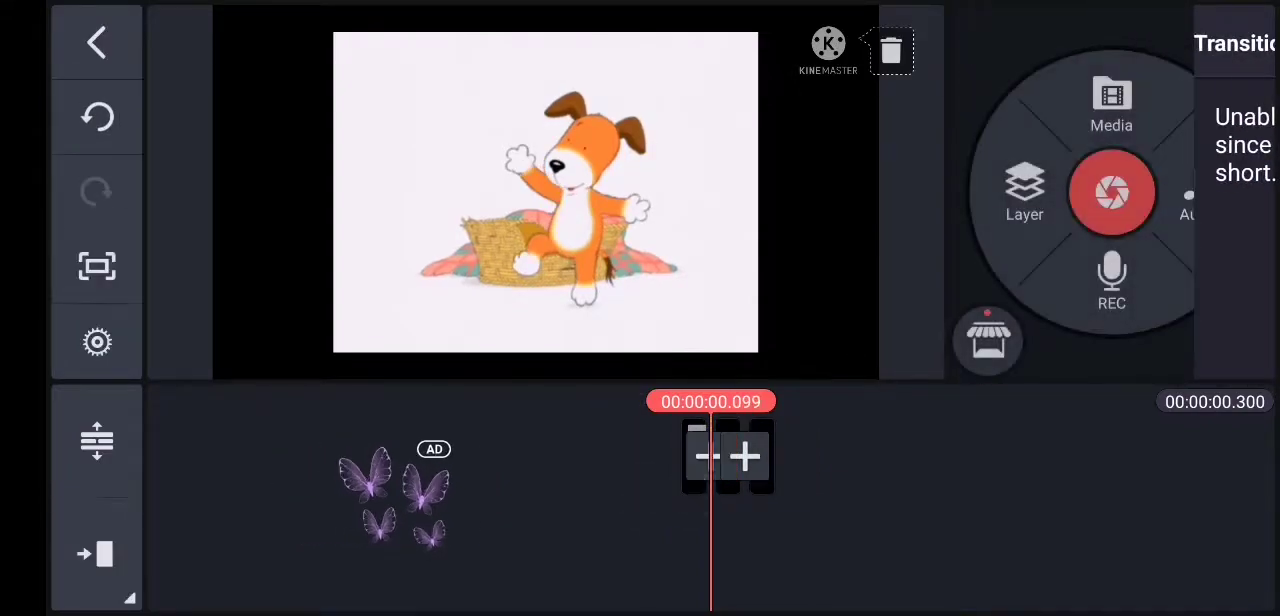
Duplicate the selected Kipper clip piece
left_click(693, 458)
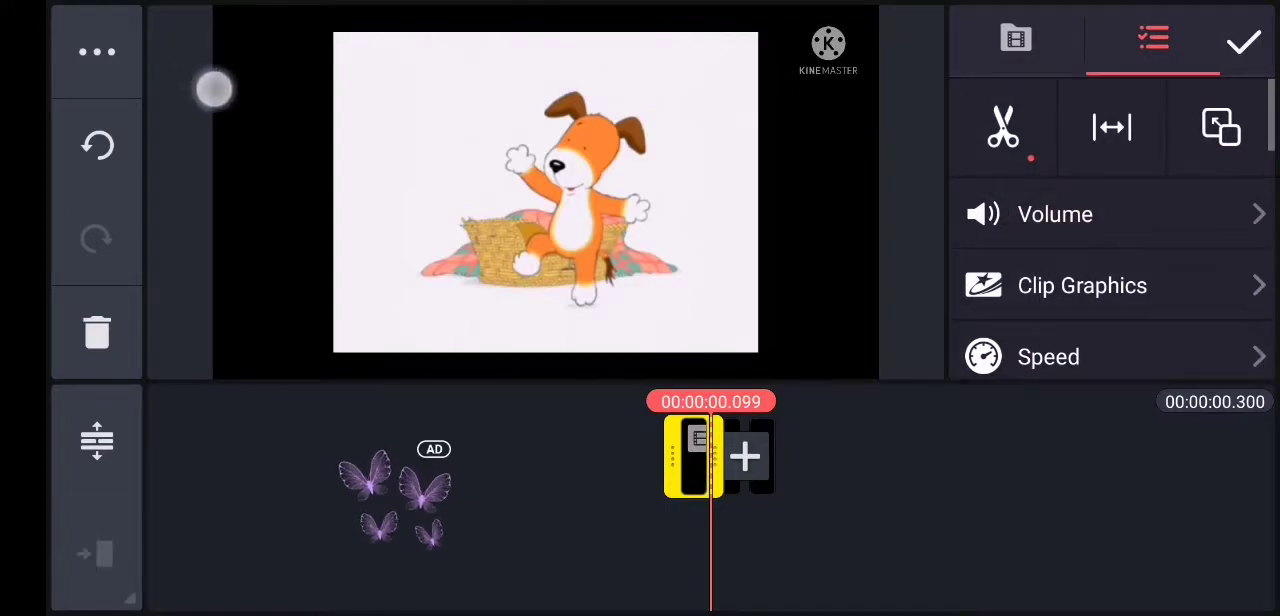
left_click_drag(213, 89, 168, 335)
left_click(110, 73)
left_click(290, 37)
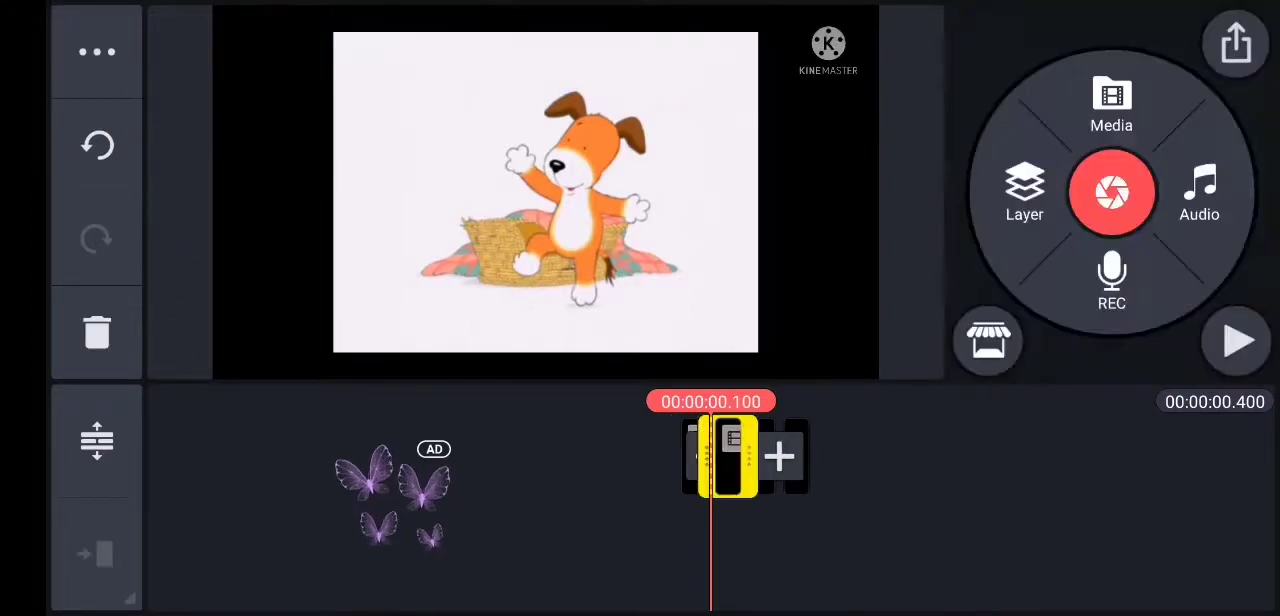
Trim the new copy down to 0.100 seconds
left_click(725, 460)
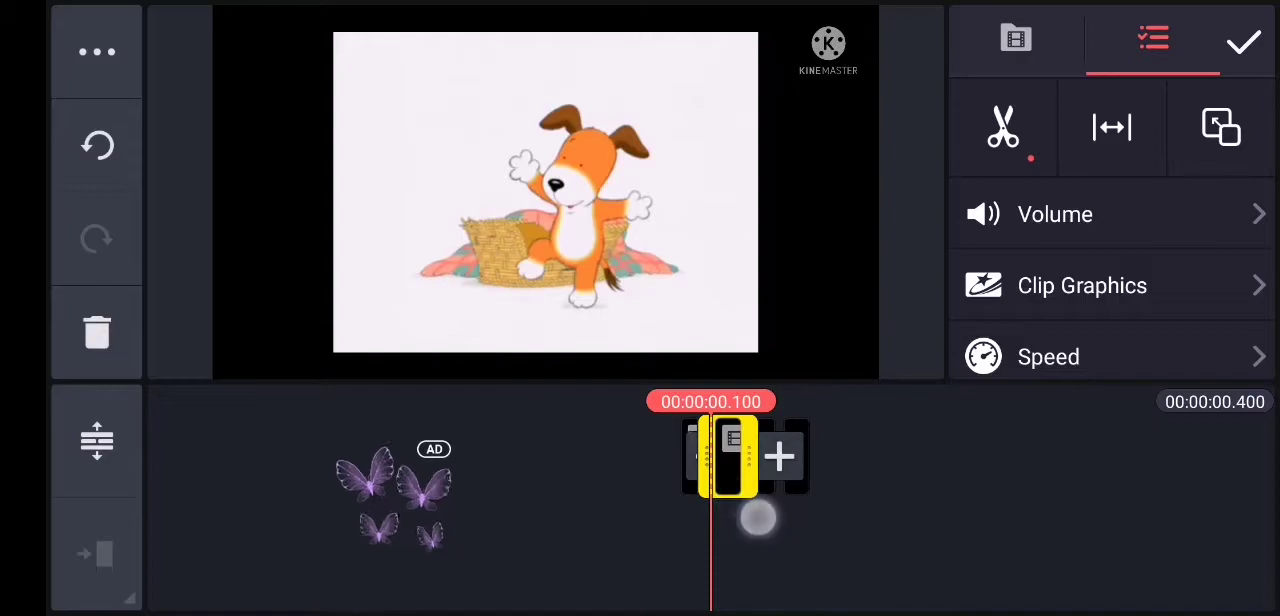
left_click(737, 482)
left_click_drag(758, 553, 726, 553)
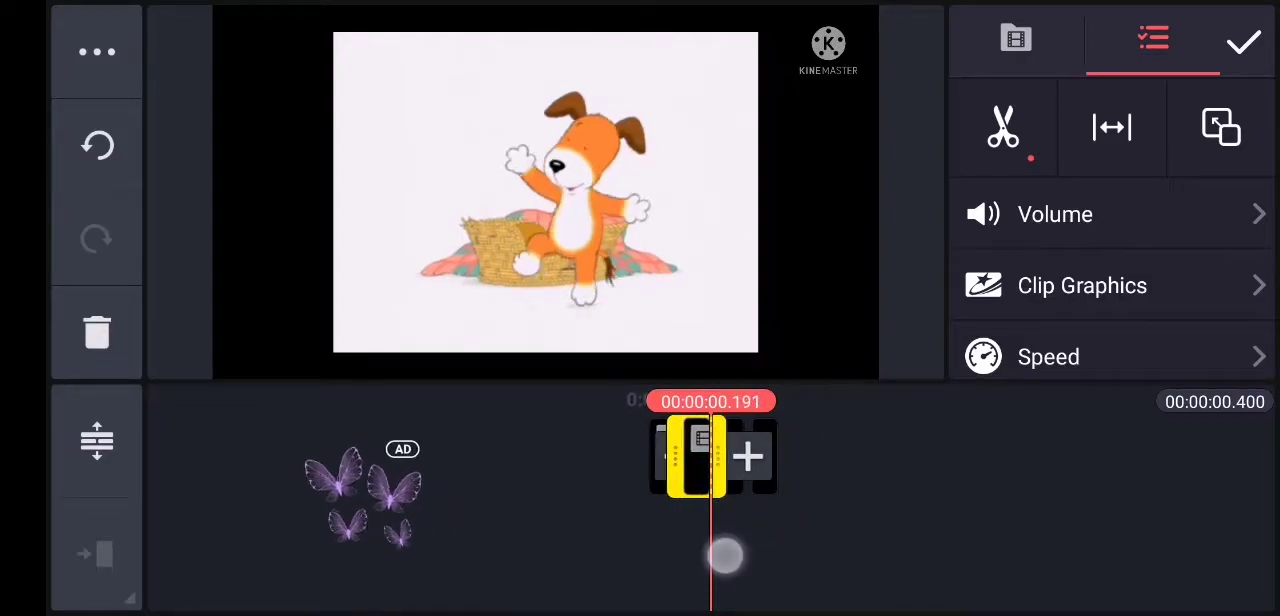
left_click(704, 500)
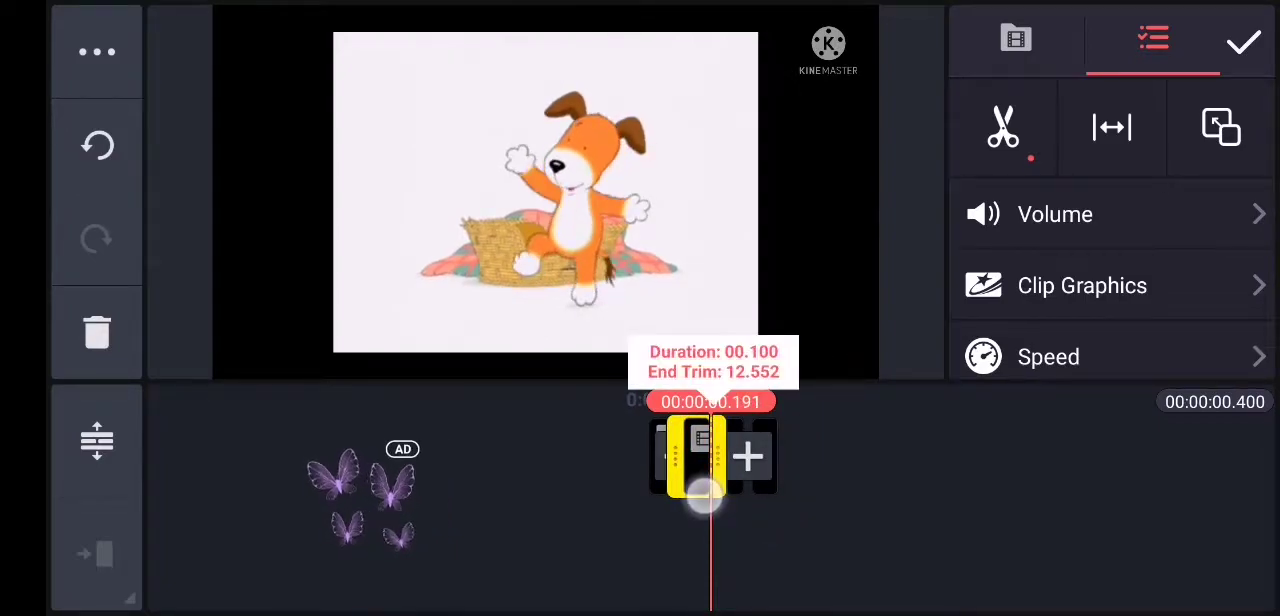
left_click(1244, 42)
Move a clip piece later in the sequence and attempt a transition at its joint
left_click_drag(697, 484, 693, 503)
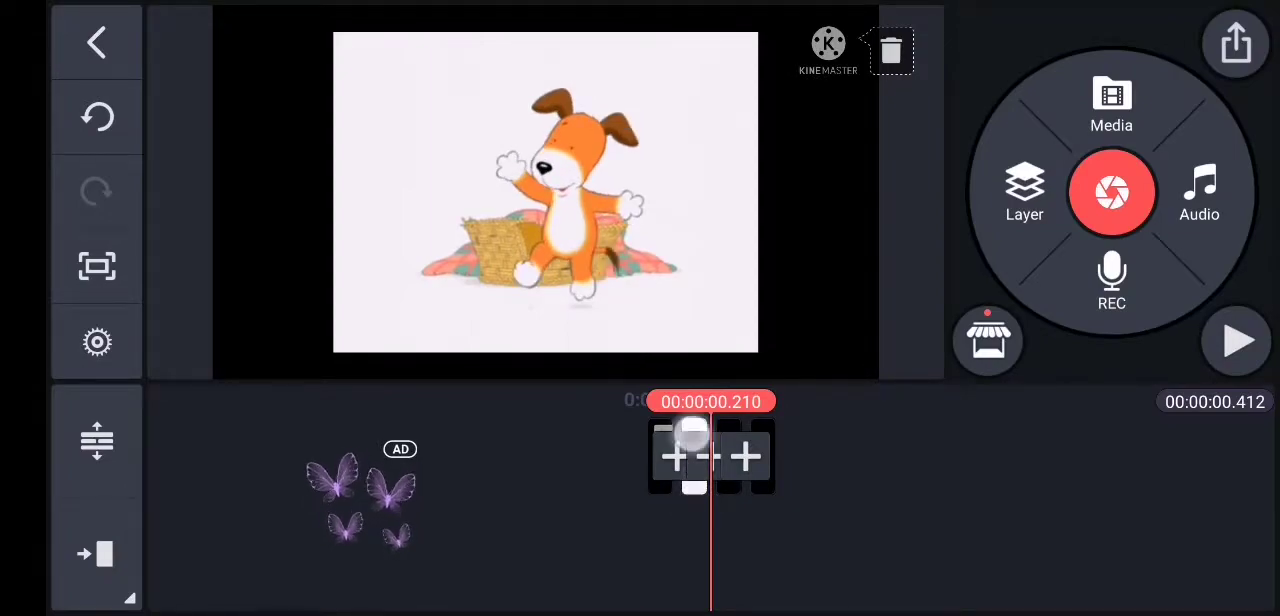
mouse_move(694, 437)
left_mouse_down()
mouse_move(790, 481)
mouse_move(767, 507)
left_mouse_up()
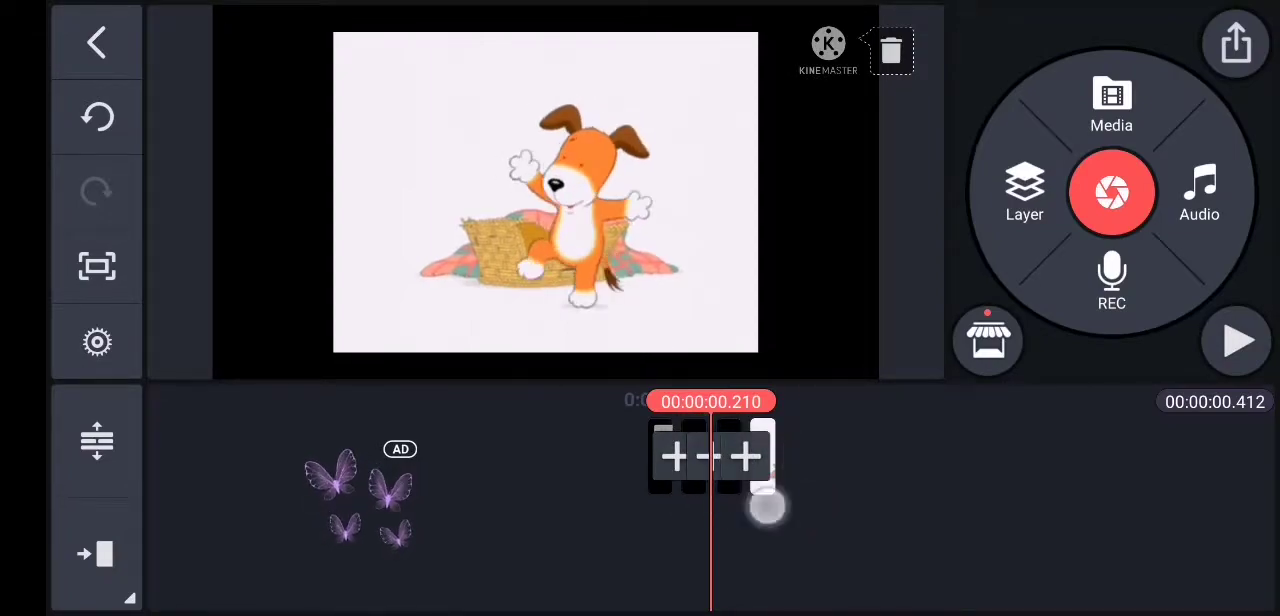
left_click(745, 457)
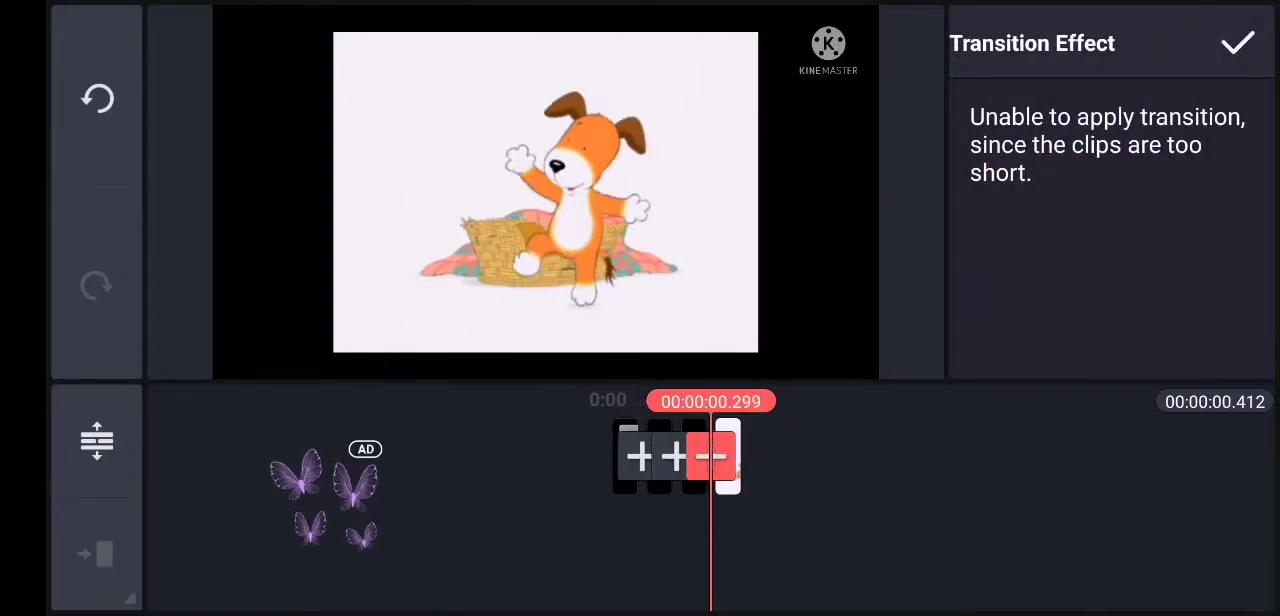
left_click(725, 495)
left_click(732, 502)
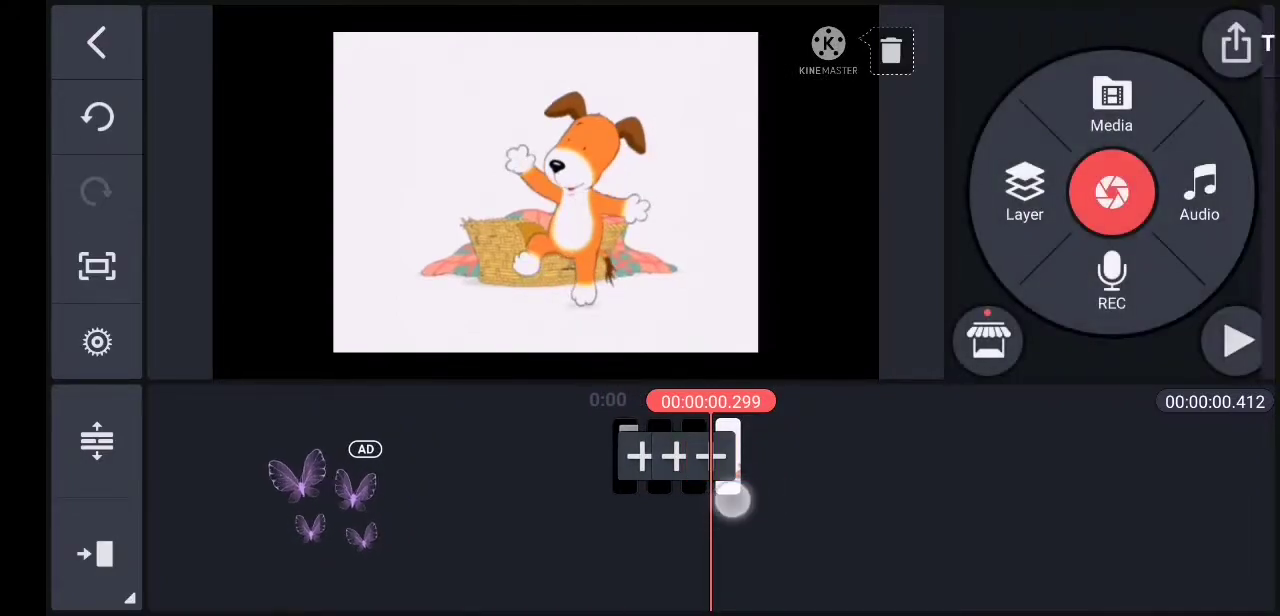
Duplicate the last clip piece and play back the project
left_click(732, 470)
left_click(97, 52)
left_click(300, 37)
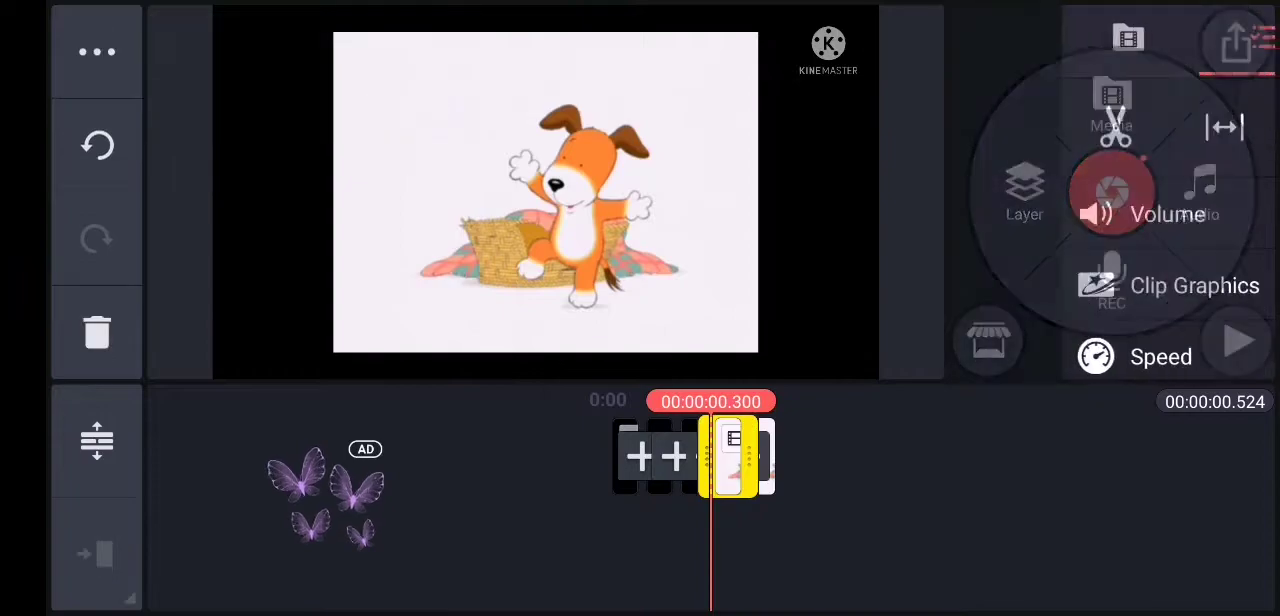
left_click(894, 528)
left_click_drag(1000, 500, 1134, 480)
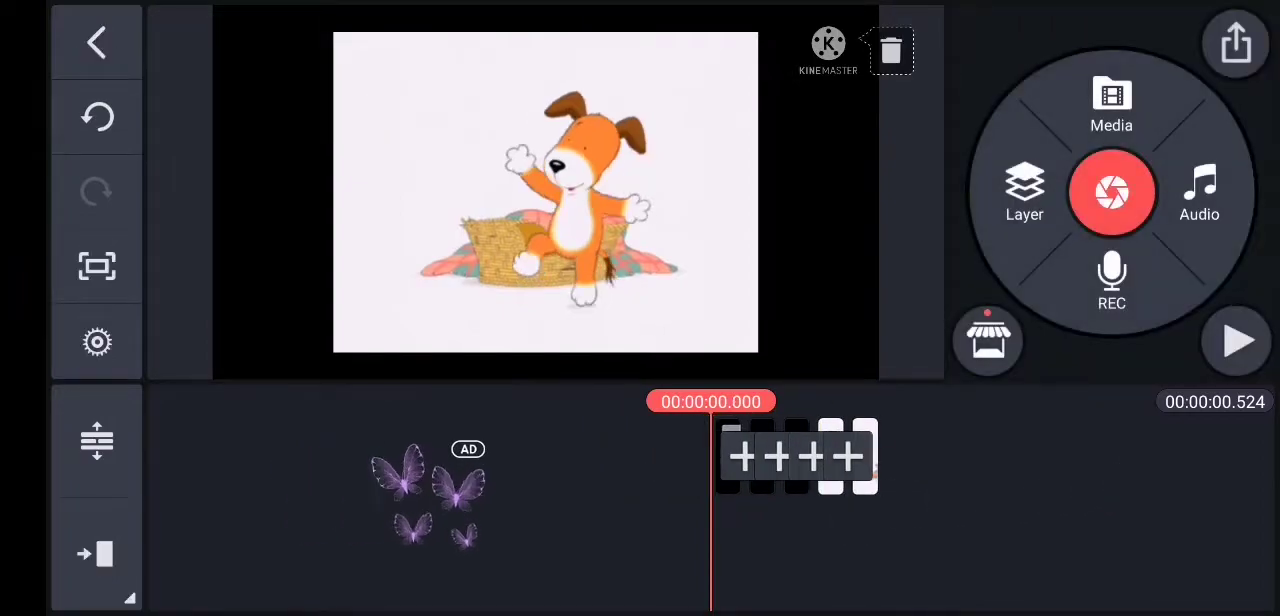
left_click(1238, 340)
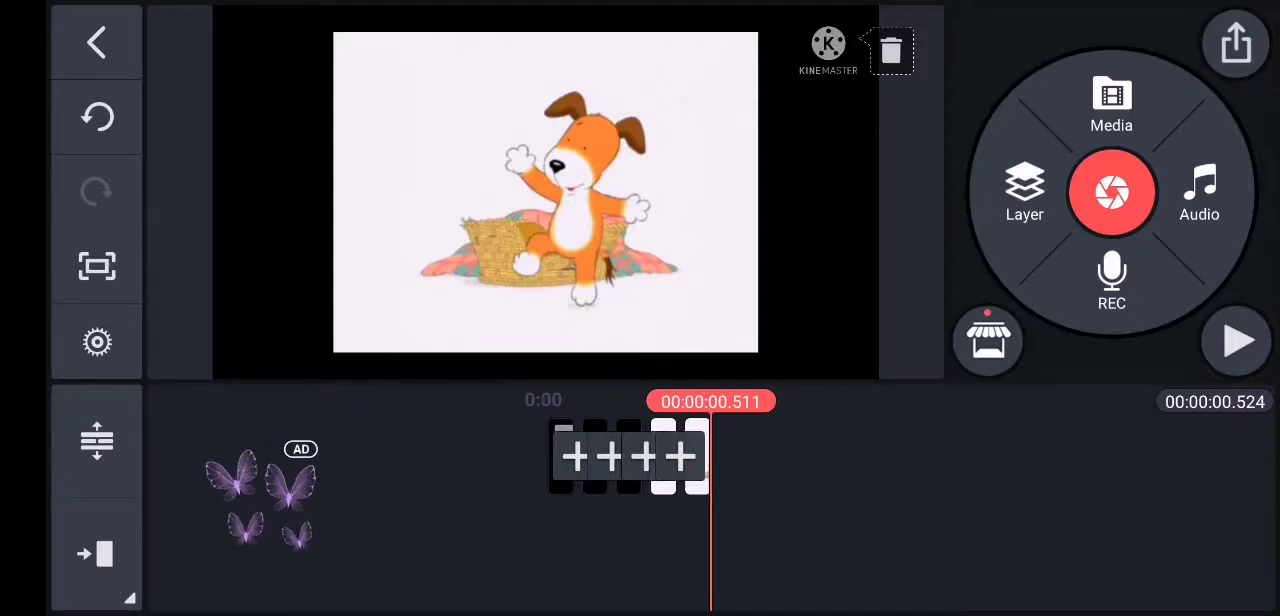
Try transitions at the second and third joints, which are refused as too short
left_click(643, 458)
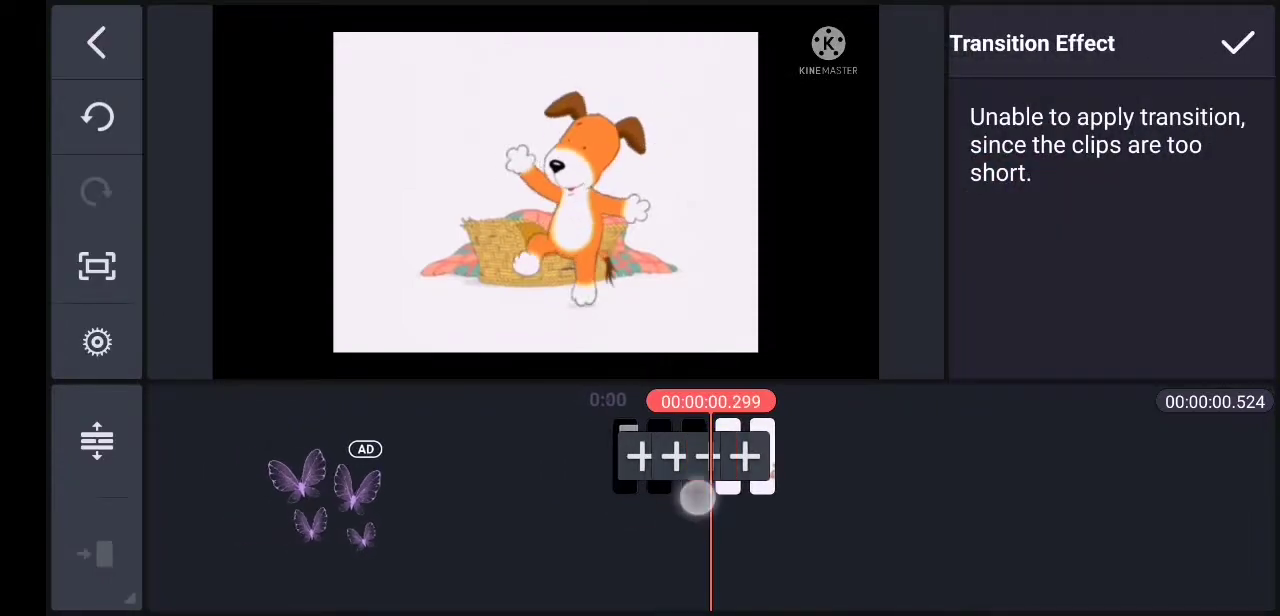
left_click(689, 486)
left_click(686, 457)
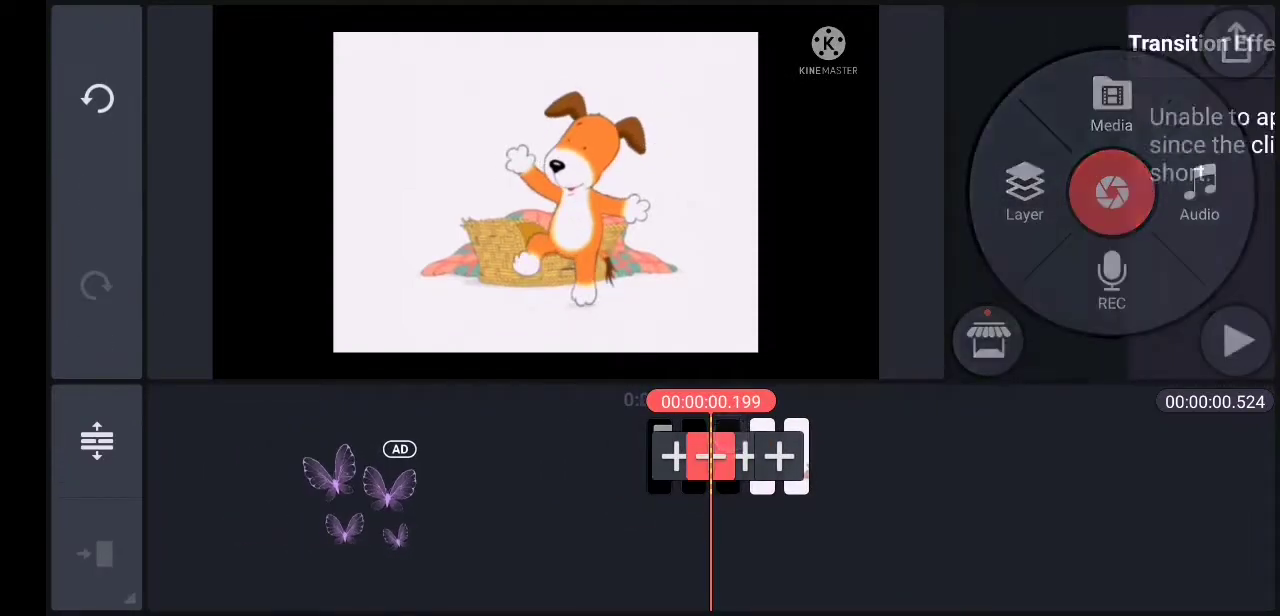
left_click(718, 450)
left_click(743, 513)
left_click(712, 457)
left_click(730, 495)
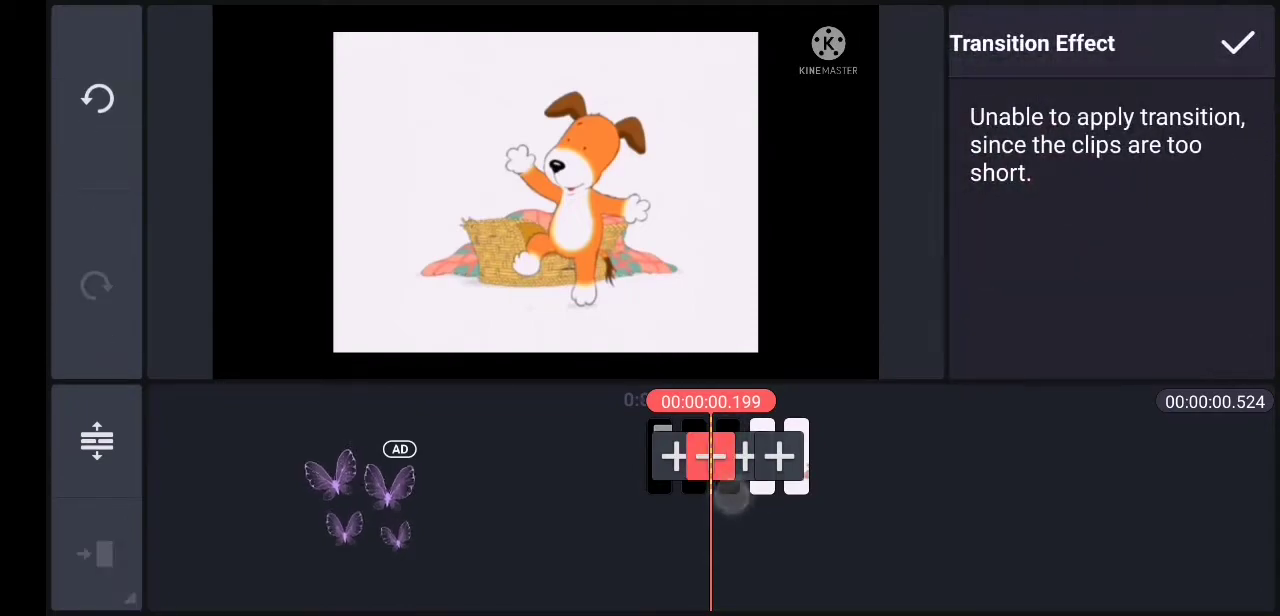
Attempt transitions at the remaining joints and dismiss the settings
left_click(745, 457)
left_click(715, 538)
left_click(893, 552)
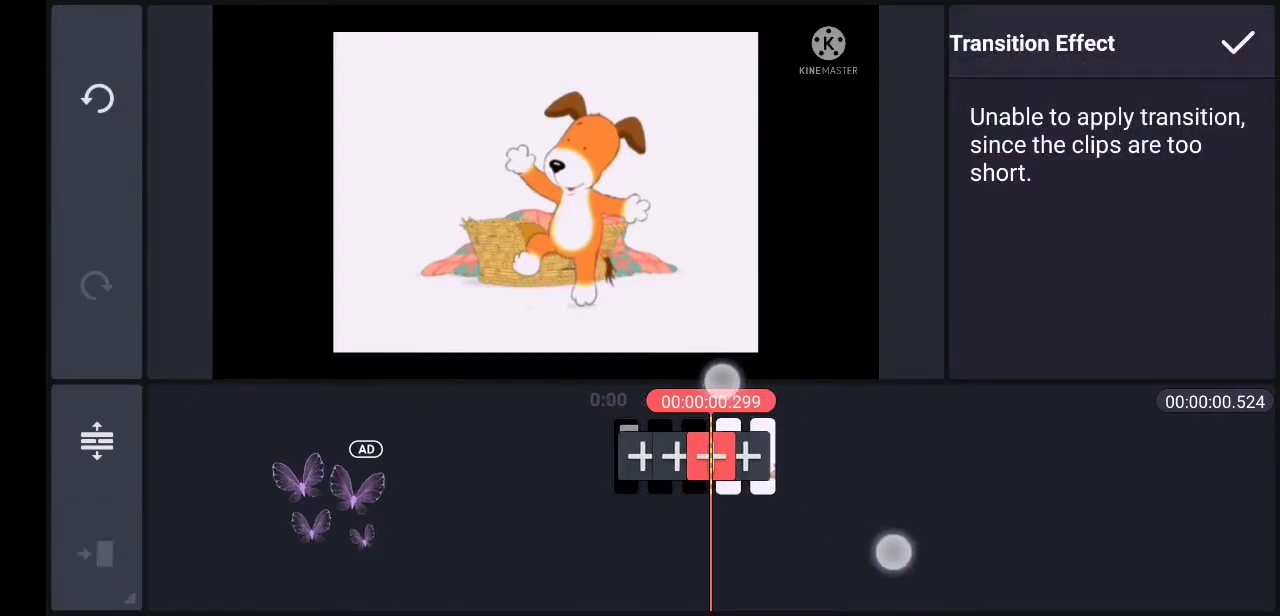
left_click(705, 457)
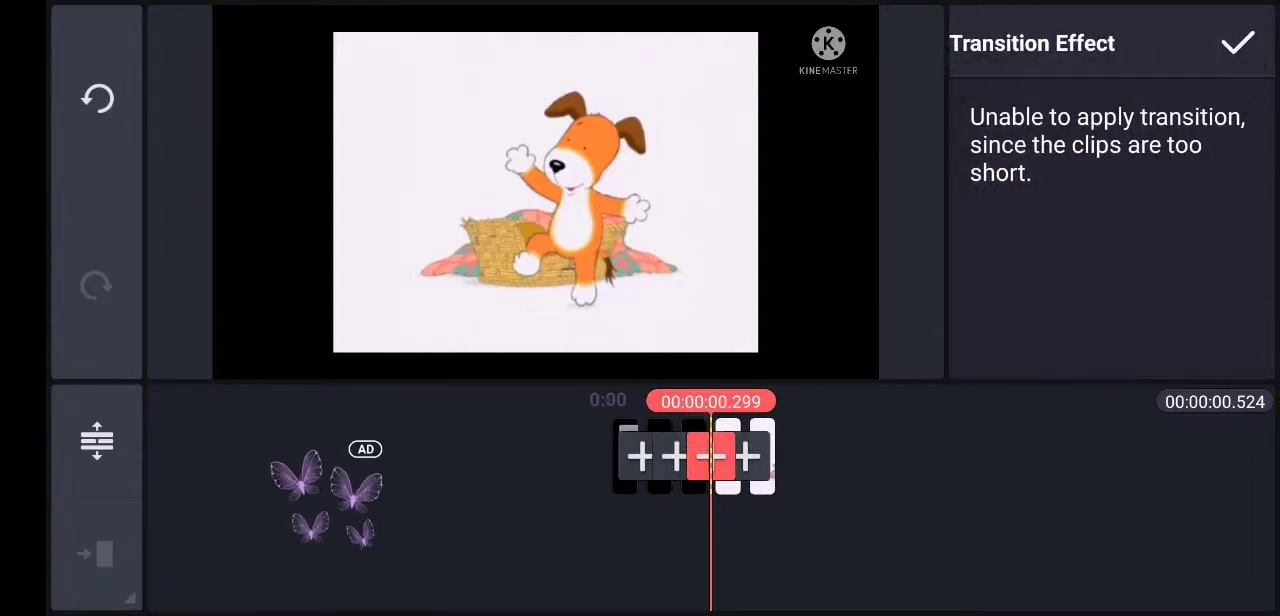
left_click(686, 457)
left_click(793, 535)
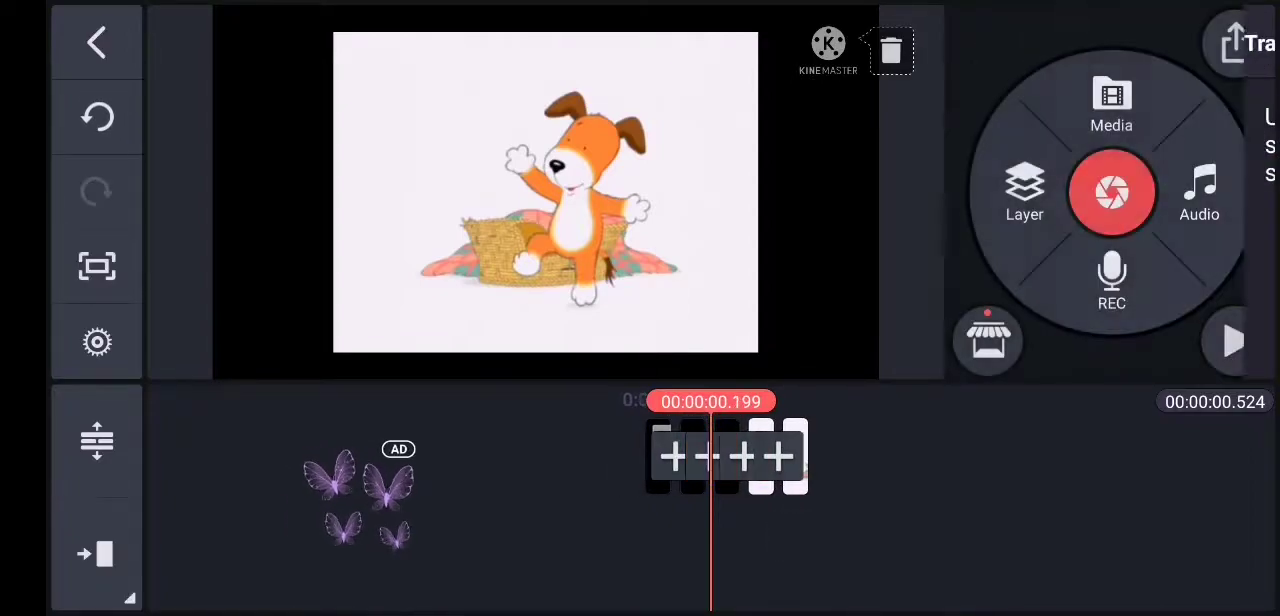
left_click(1024, 190)
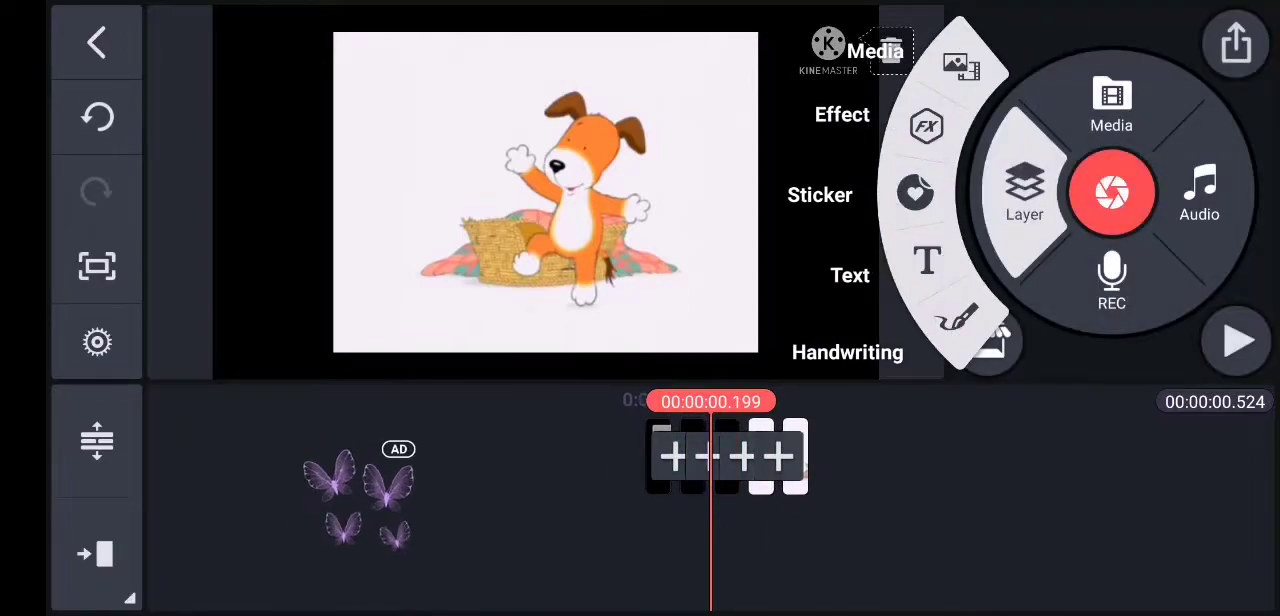
left_click(961, 66)
left_click(257, 143)
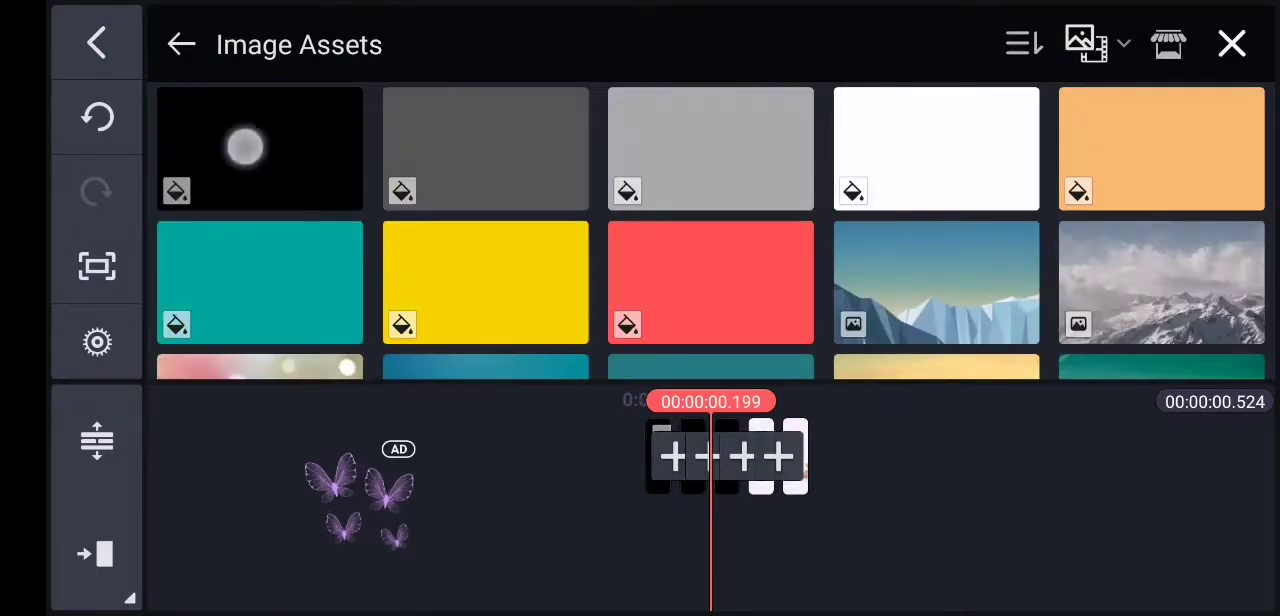
left_click(245, 147)
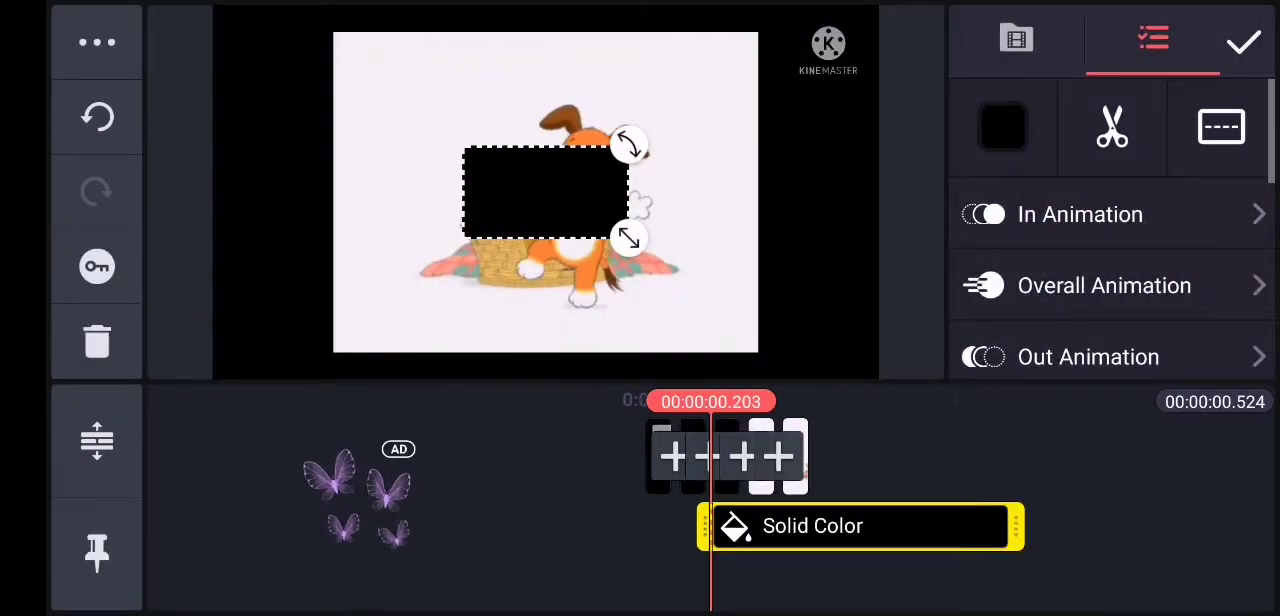
left_click(148, 548)
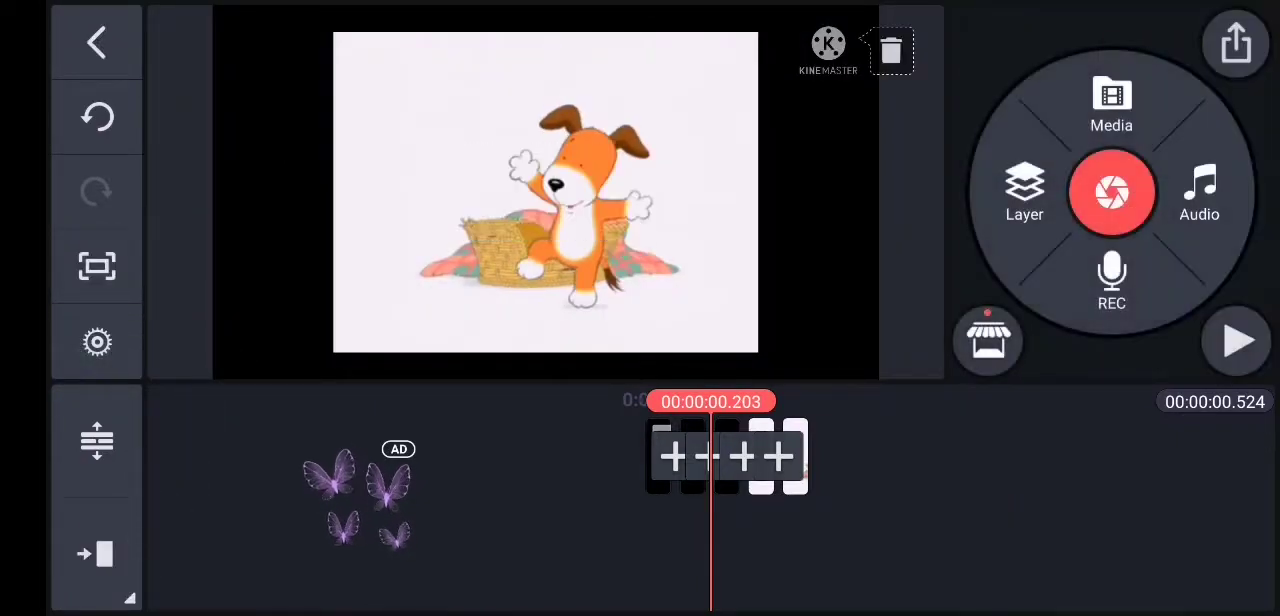
left_click(1024, 190)
Insert a black solid clip from image assets and shorten it to a tenth of a second
left_click(1150, 66)
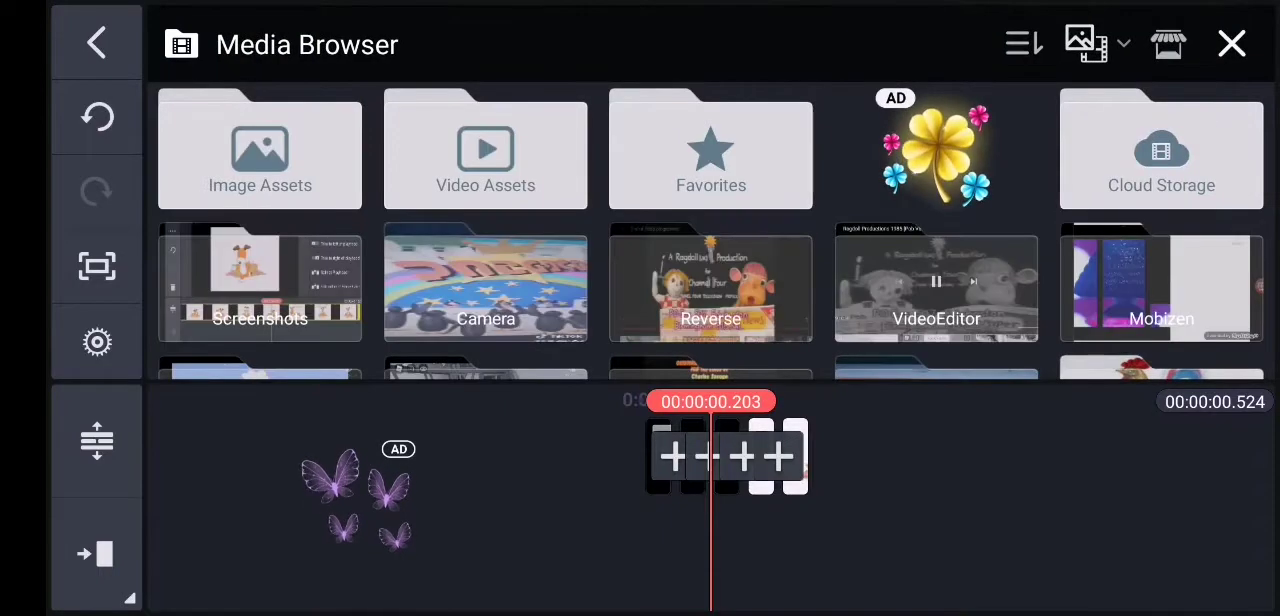
left_click(196, 128)
left_click(208, 130)
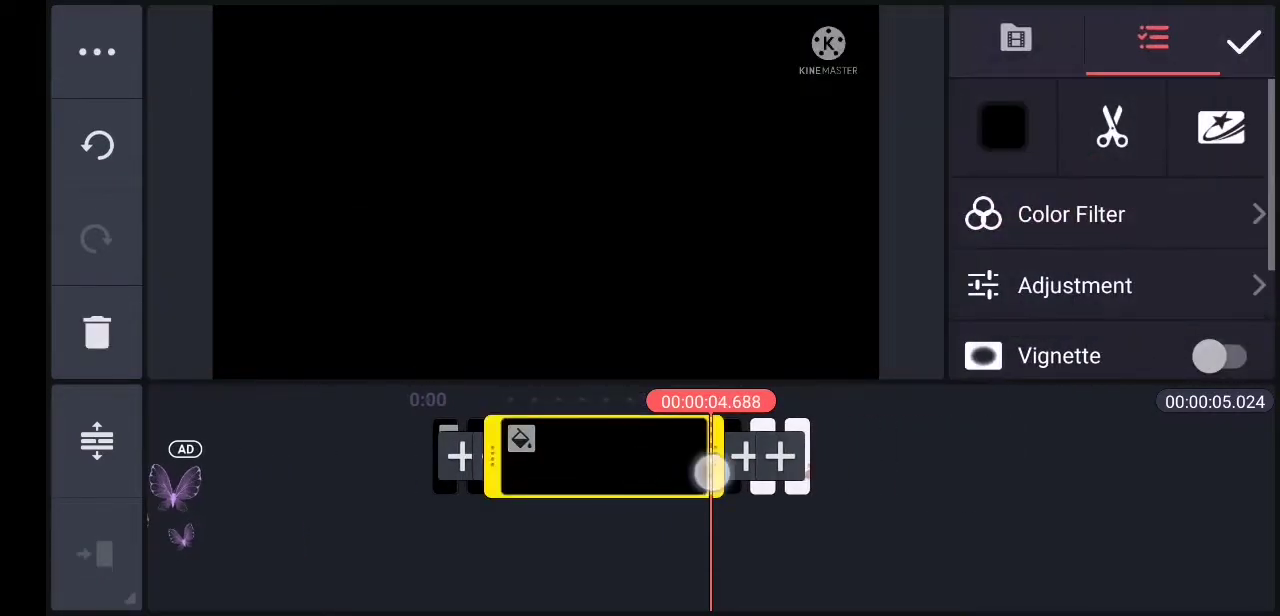
left_click_drag(711, 472, 449, 563)
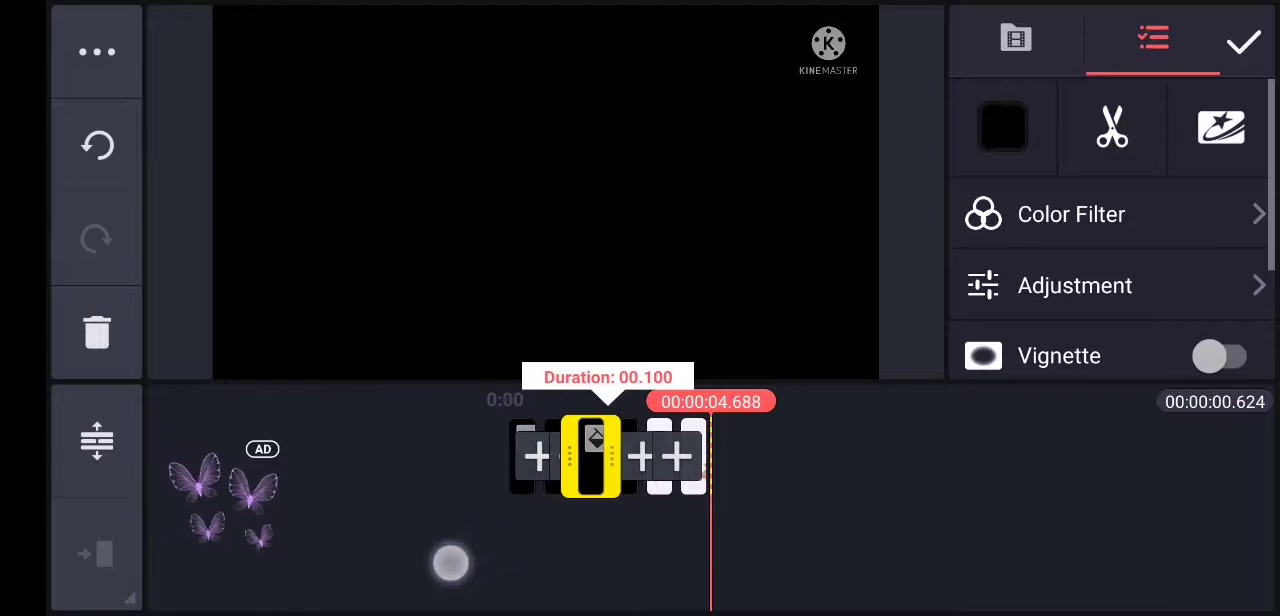
Check the transitions between the last pieces
left_click(808, 493)
left_click(700, 460)
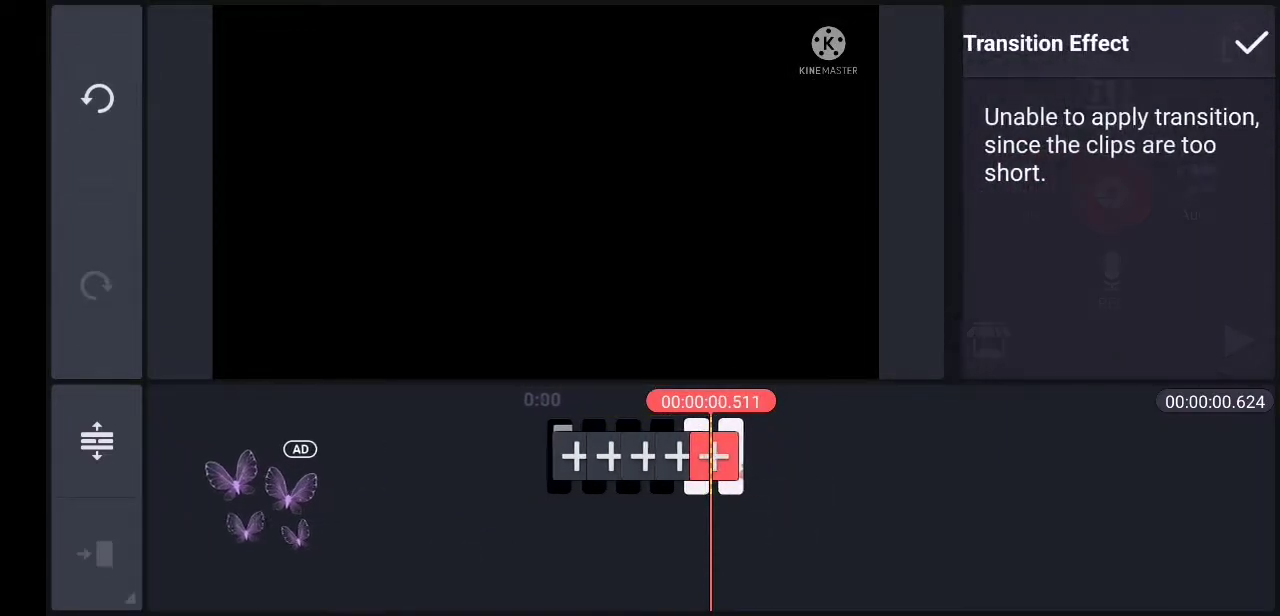
left_click(727, 497)
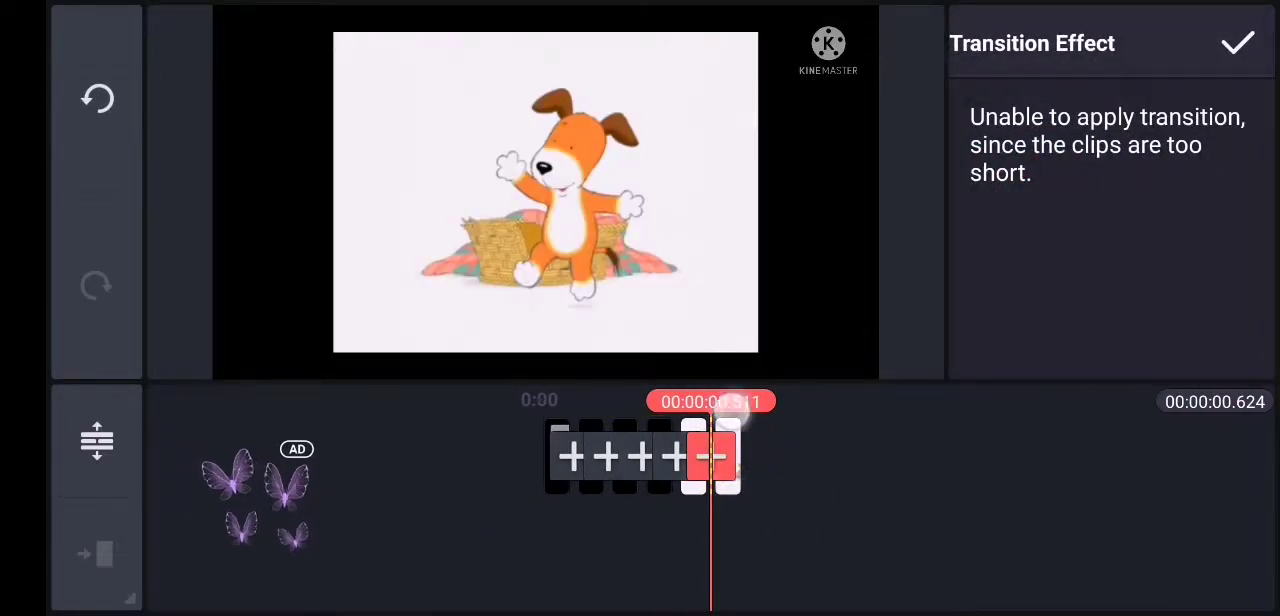
Delete the last clip piece and play back the sequence
left_click(733, 460)
left_click(97, 330)
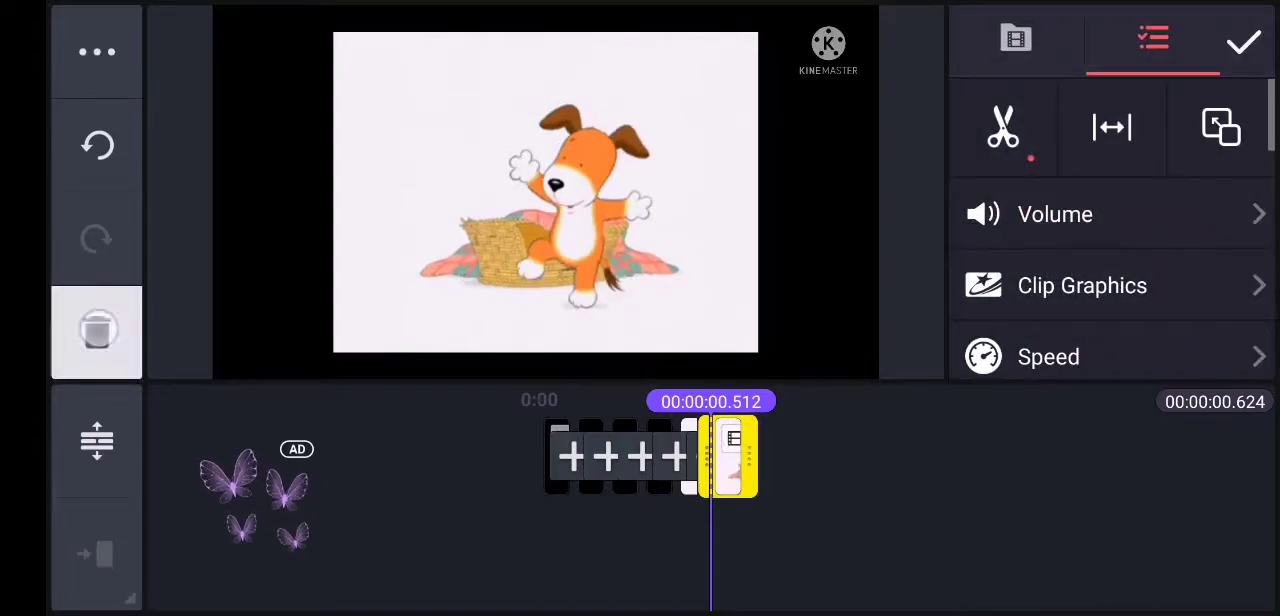
left_click(1237, 340)
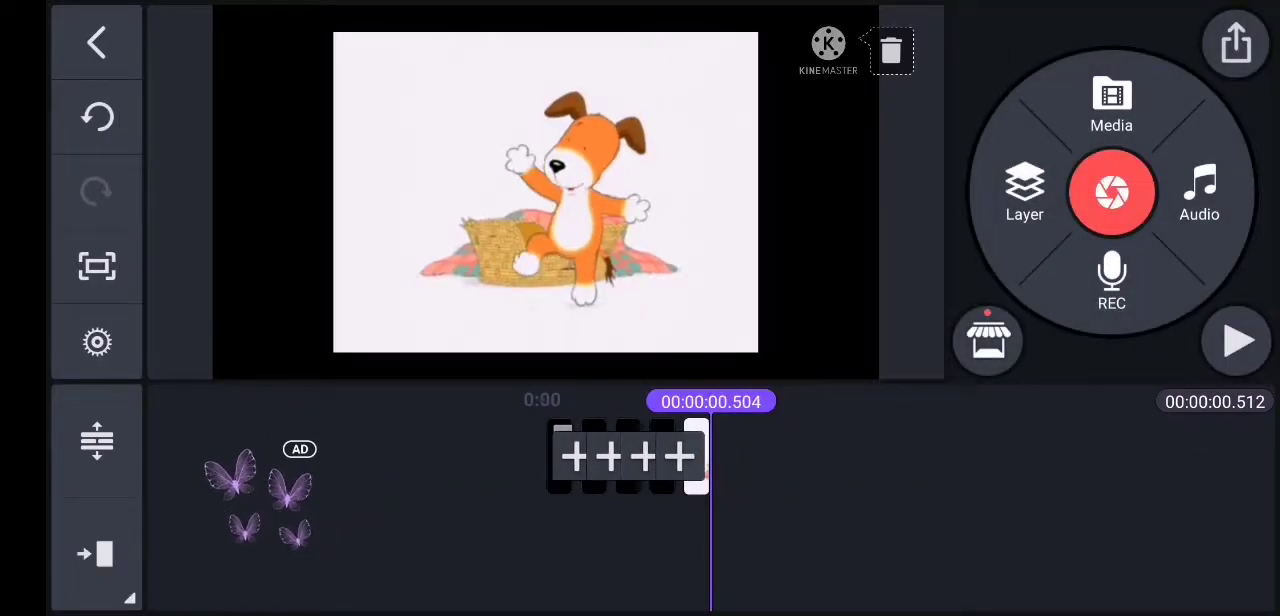
left_click_drag(643, 515, 627, 500)
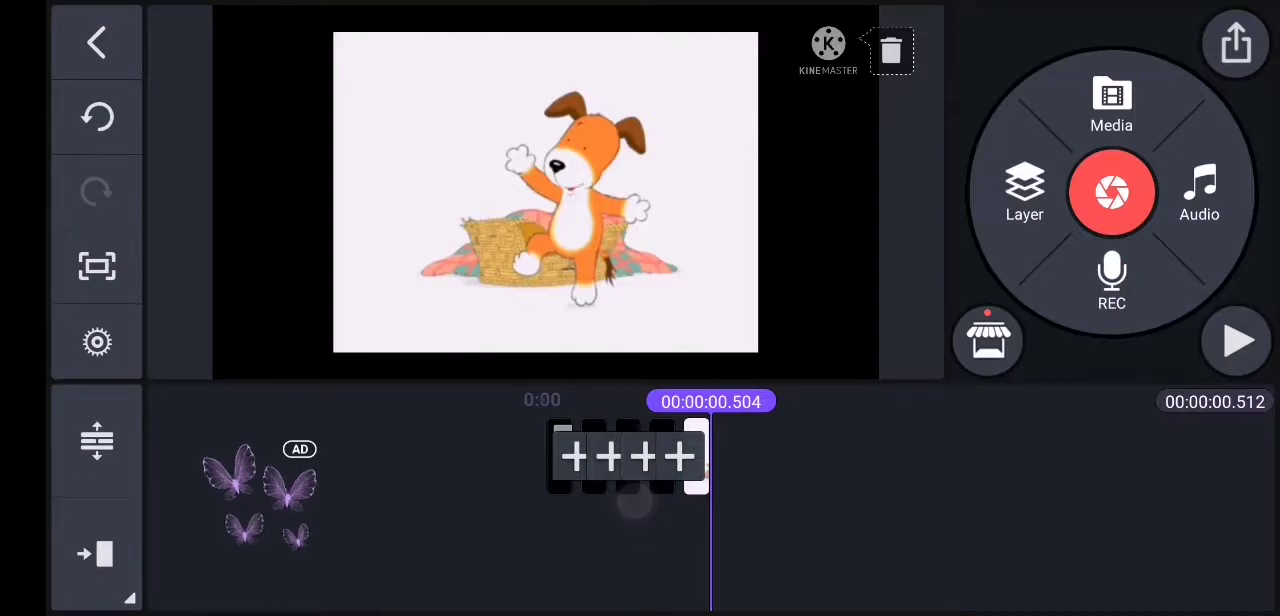
Check the middle and third transitions, then move the playhead to the sequence end
left_click(630, 488)
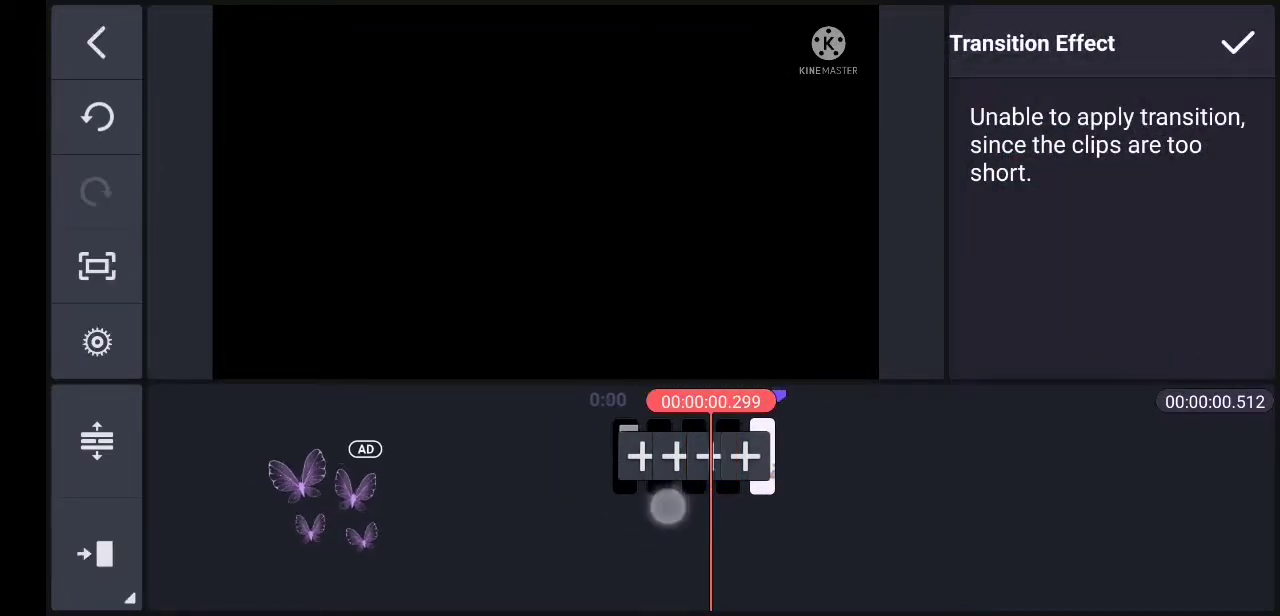
left_click(716, 450)
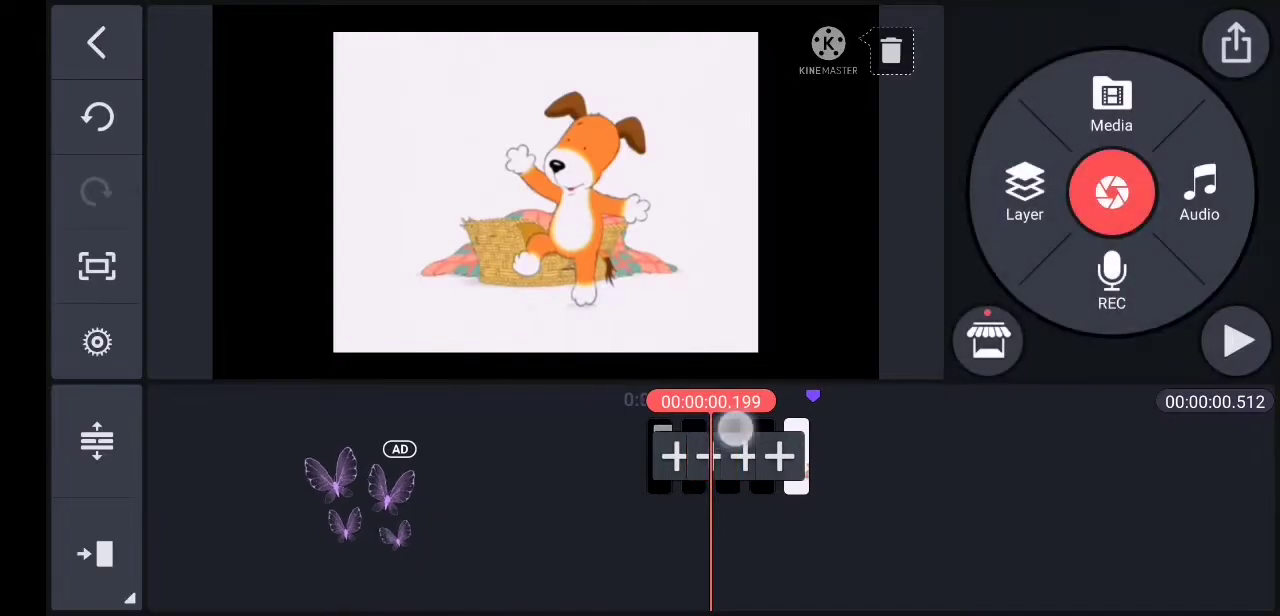
left_click(735, 457)
left_click(711, 457)
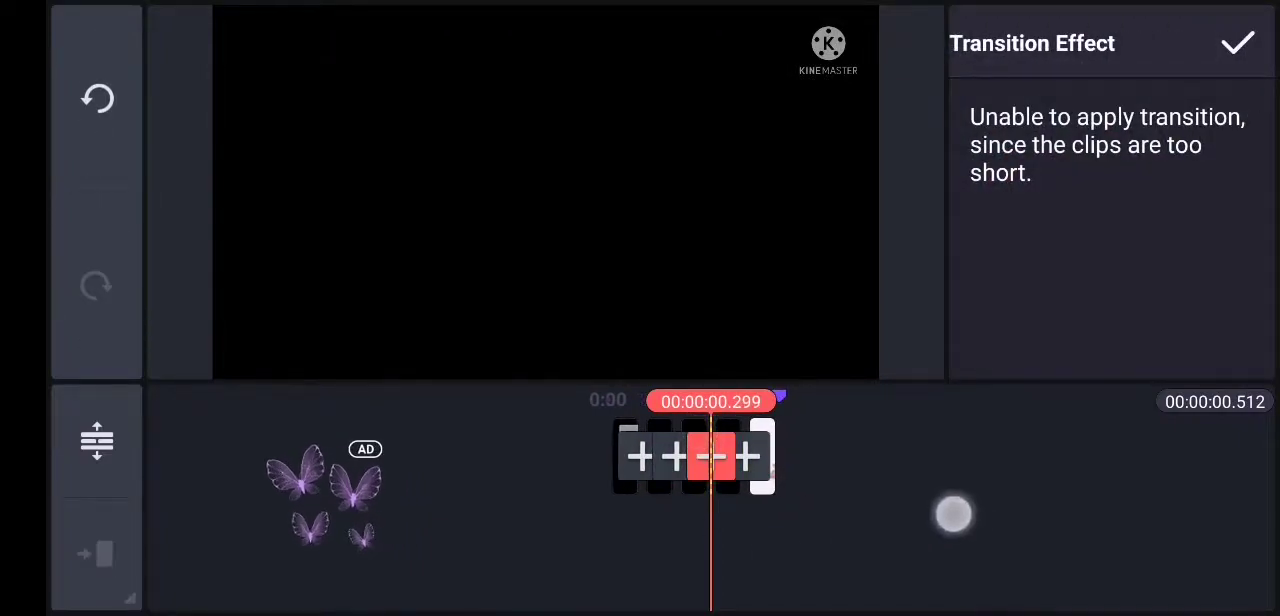
left_click(1238, 45)
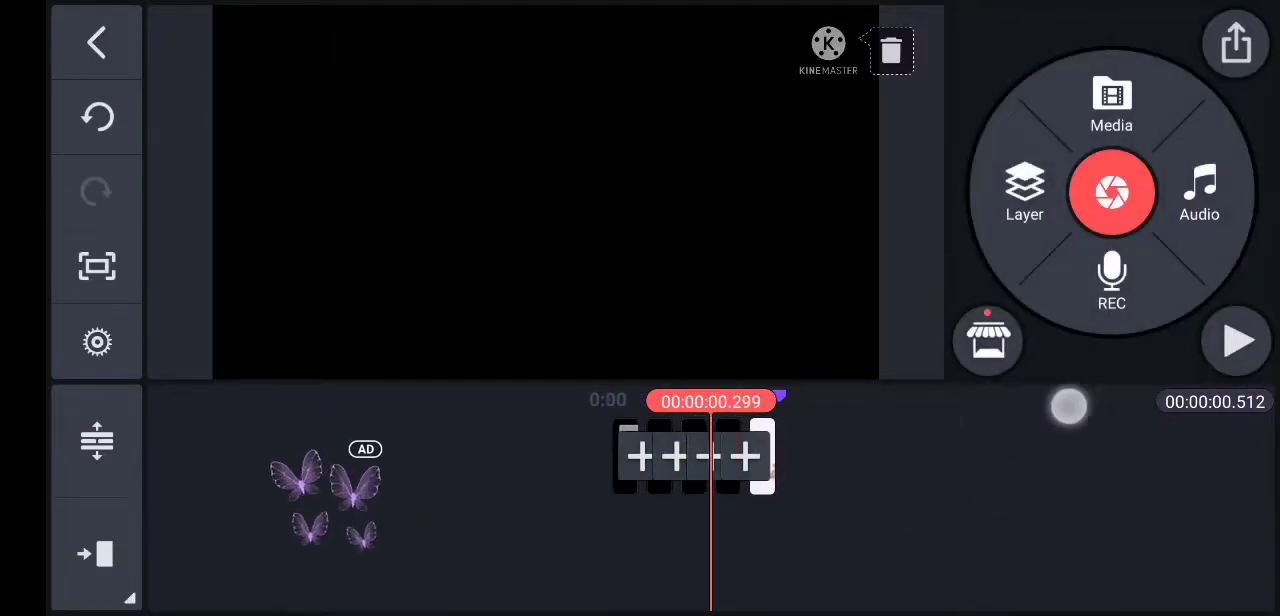
left_click_drag(760, 540, 690, 540)
Add a black clip from image assets and trim it to 0.1 seconds
left_click(1109, 106)
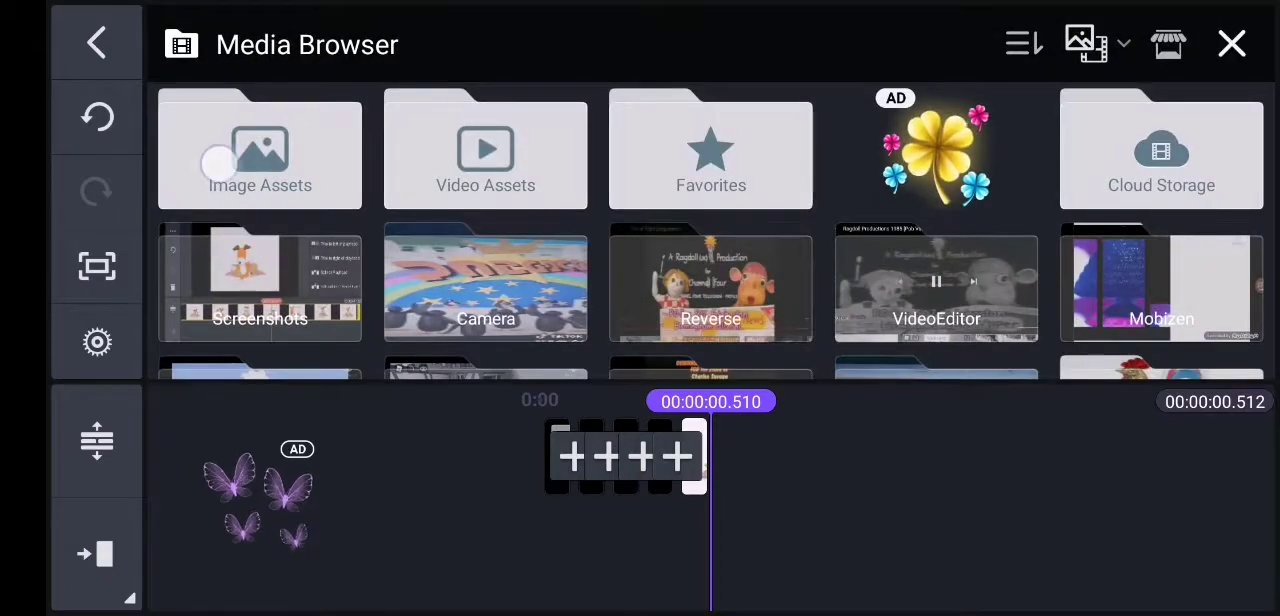
left_click(218, 162)
left_click(1232, 45)
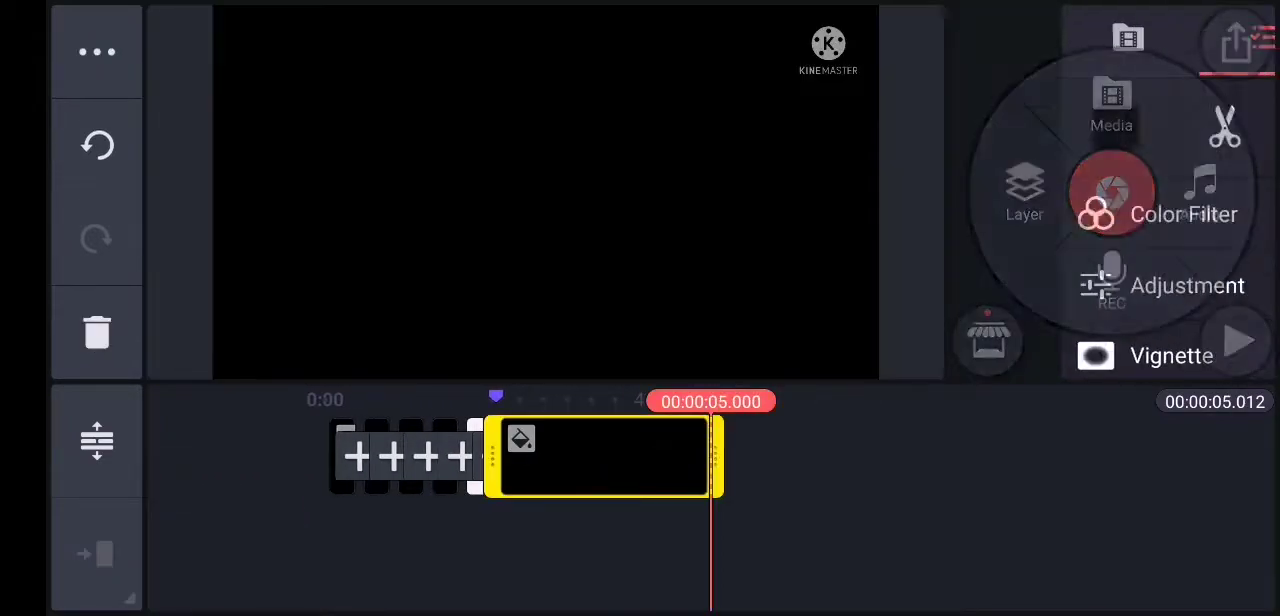
left_click_drag(716, 540, 510, 590)
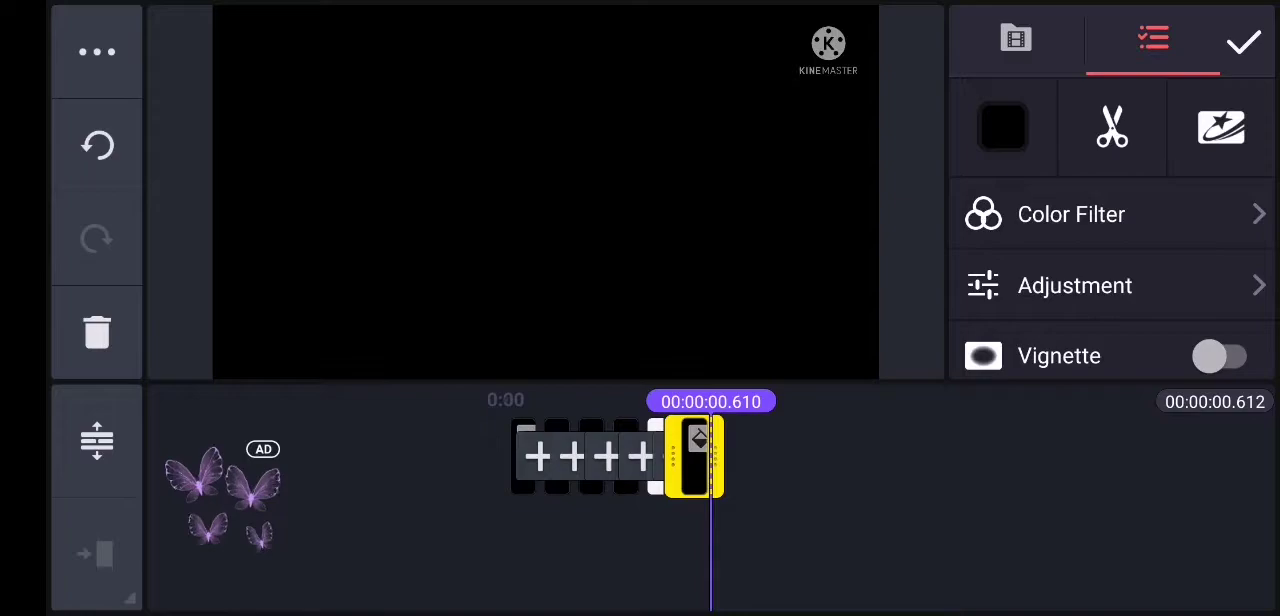
left_click(1244, 42)
Check the transitions before the black clip and near the end, then return to the start
left_click_drag(657, 490, 725, 490)
left_click(712, 457)
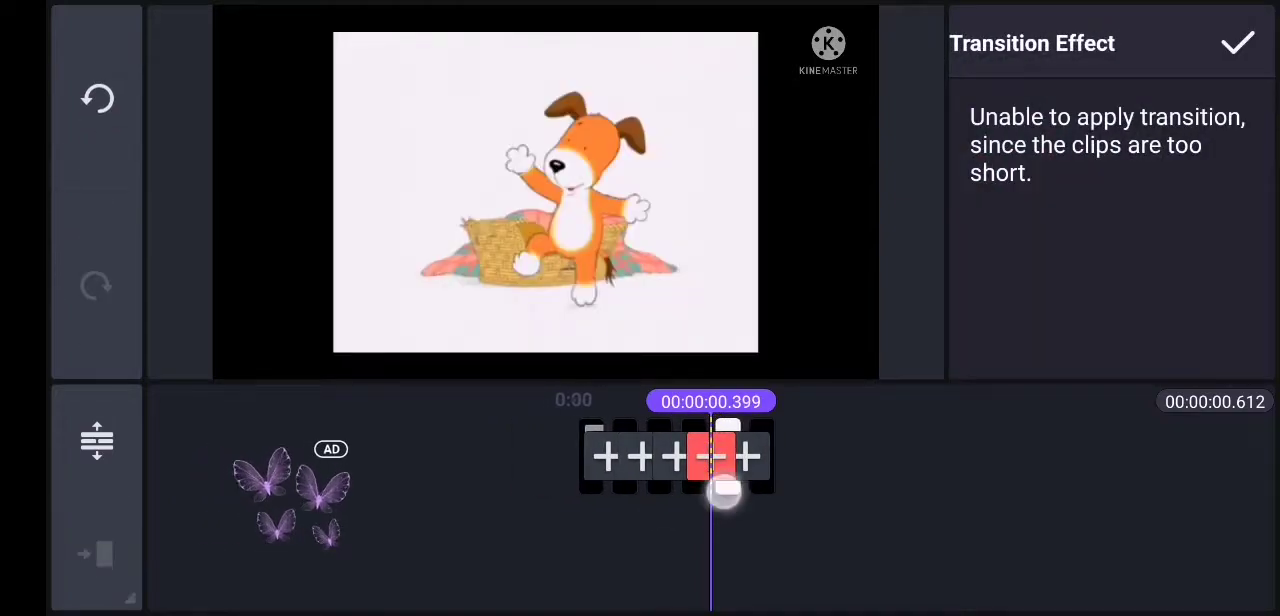
left_click(731, 503)
left_click(731, 490)
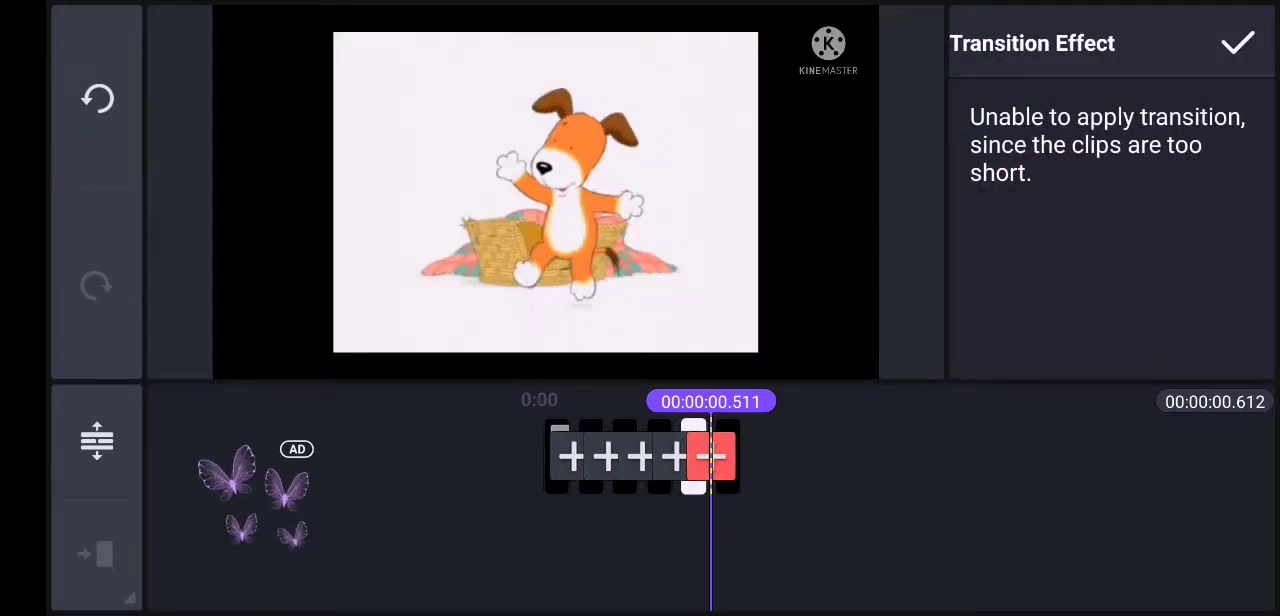
left_click(731, 490)
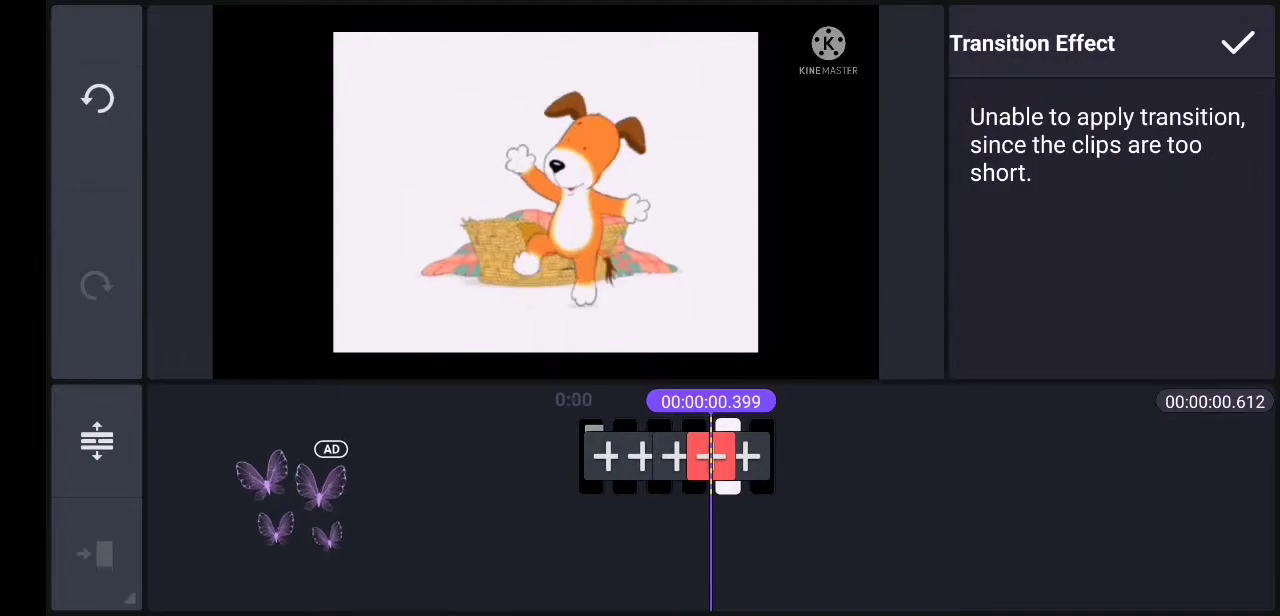
left_click(589, 486)
left_click_drag(515, 492, 600, 492)
Duplicate the first clip piece, move the copy to the end, and check the last transition
left_click(686, 487)
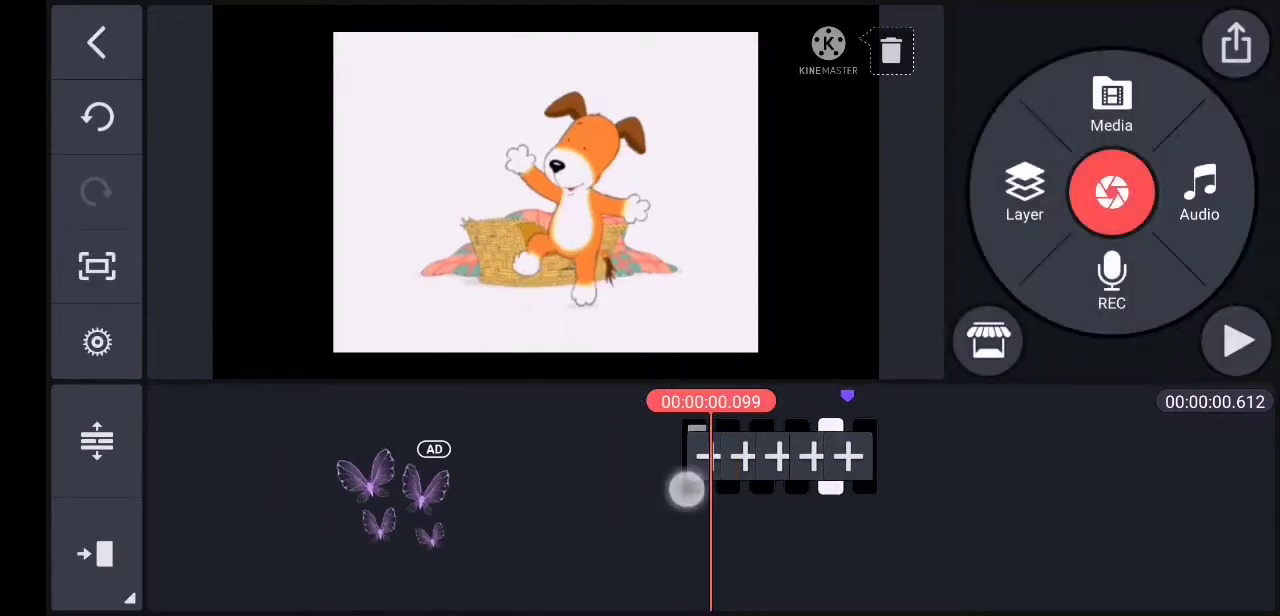
left_click(97, 51)
left_click(300, 37)
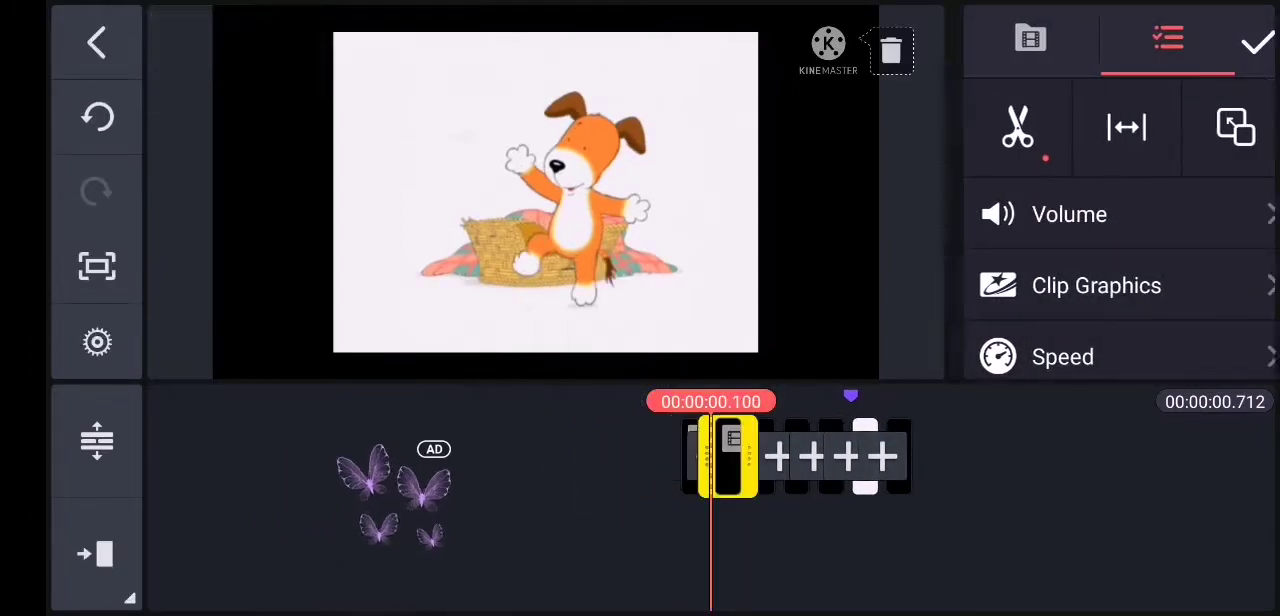
left_click(739, 555)
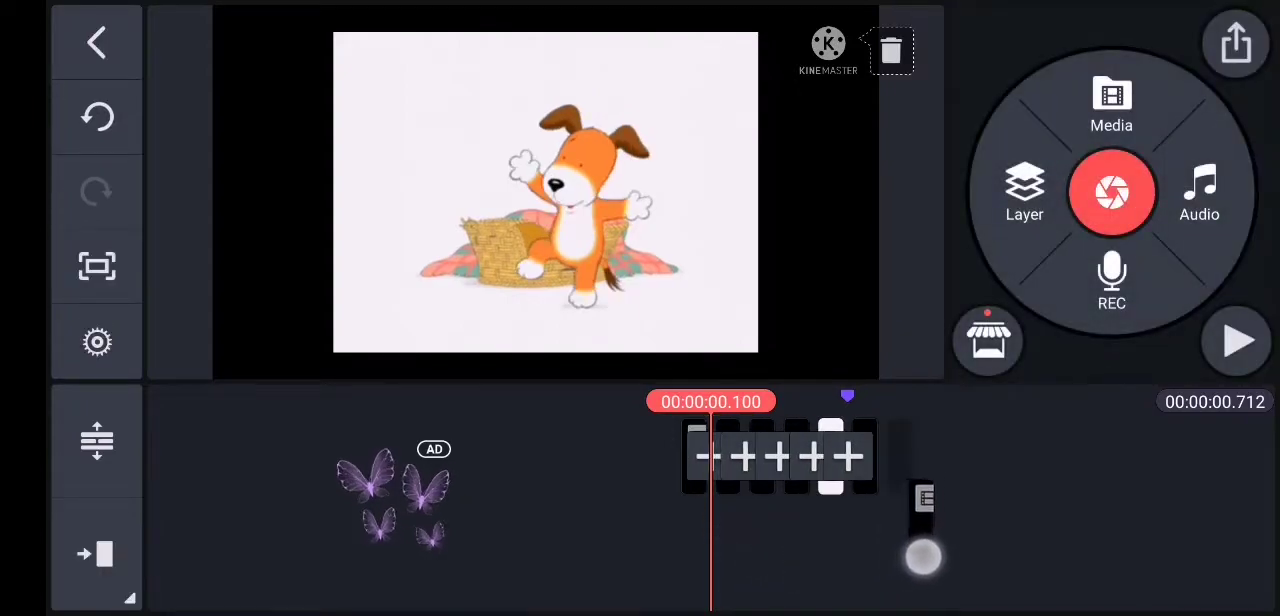
left_click_drag(727, 500, 920, 526)
left_click(898, 497)
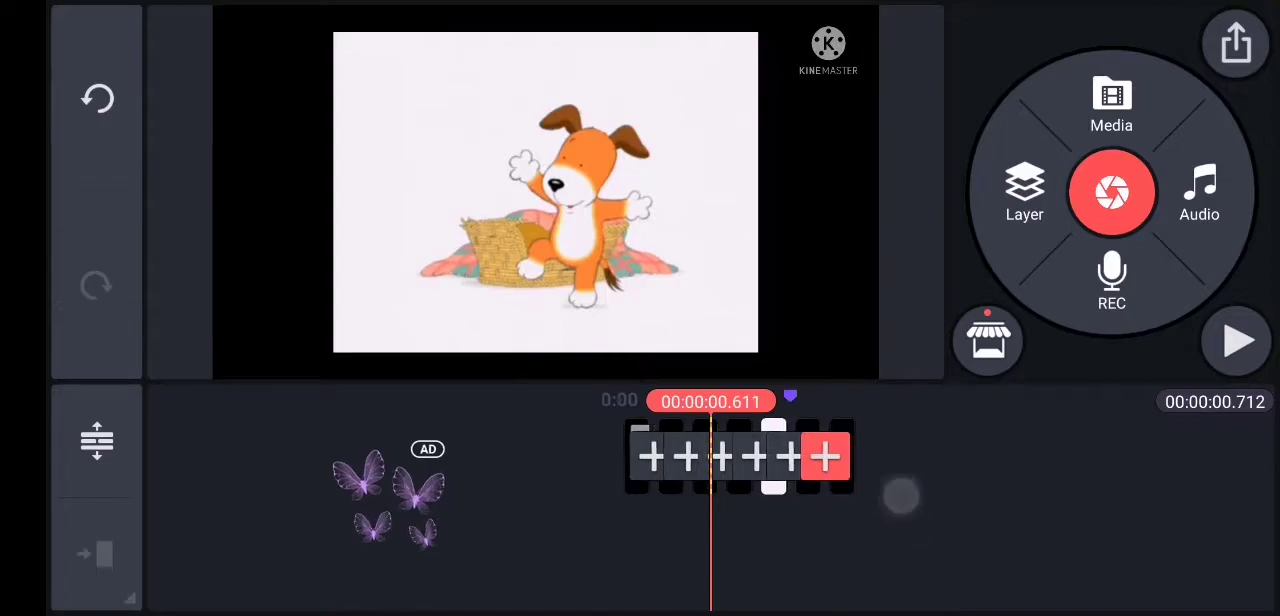
left_click(737, 497)
Duplicate the last clip piece twice and play back the 0.912-second sequence
left_click(735, 465)
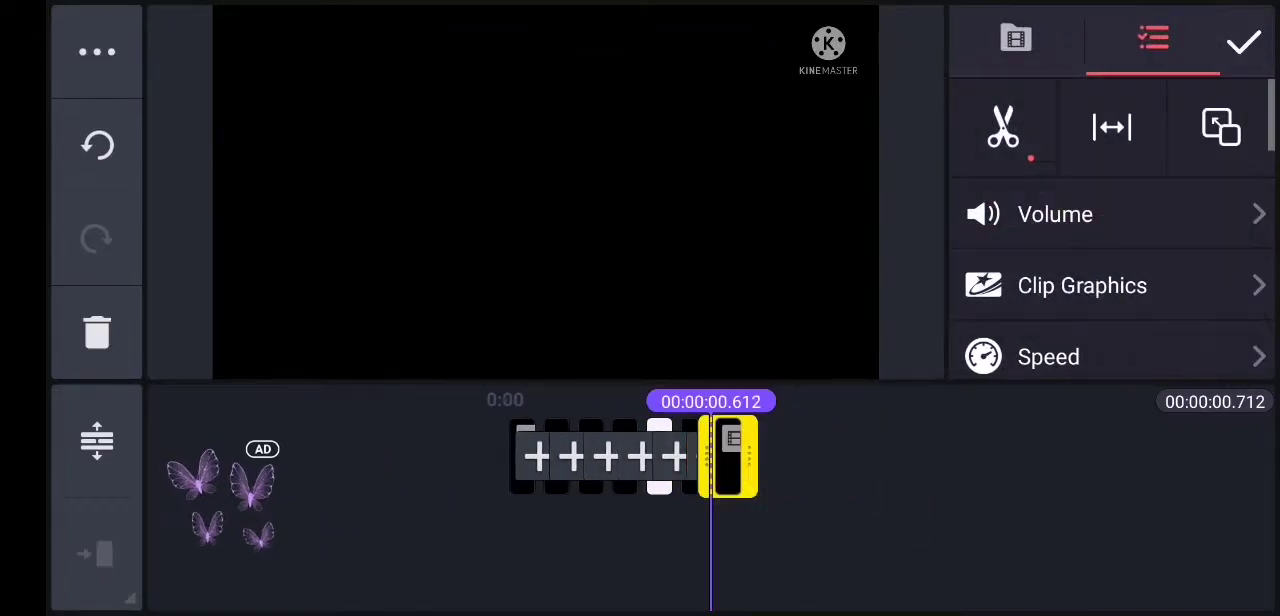
left_click(97, 52)
left_click(300, 37)
left_click(97, 52)
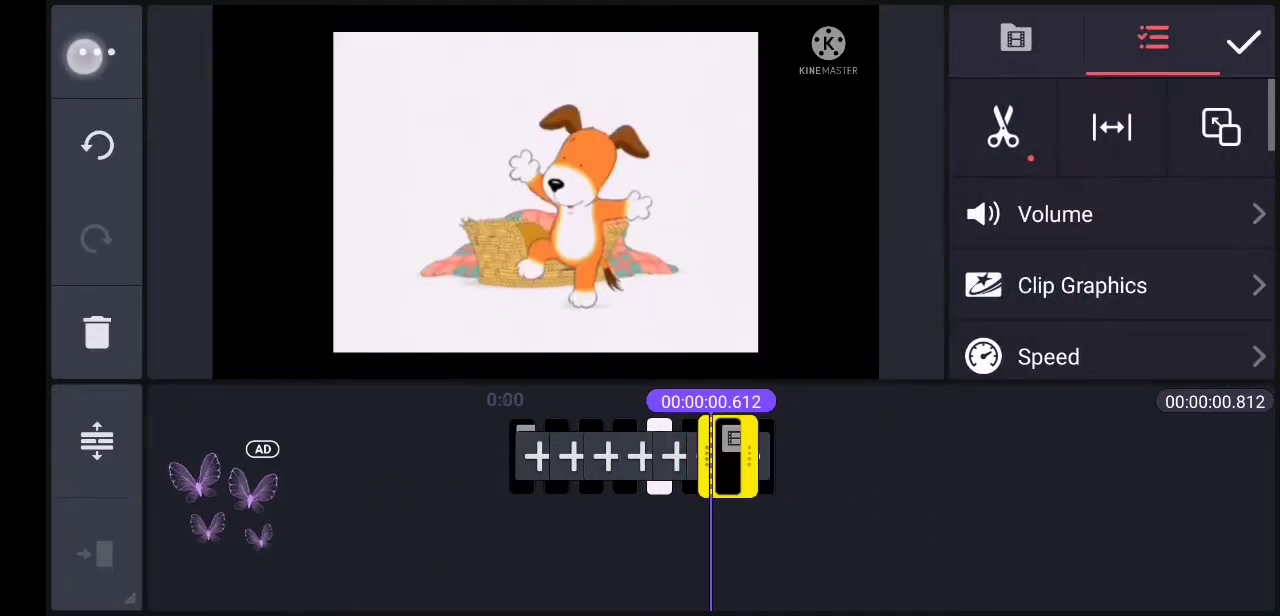
left_click(300, 37)
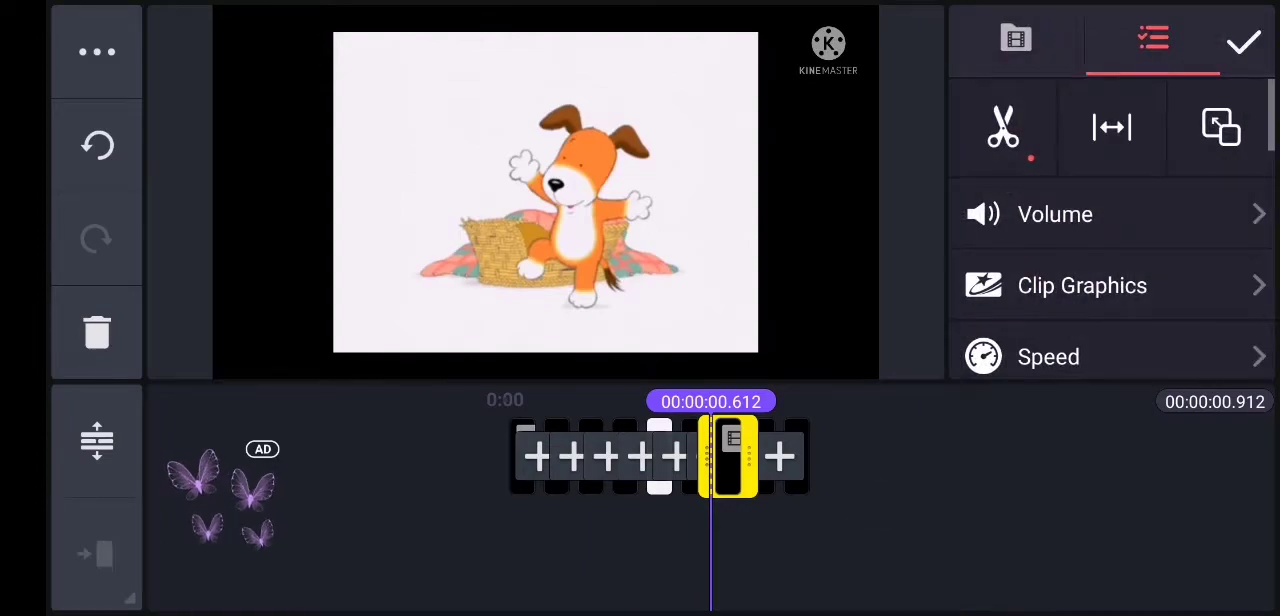
left_click(1244, 42)
left_click_drag(1117, 506, 1216, 375)
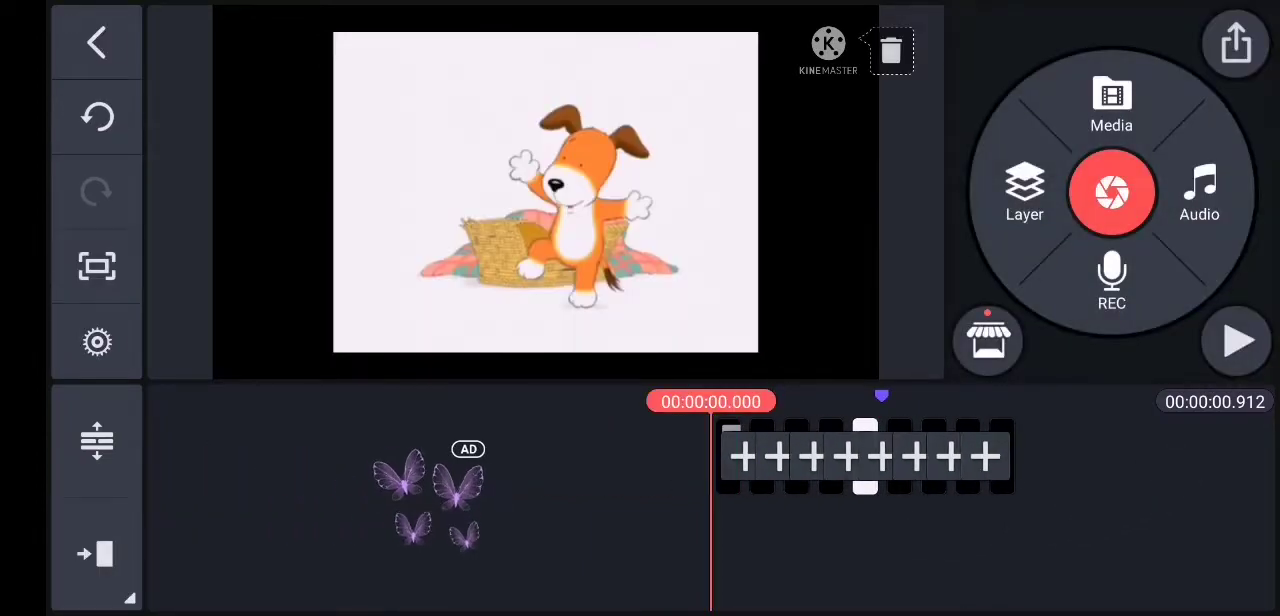
left_click(1237, 341)
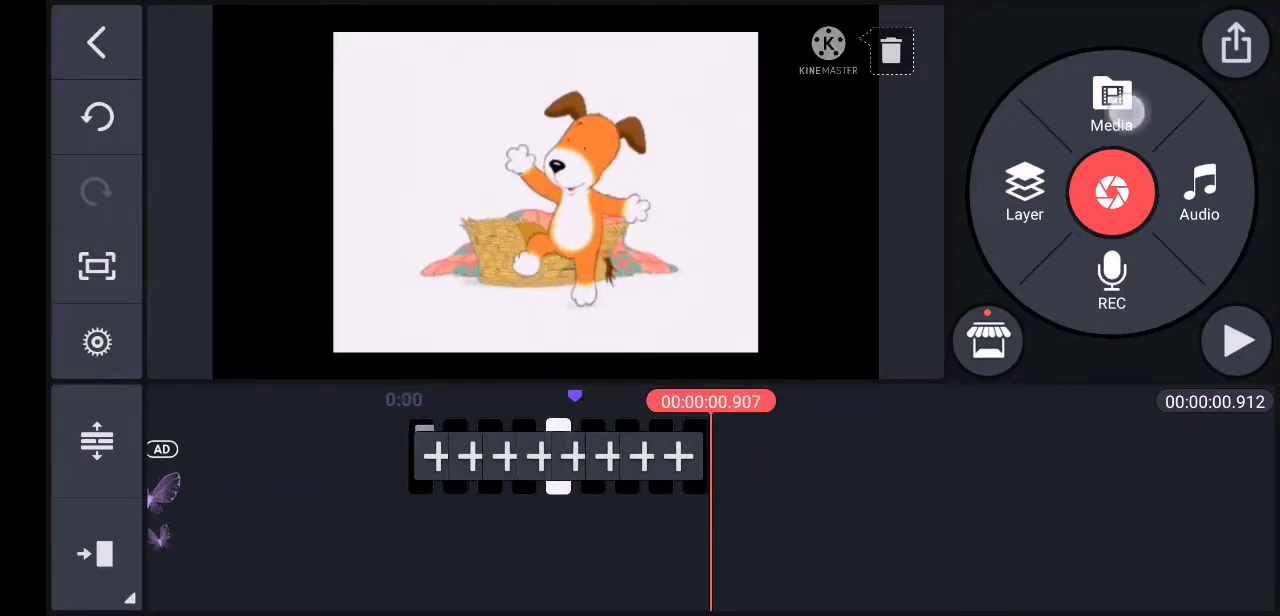
Add a black colour clip from image assets and trim it to a tenth of a second
left_click(1112, 105)
left_click(260, 155)
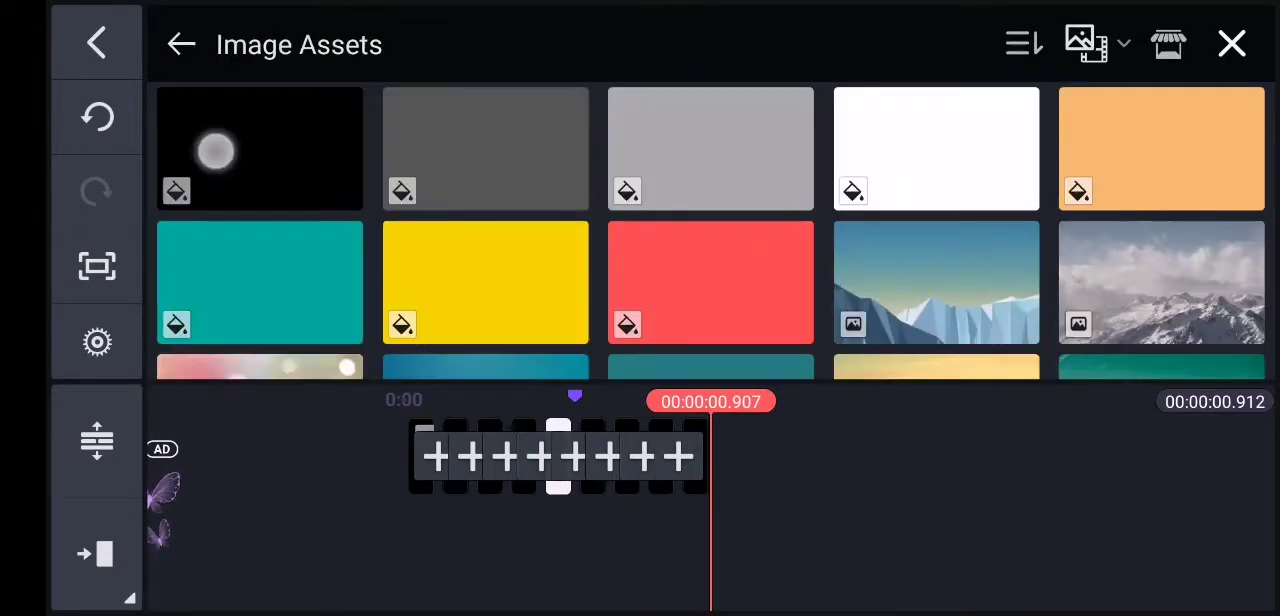
left_click(216, 151)
left_click(660, 463)
left_click_drag(680, 494, 489, 589)
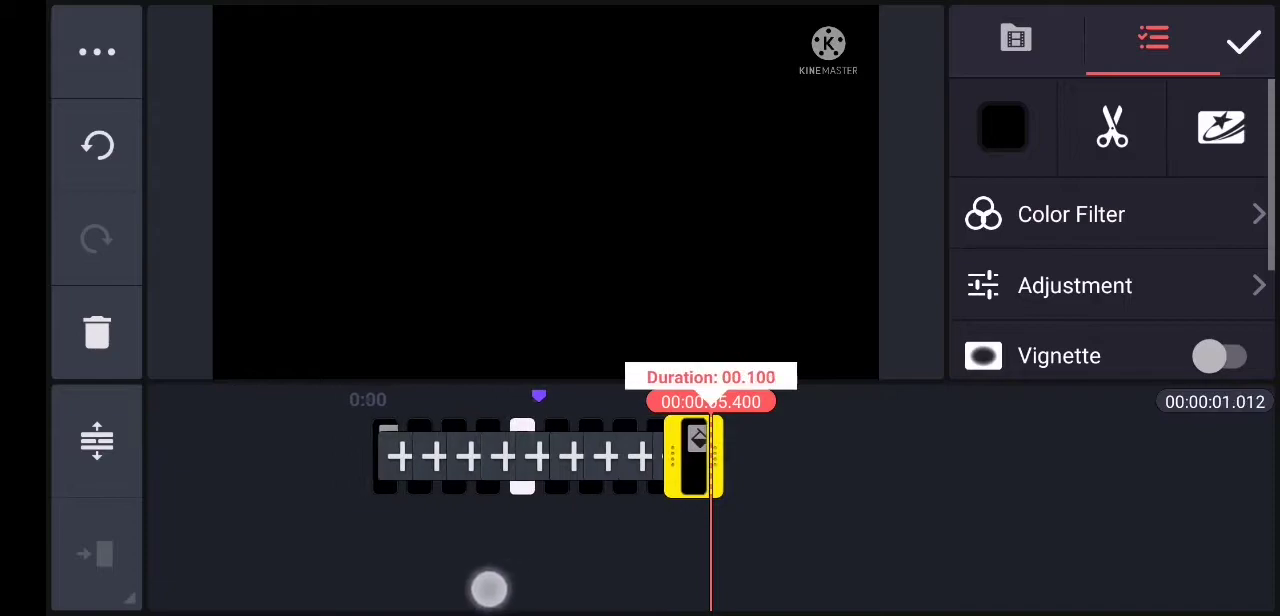
left_click(760, 523)
left_click_drag(643, 491, 676, 491)
left_click(693, 497)
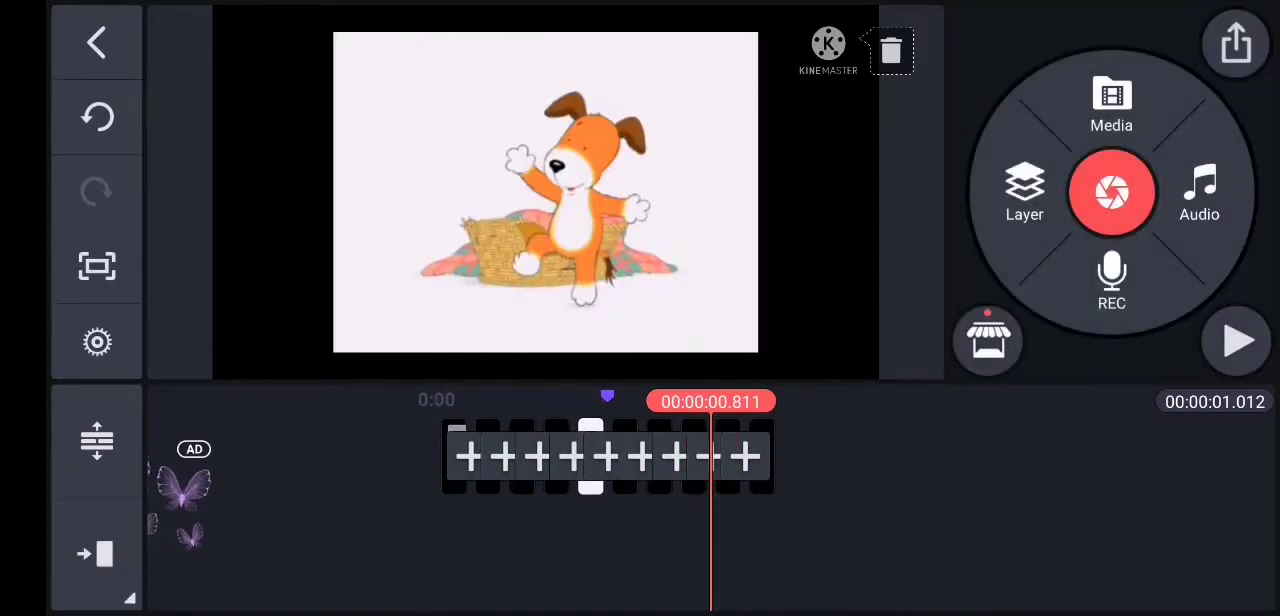
Repeatedly try the first transition's settings, which are refused as too short
left_click(468, 457)
left_click(686, 484)
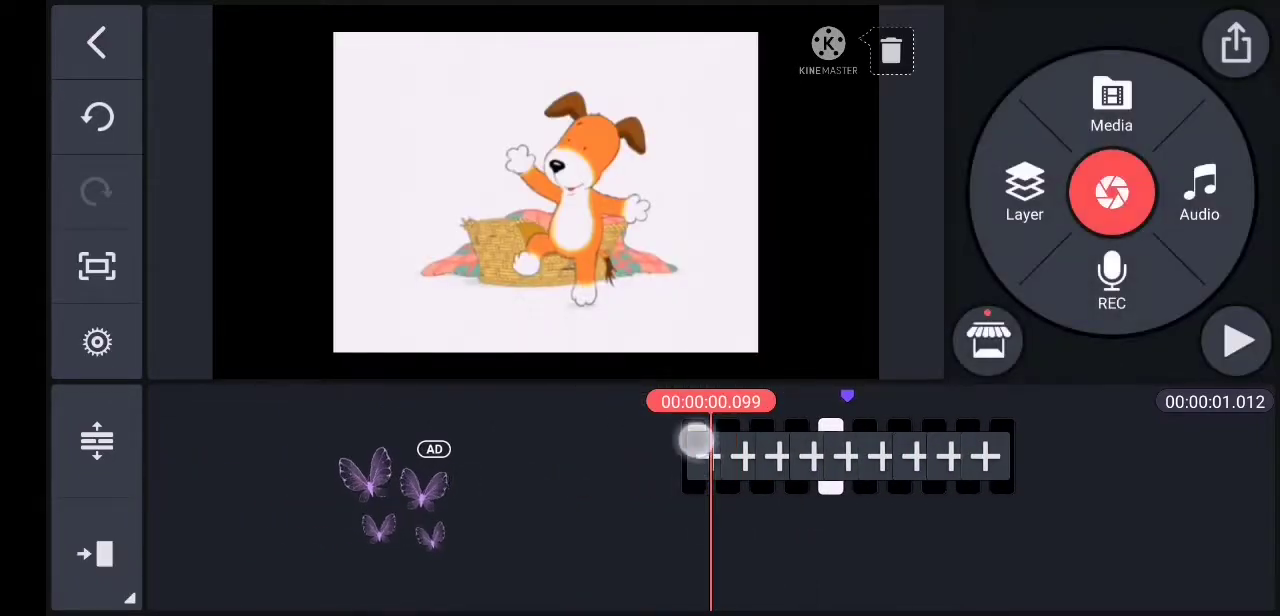
left_click(697, 441)
left_click(703, 432)
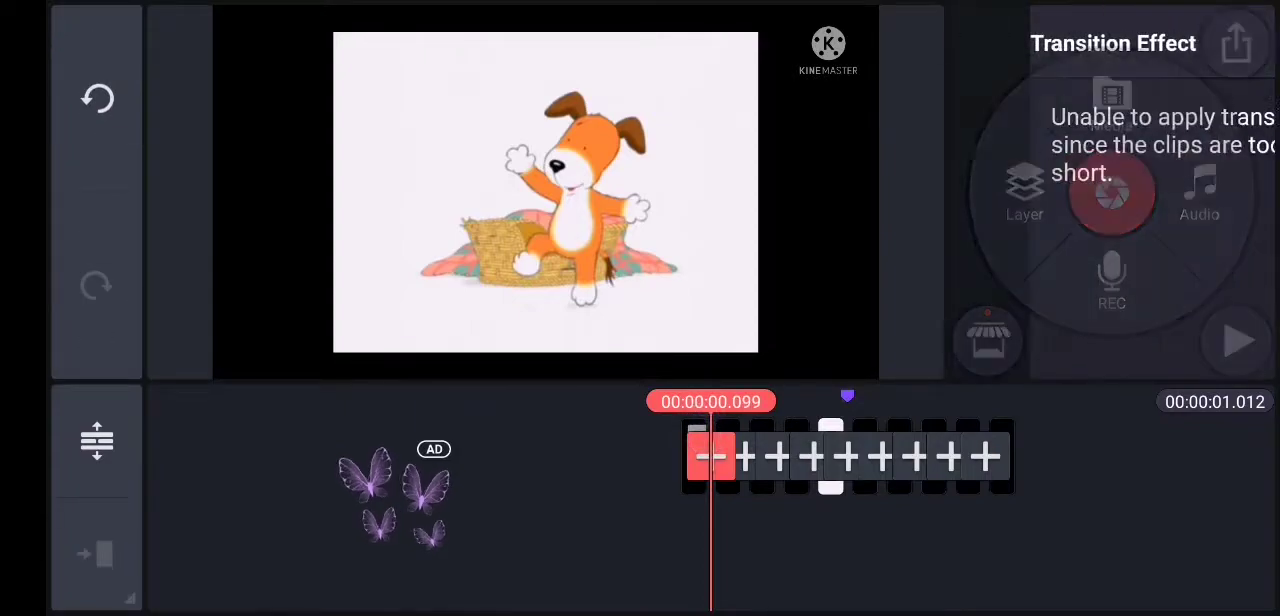
left_click(697, 487)
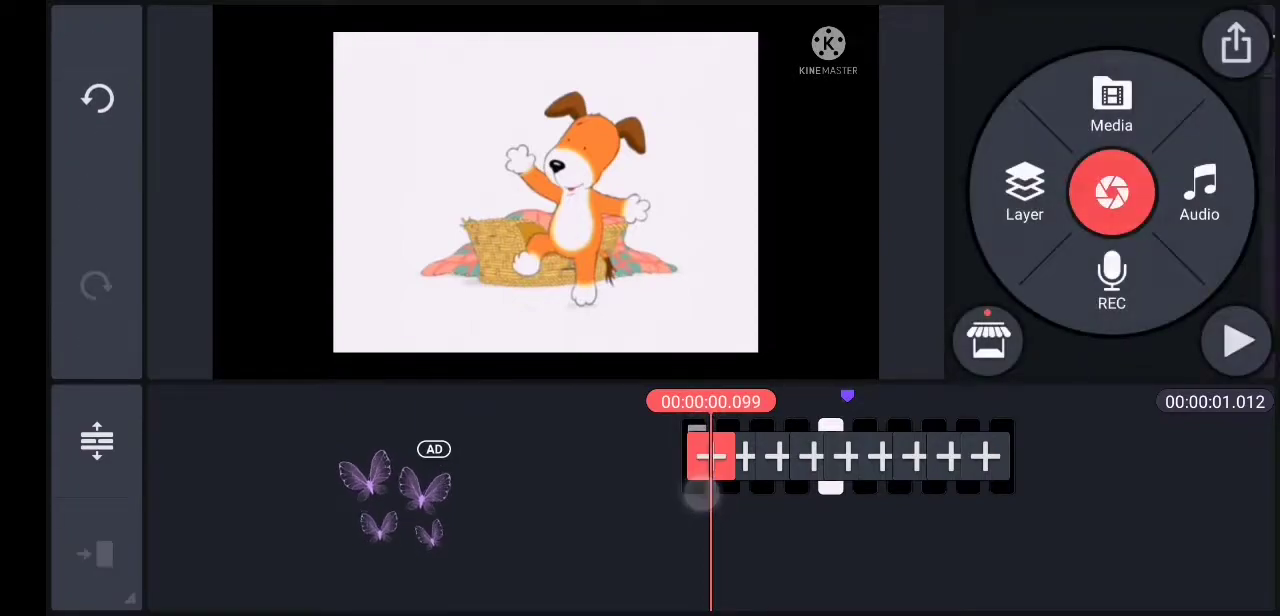
left_click(700, 440)
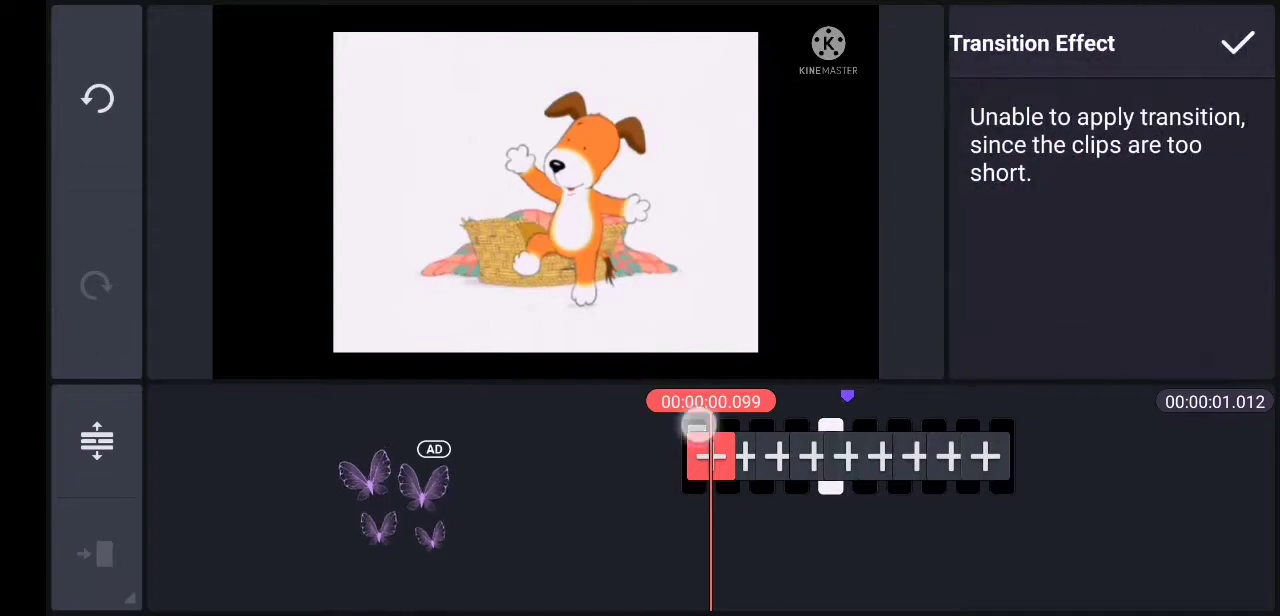
left_click(700, 428)
left_click(700, 440)
left_click(695, 495)
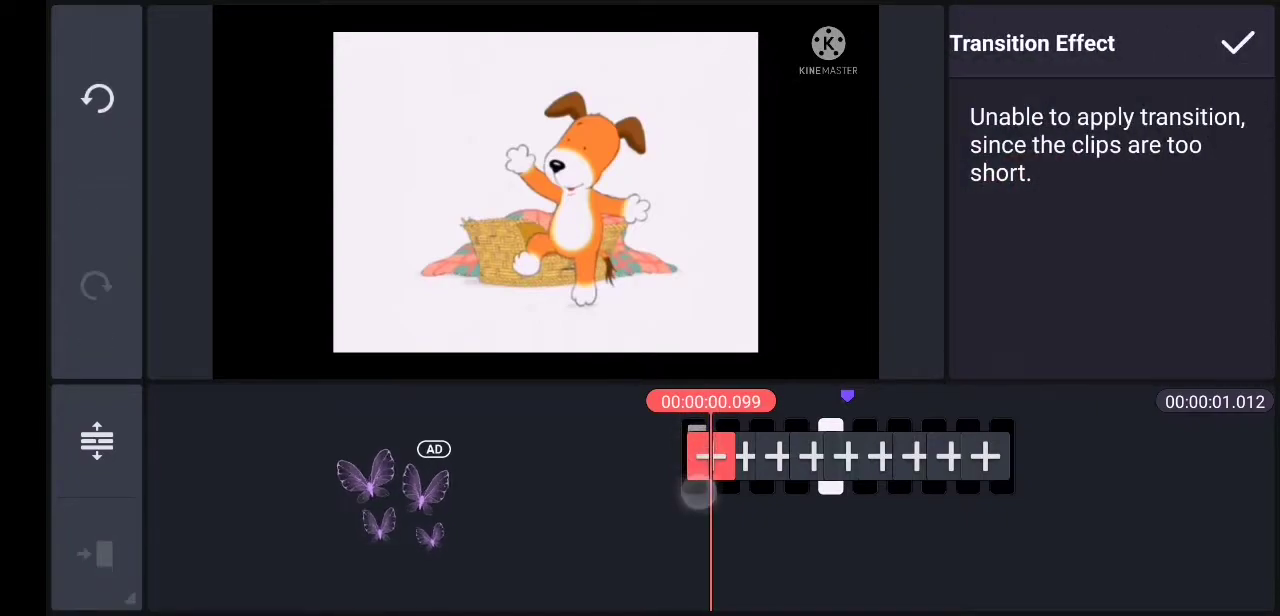
left_click(703, 492)
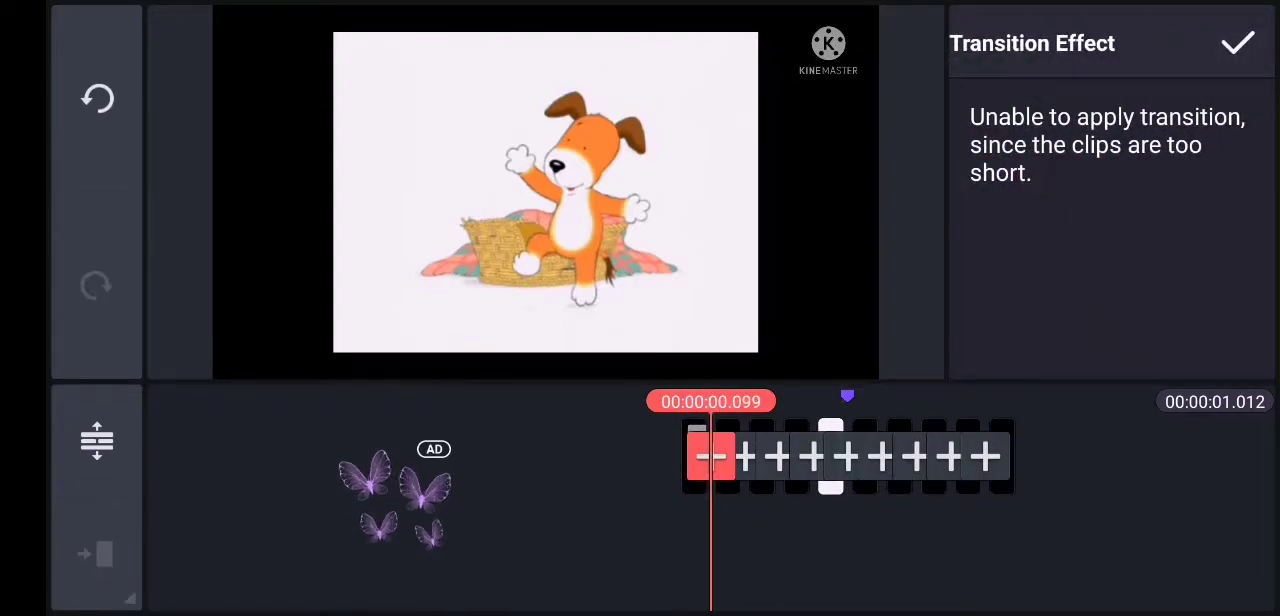
Duplicate the first clip piece, trim the copy to 0.100 s, and move it to the end
left_click(686, 478)
left_click(97, 52)
left_click(300, 37)
left_click_drag(748, 480, 735, 480)
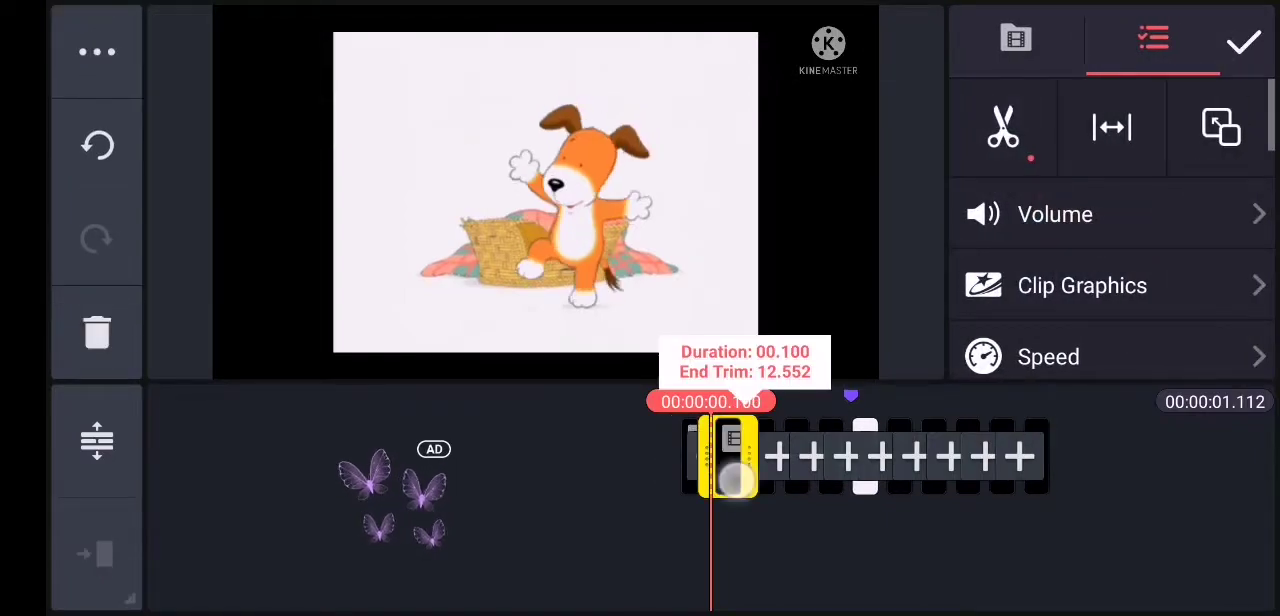
left_click_drag(795, 576, 769, 576)
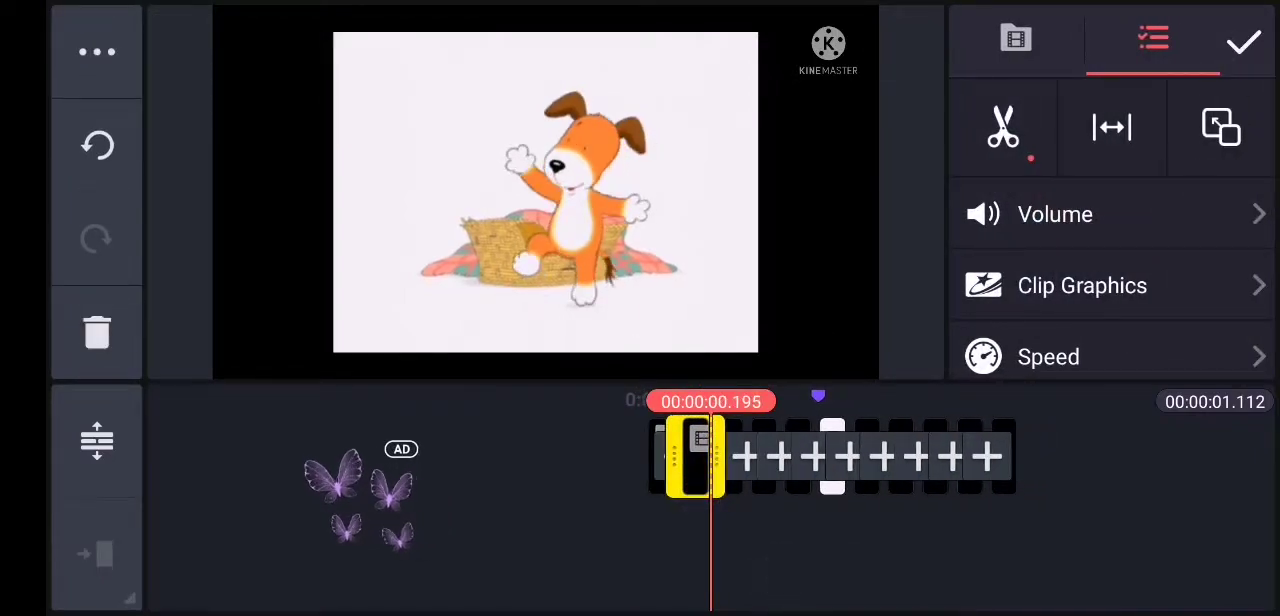
left_click(771, 571)
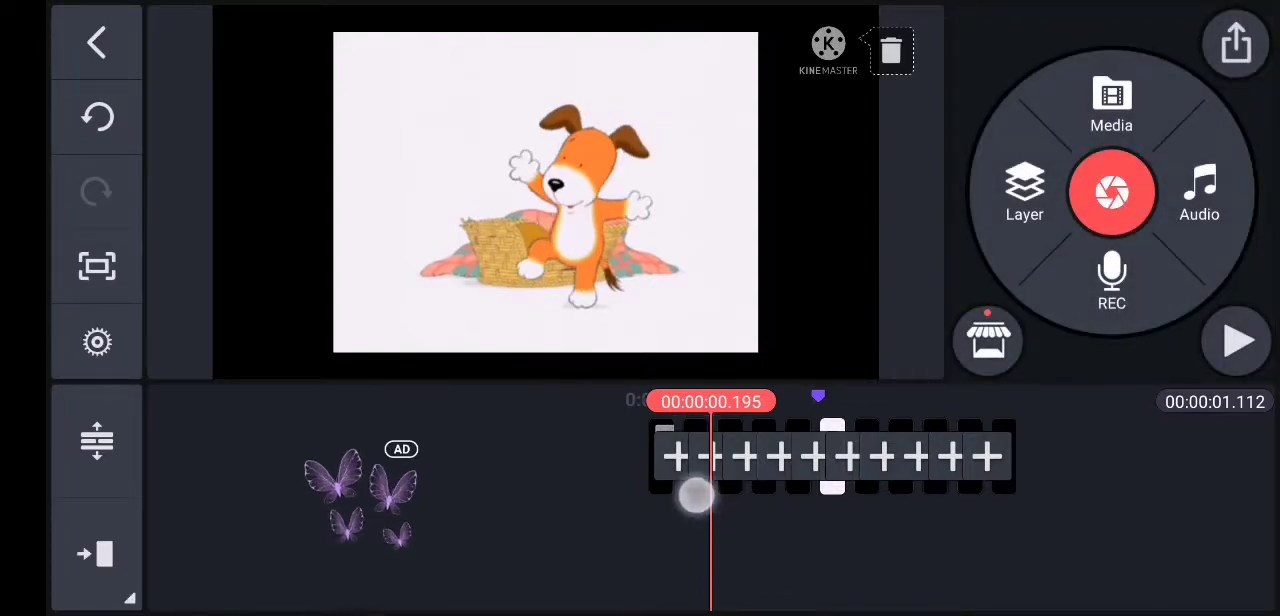
mouse_move(696, 496)
left_mouse_down()
mouse_move(1080, 510)
mouse_move(1180, 536)
left_mouse_up()
Play the 1.112-second sequence and try the last transition
left_click(1238, 340)
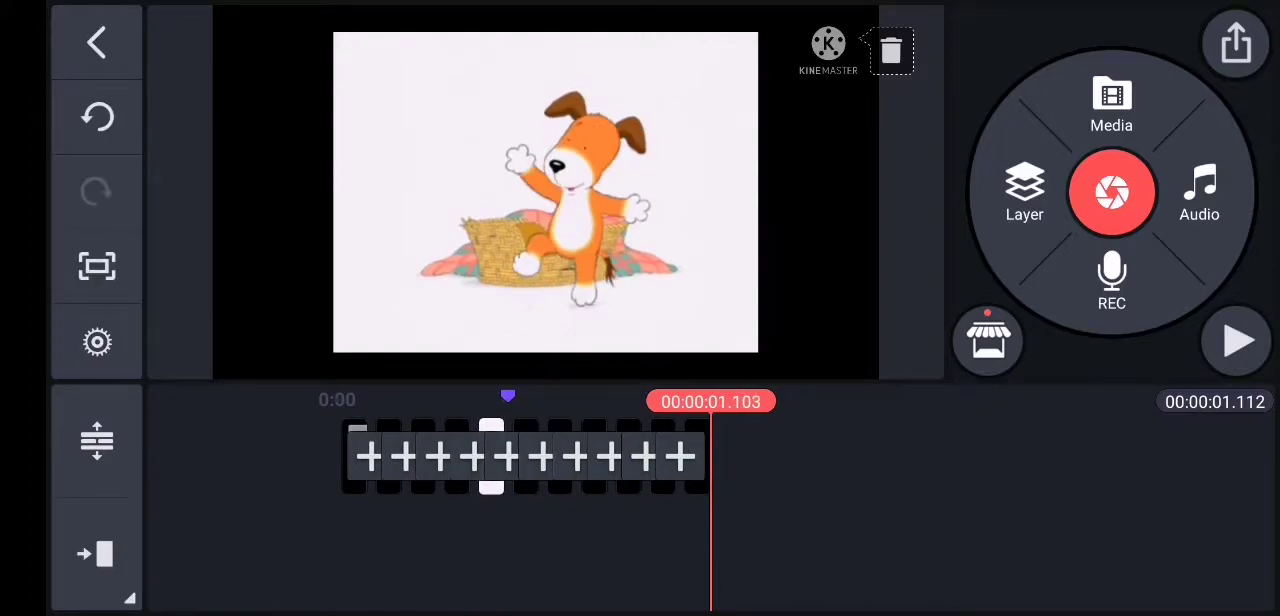
left_click(667, 499)
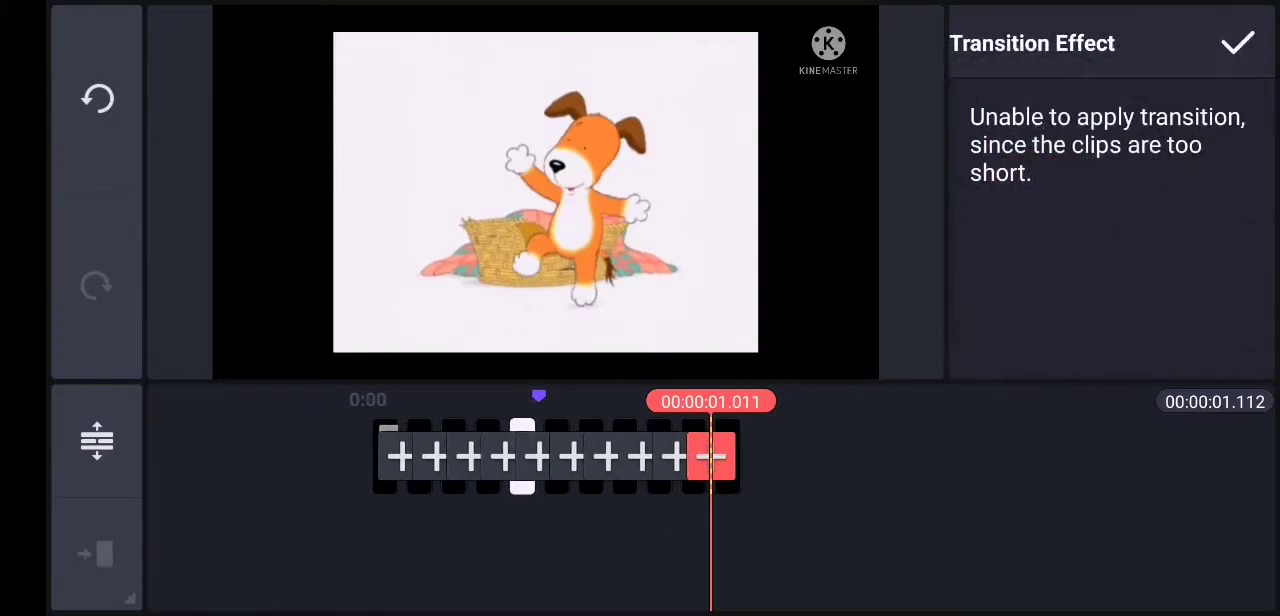
left_click(877, 519)
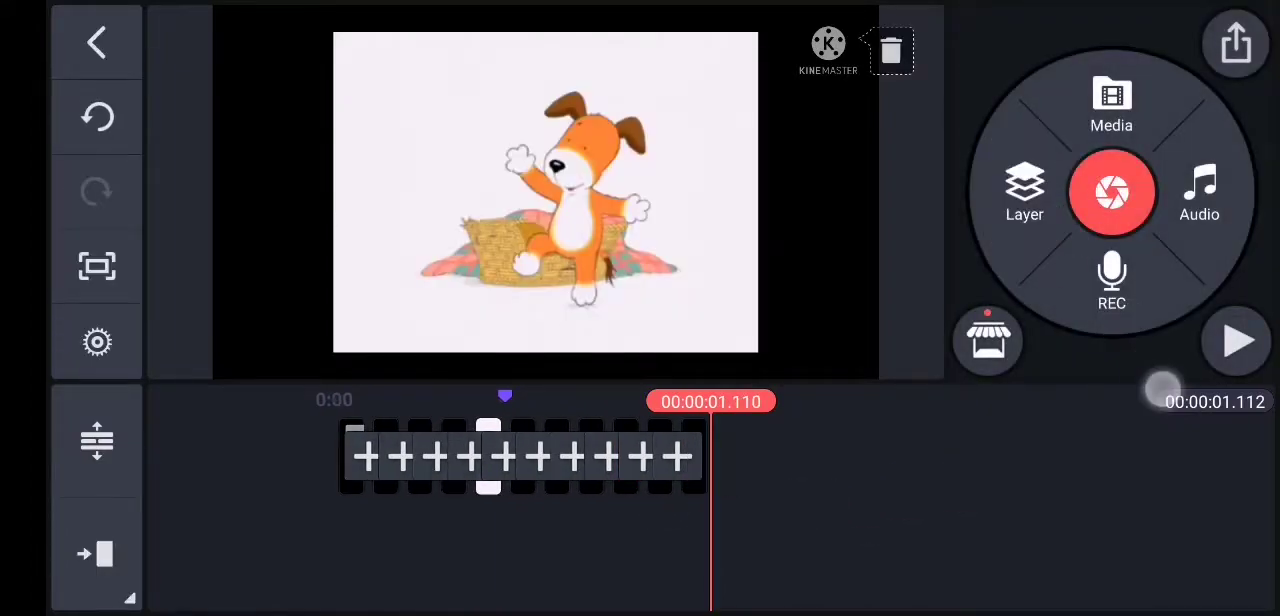
Add a solid black clip from image assets and trim it to 0.100 seconds
left_click(1111, 105)
left_click(197, 136)
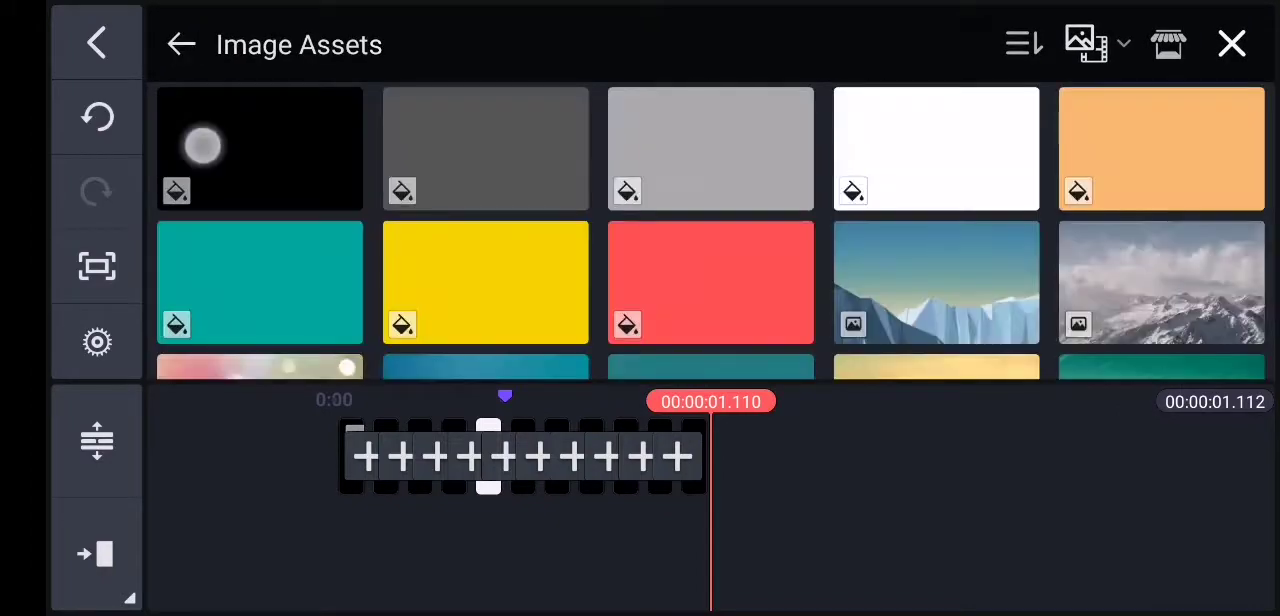
left_click(202, 146)
left_click(712, 470)
left_click_drag(712, 470, 478, 588)
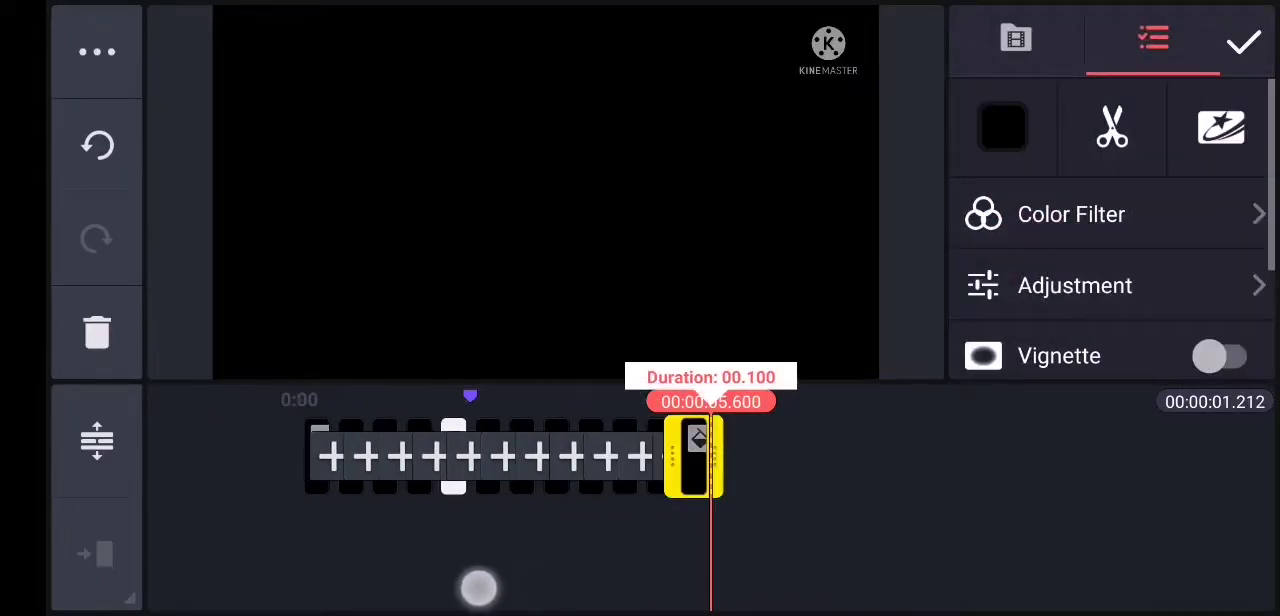
left_click(304, 482)
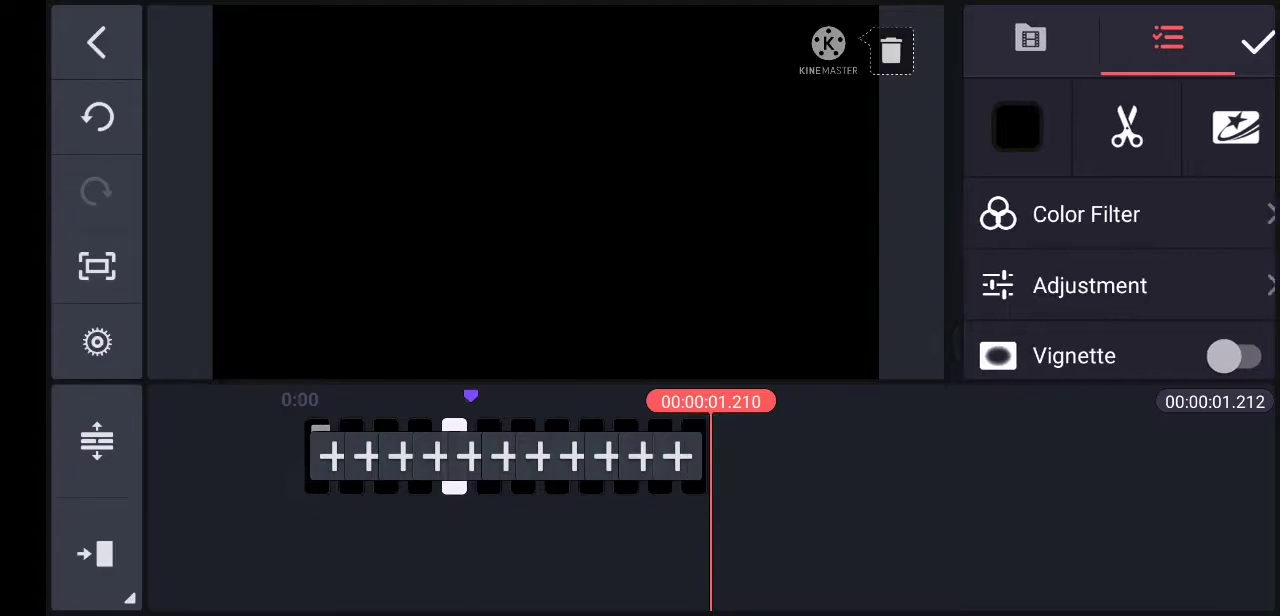
Try the first transition's settings several times, closing them each time
left_click(331, 458)
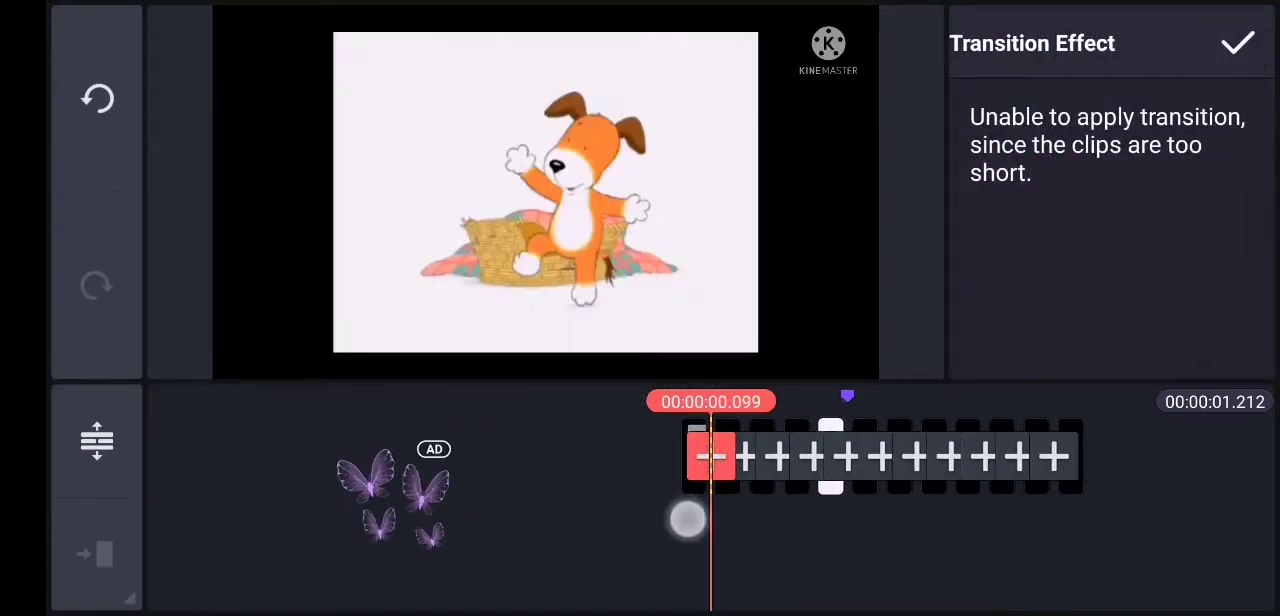
left_click(687, 519)
left_click(711, 458)
left_click(687, 519)
left_click(711, 458)
left_click(687, 519)
Duplicate the first clip piece, trim it to a tenth of a second, and move it to the end
left_click(697, 457)
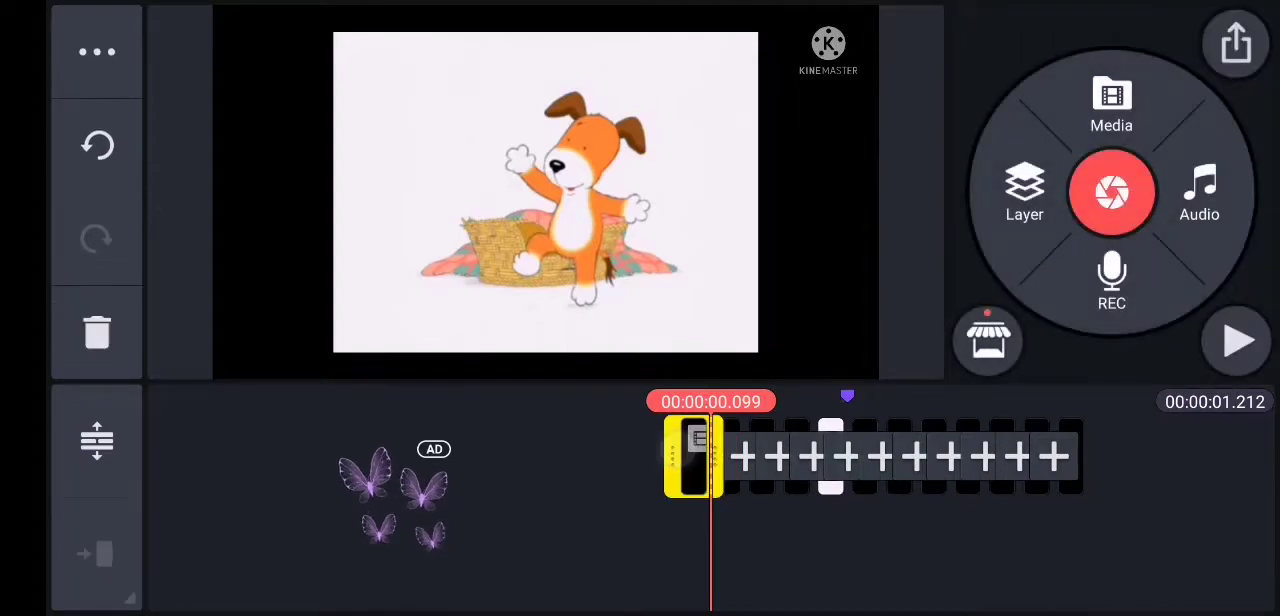
left_click(97, 42)
left_click(290, 45)
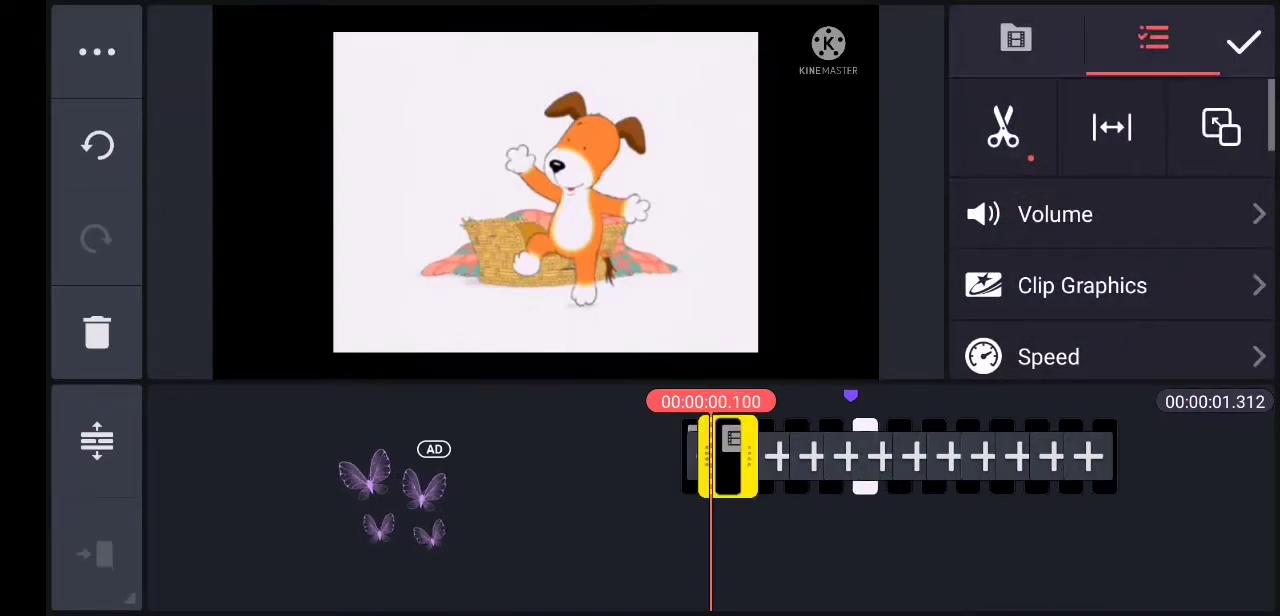
left_click_drag(771, 557, 737, 577)
left_click(703, 501)
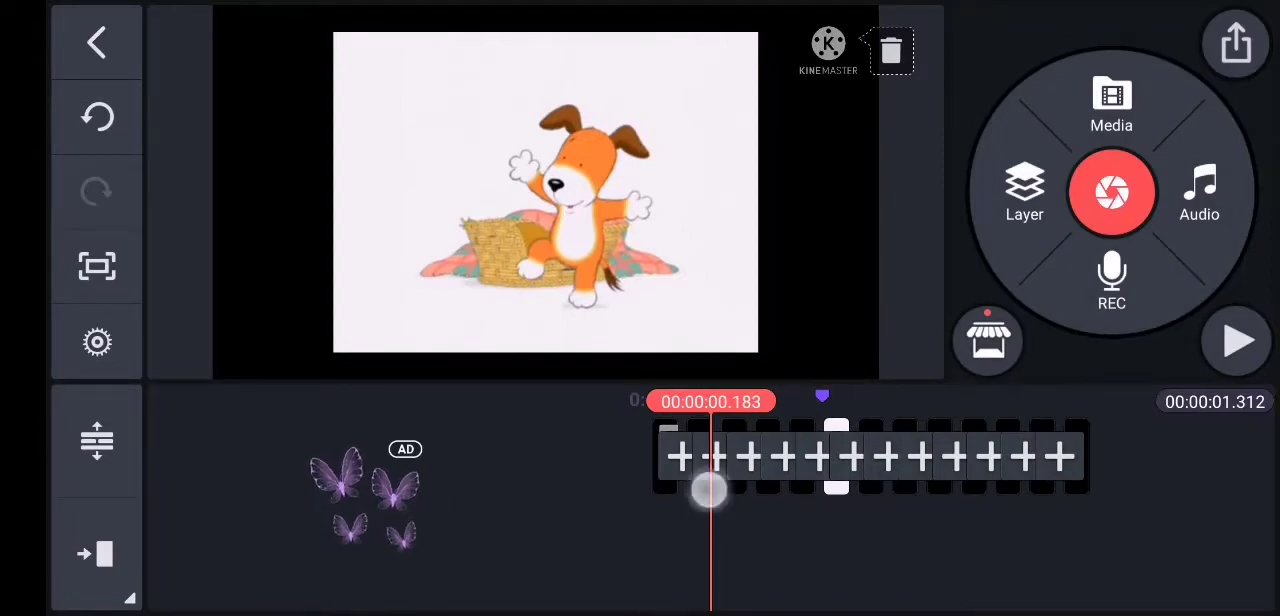
left_click_drag(708, 487, 1118, 514)
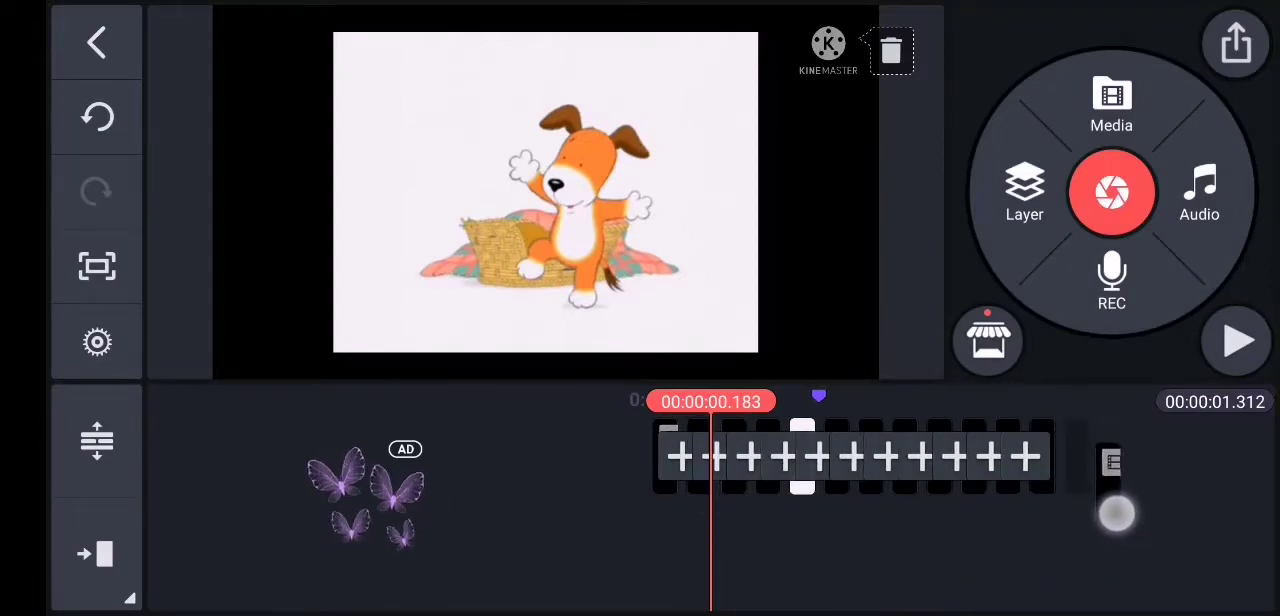
left_click_drag(869, 535, 932, 535)
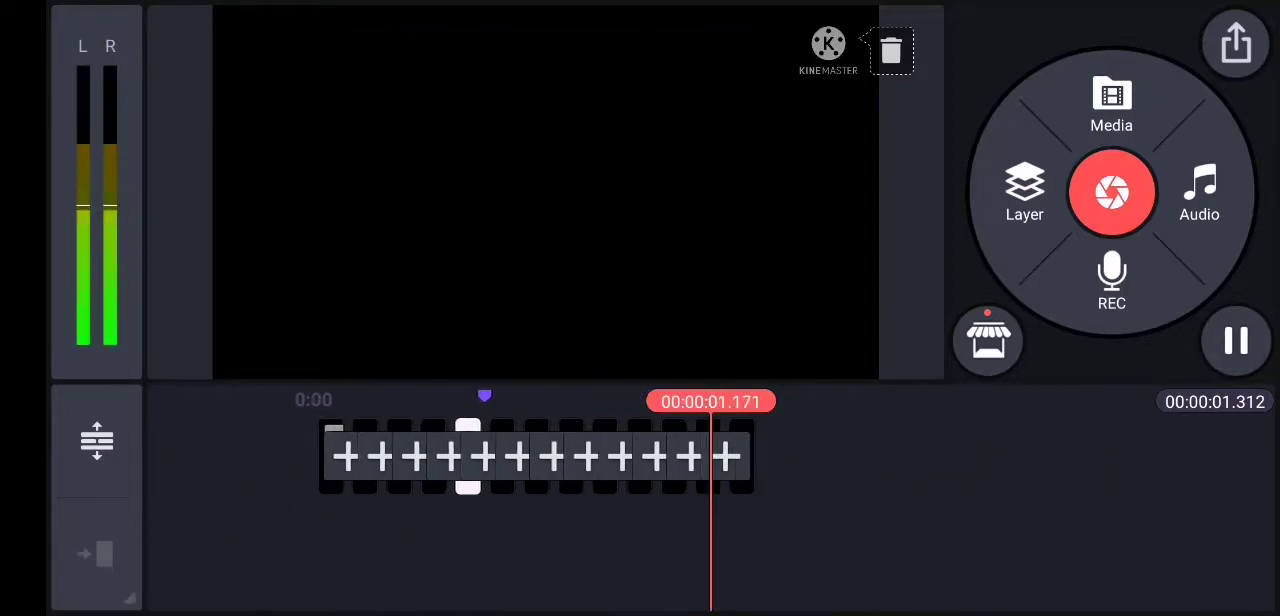
Check the last transition repeatedly before returning to the media library
left_click(709, 456)
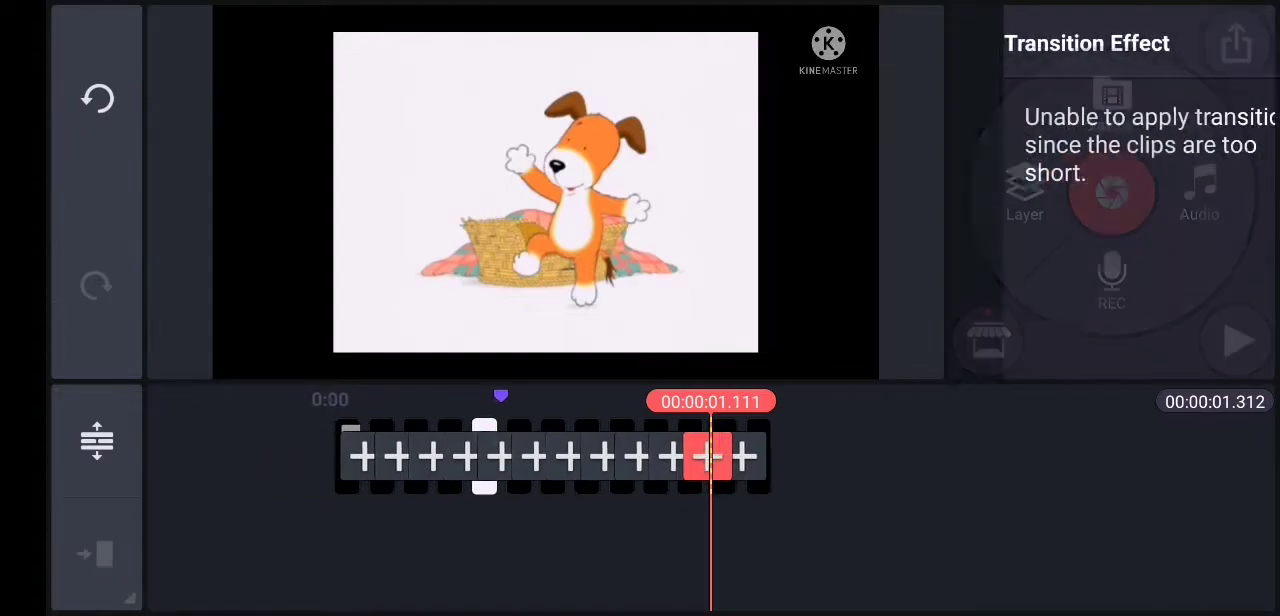
left_click(723, 522)
left_click(711, 457)
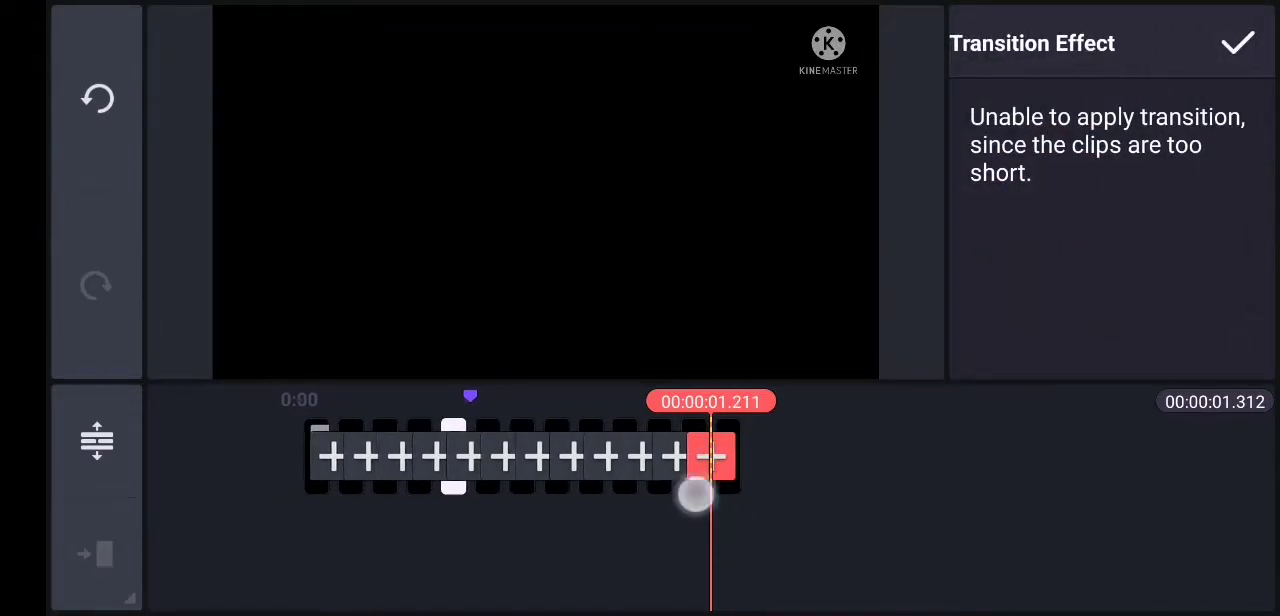
left_click(723, 522)
left_click(709, 456)
left_click(743, 522)
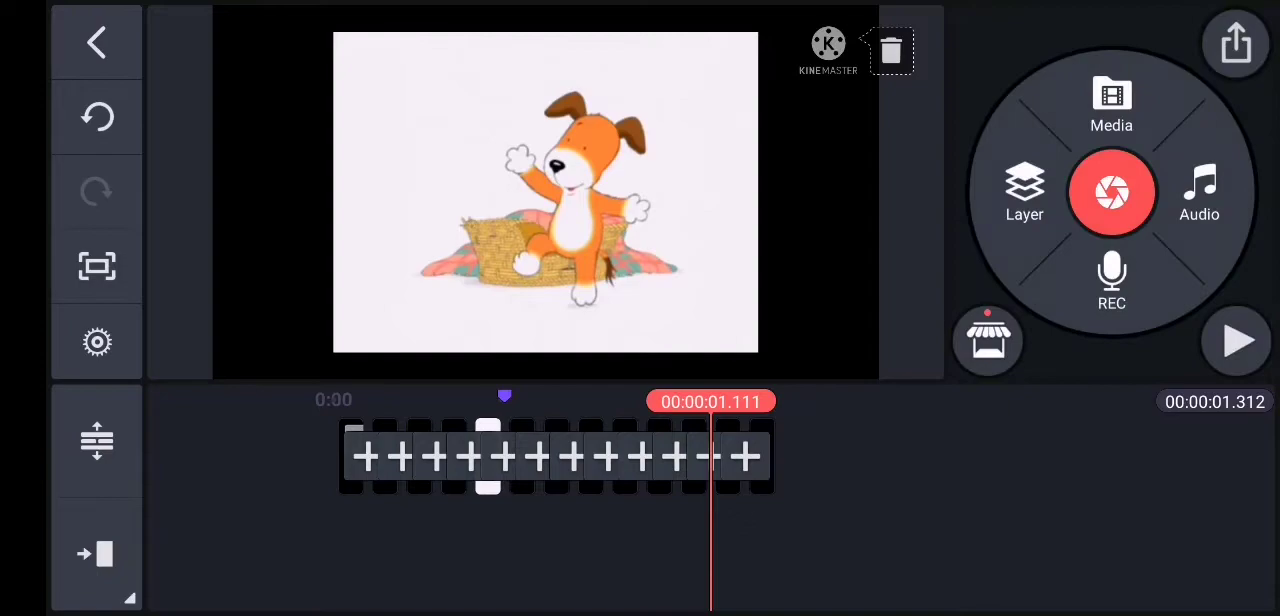
left_click(709, 456)
left_click_drag(763, 557, 746, 537)
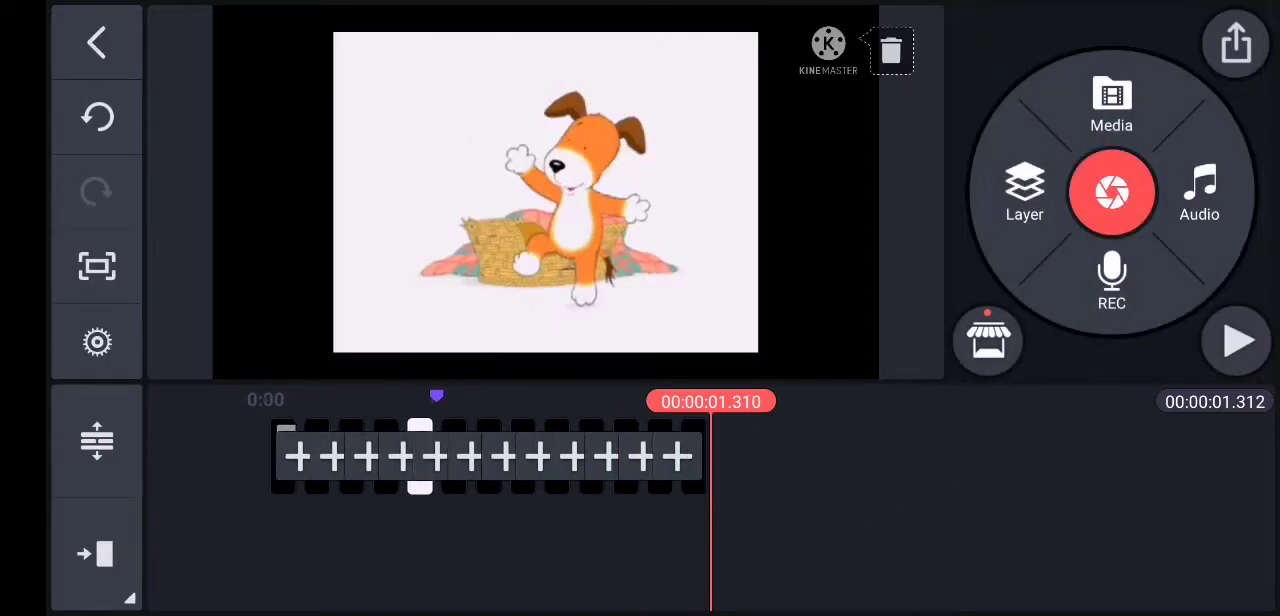
left_click(1111, 105)
Trim the newly added black clip to 0.100 seconds
left_click(214, 110)
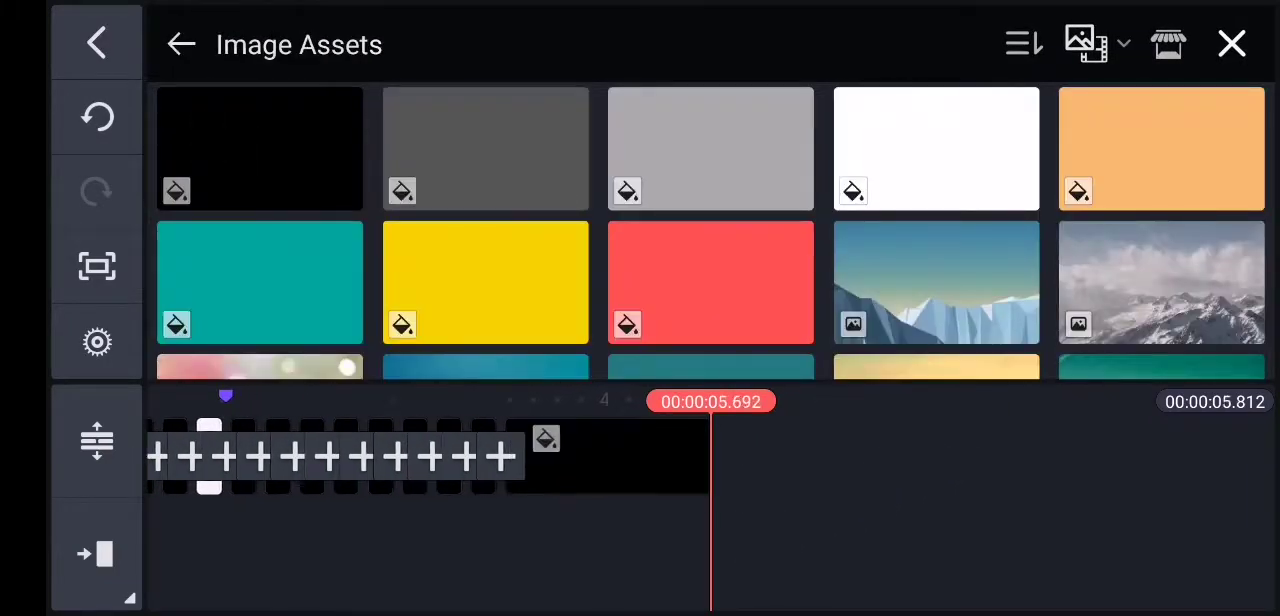
left_click(646, 451)
left_click_drag(623, 499, 453, 557)
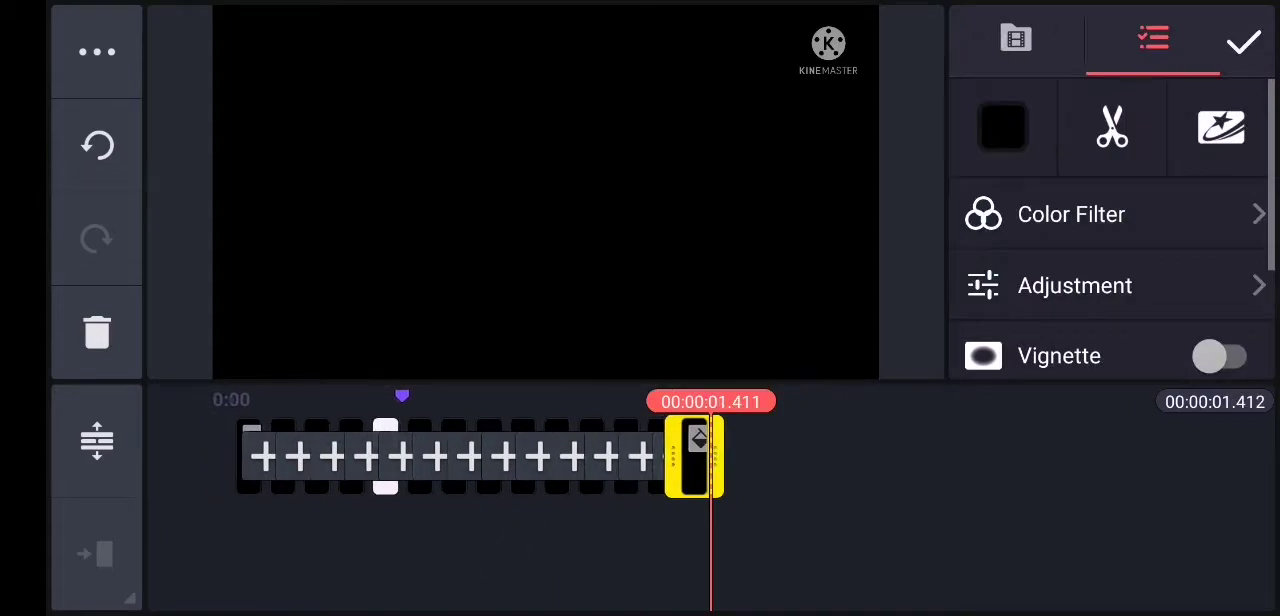
left_click(649, 522)
Duplicate the first Kipper clip piece and trim the copy to 0.100 seconds
left_click(234, 480)
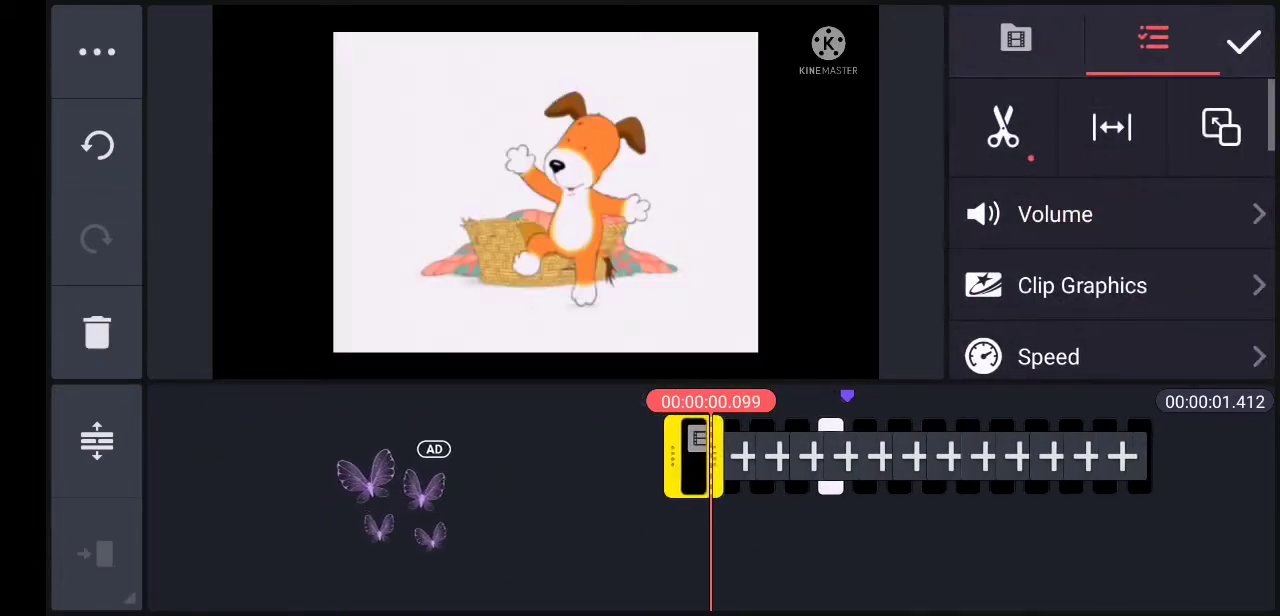
left_click(100, 50)
left_click(300, 37)
left_click_drag(729, 494, 730, 497)
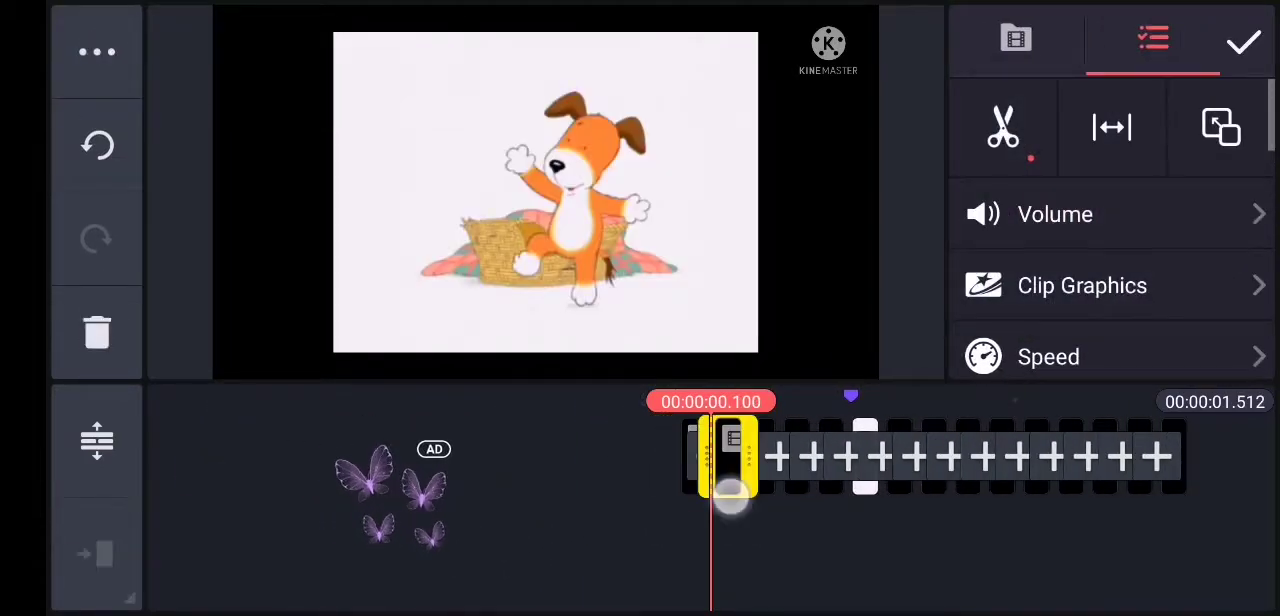
left_click(732, 560)
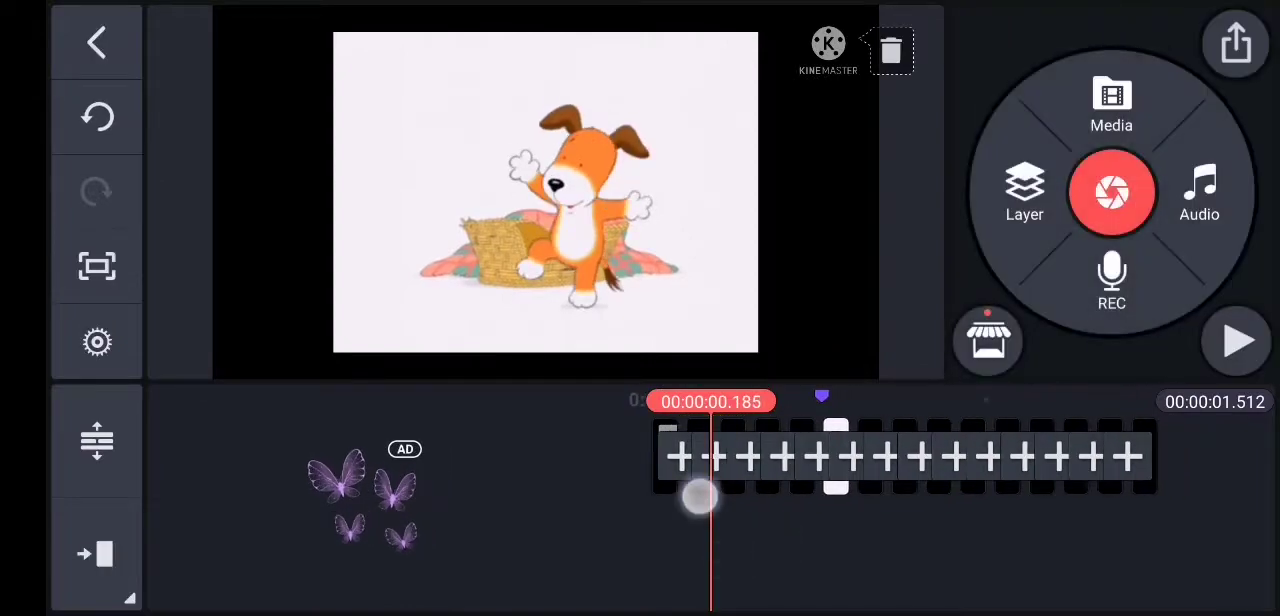
Move the small clip piece to the end of the timeline and duplicate it
left_click_drag(700, 497, 1130, 497)
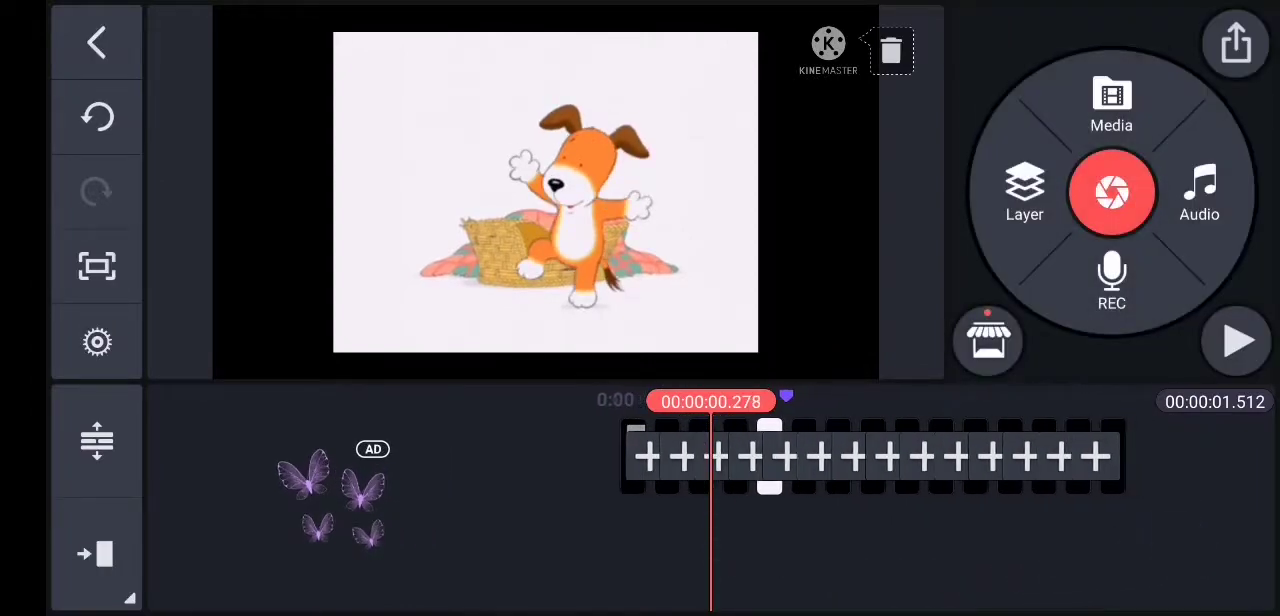
left_click(97, 50)
left_click(260, 40)
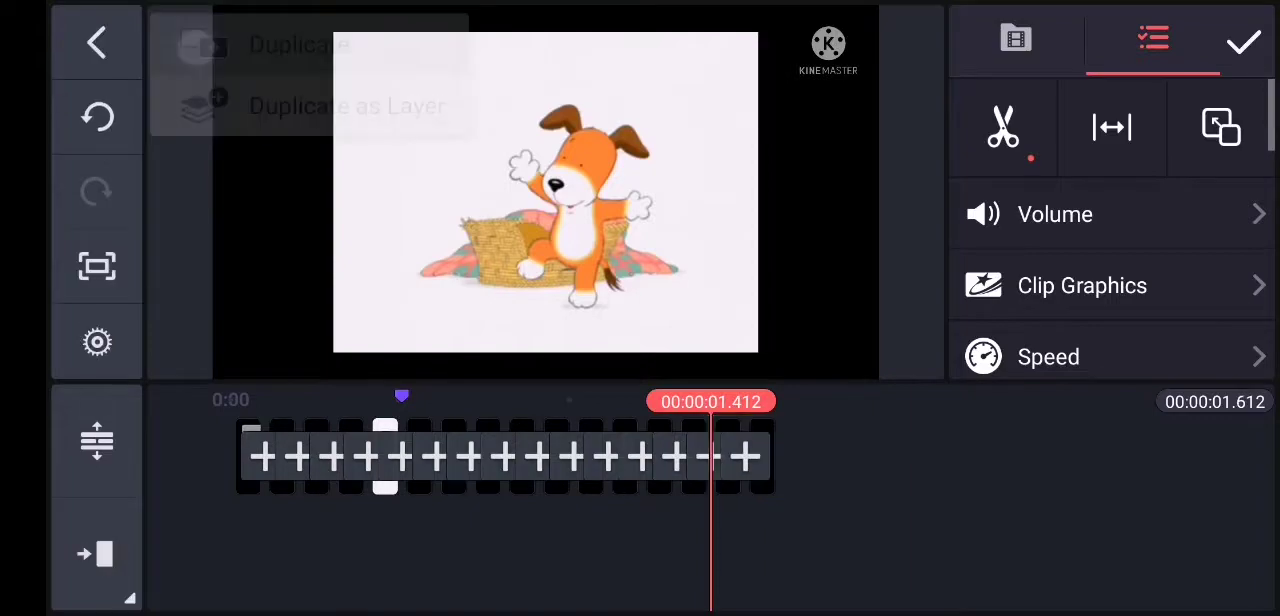
left_click(869, 515)
Rewind and play back the 1.612-second stutter sequence from the start
left_click_drag(760, 455, 1137, 449)
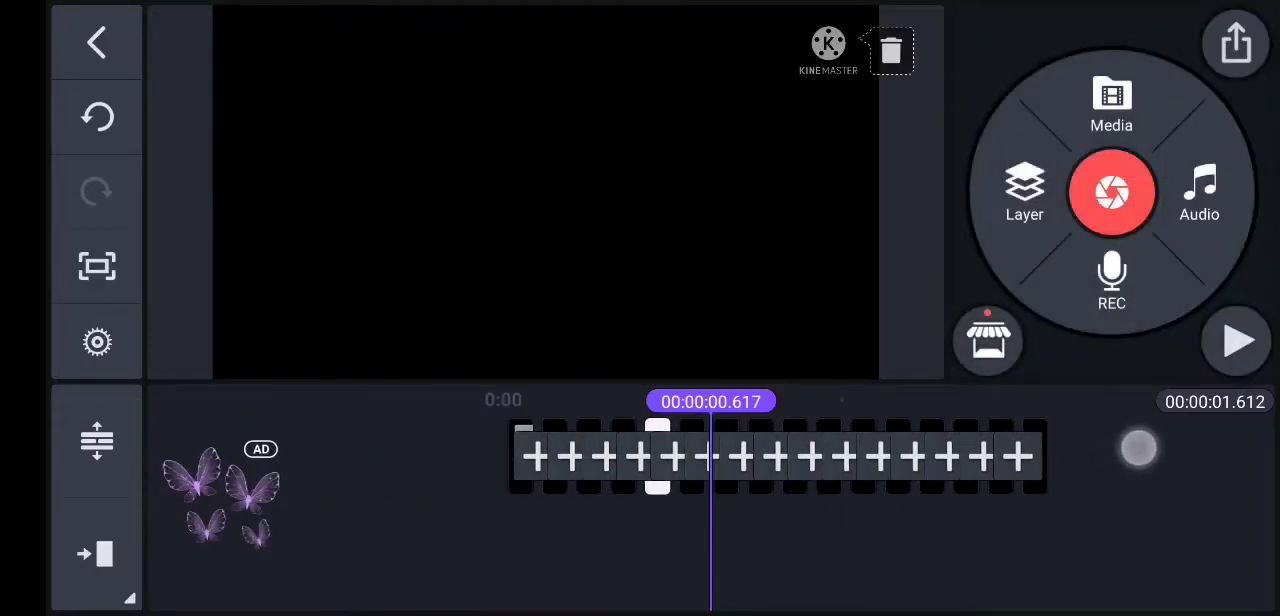
left_click_drag(760, 543, 1066, 543)
left_click(1222, 338)
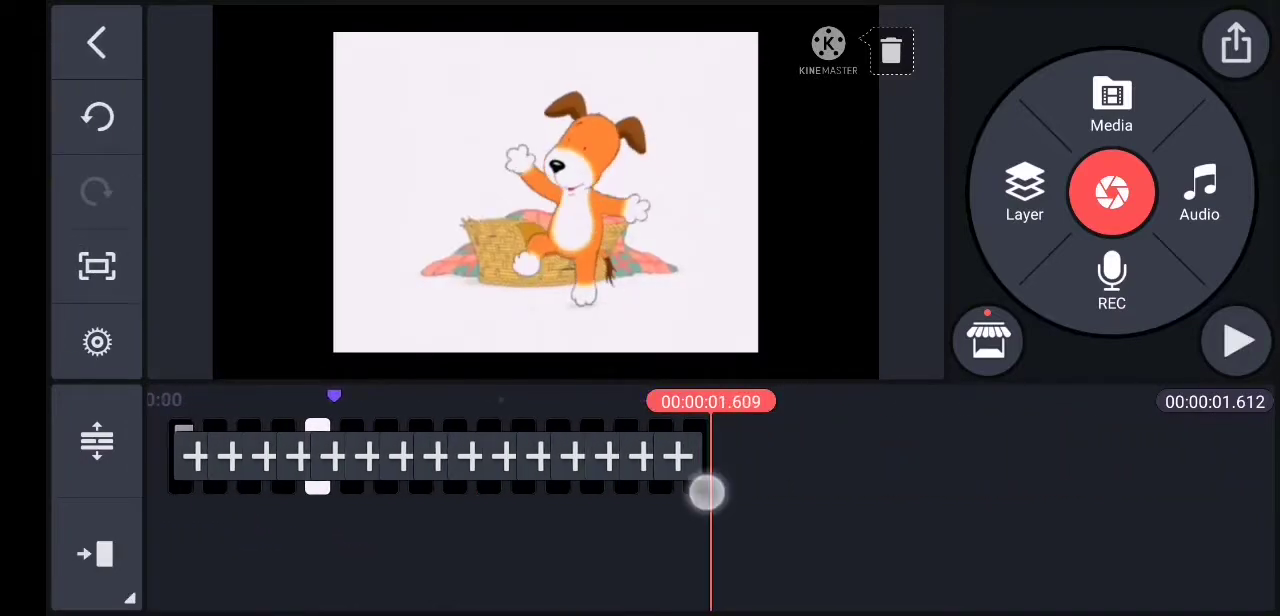
left_click(706, 491)
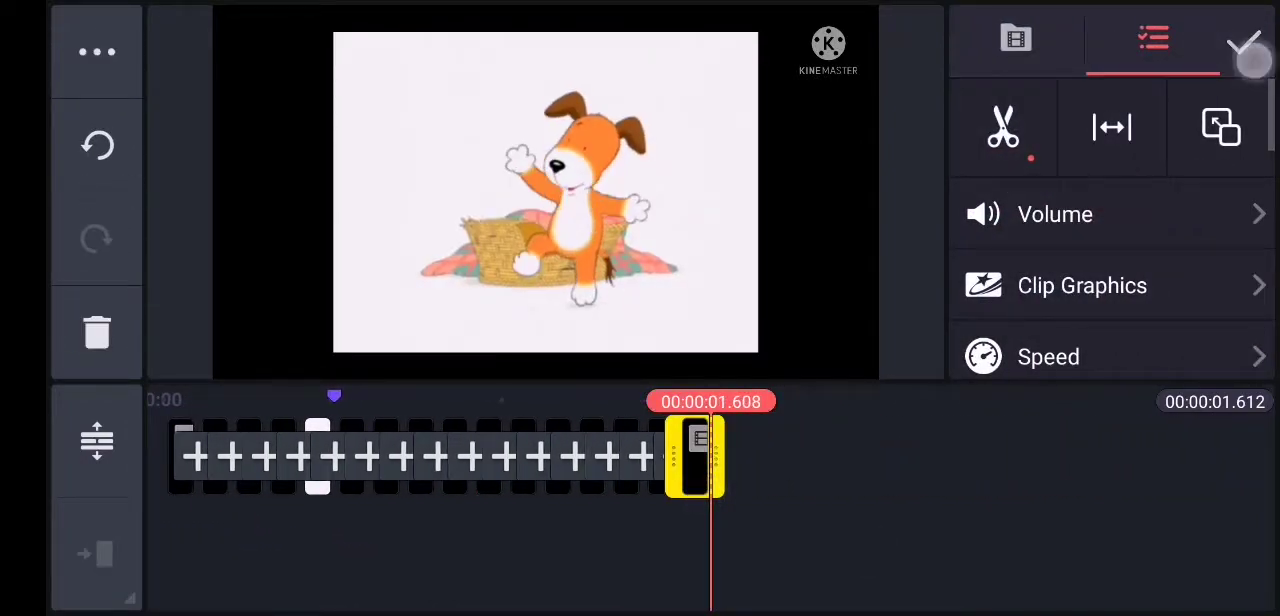
Add the Kipper 'The Seaside' video after the stutter pieces, making the project 7.634 seconds
left_click(1244, 47)
left_click(1109, 100)
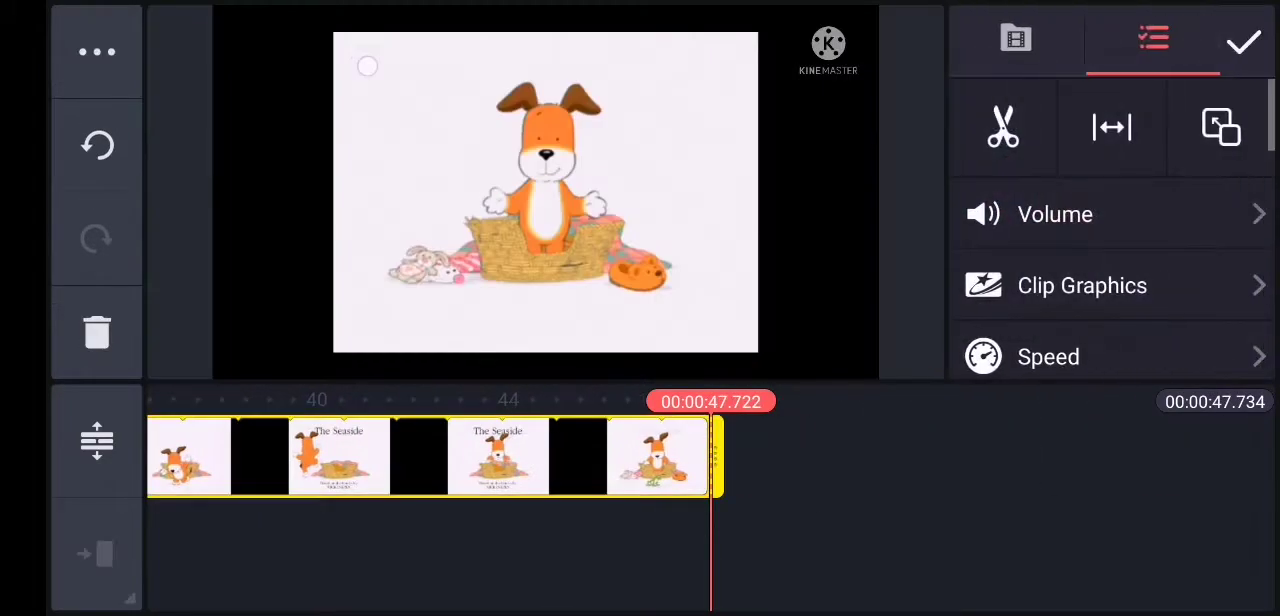
mouse_move(885, 516)
left_mouse_down()
mouse_move(1174, 517)
mouse_move(822, 557)
mouse_move(835, 556)
left_mouse_up()
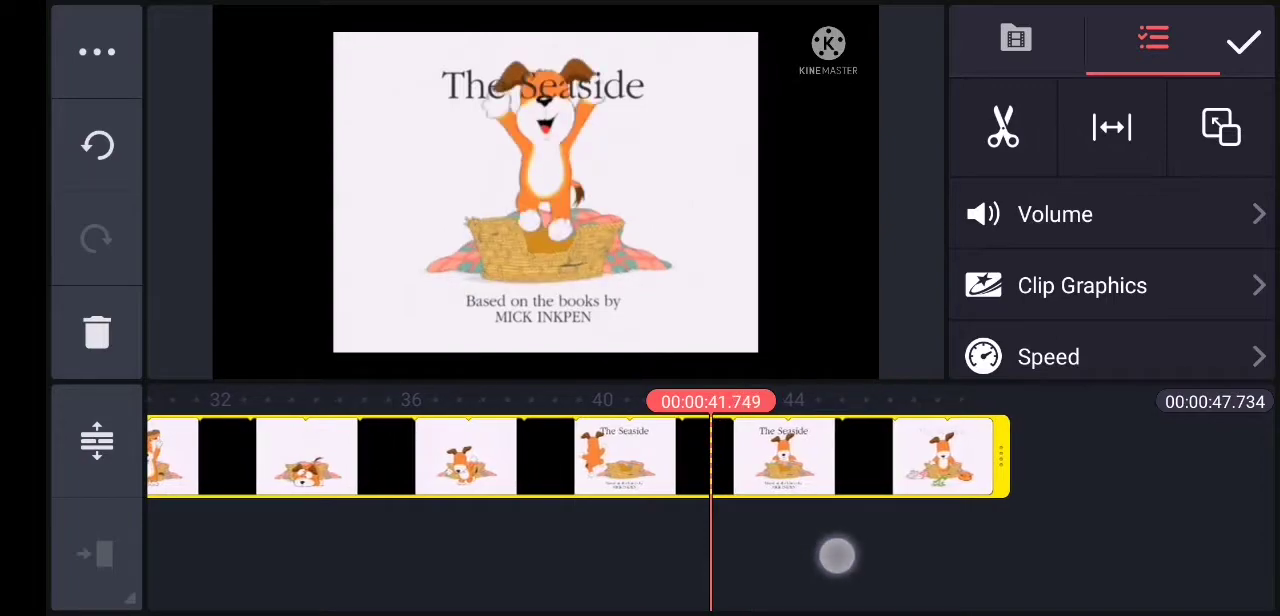
left_click(1003, 127)
Trim the Seaside clip right of the playhead and shorten it to a tiny sliver
left_click(1140, 329)
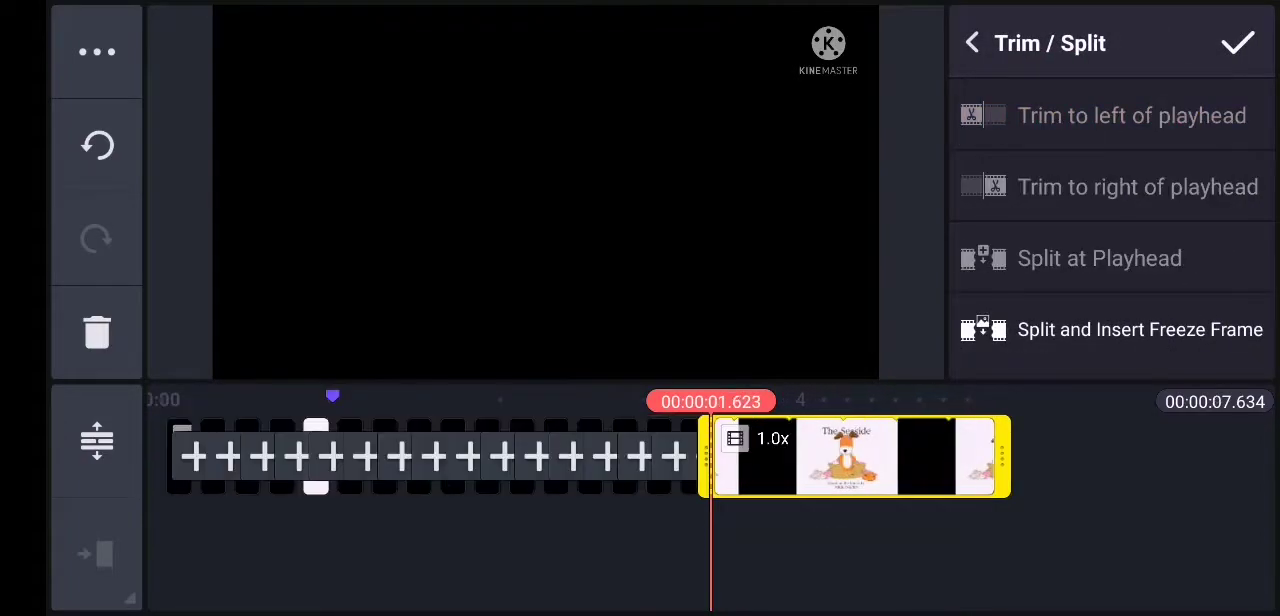
left_click_drag(943, 517, 957, 517)
left_click(1185, 180)
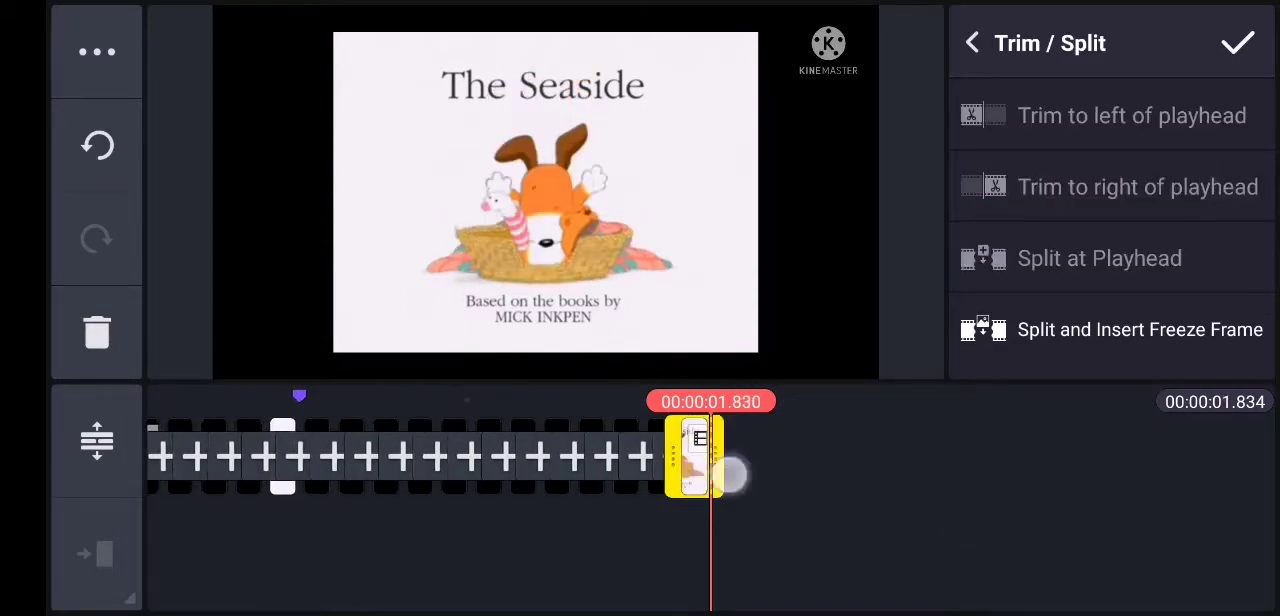
left_click_drag(730, 475, 677, 551)
left_click_drag(887, 516, 920, 516)
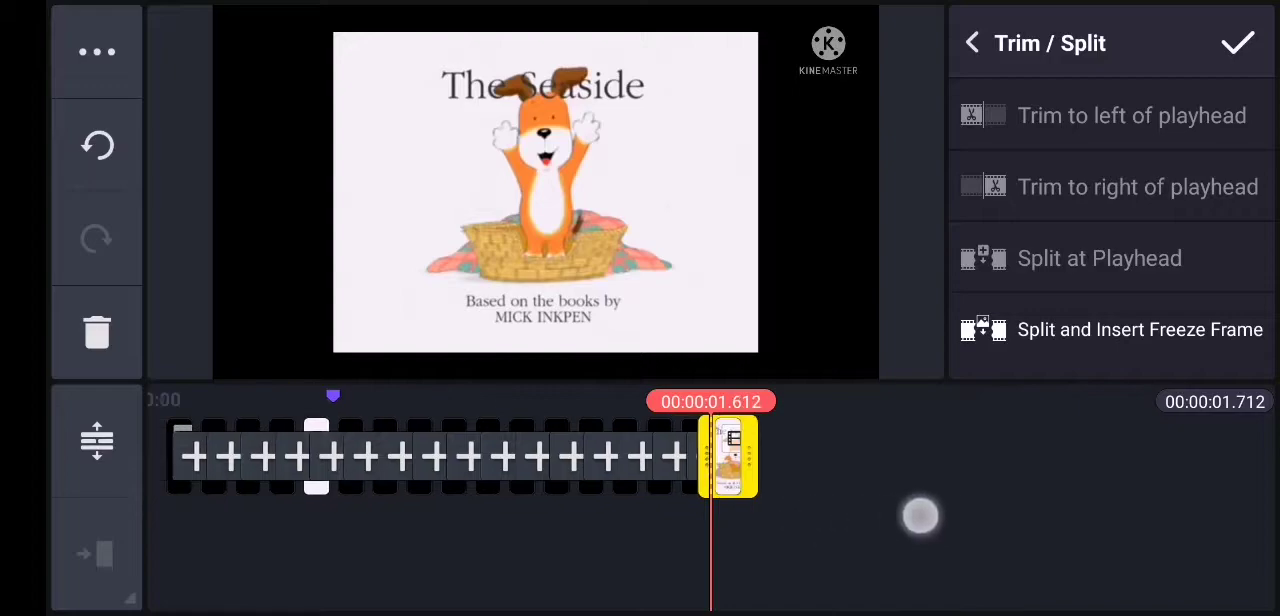
Add two copies of the Seaside sliver, bringing the timeline to 1.912 seconds
left_click(97, 51)
left_click(260, 40)
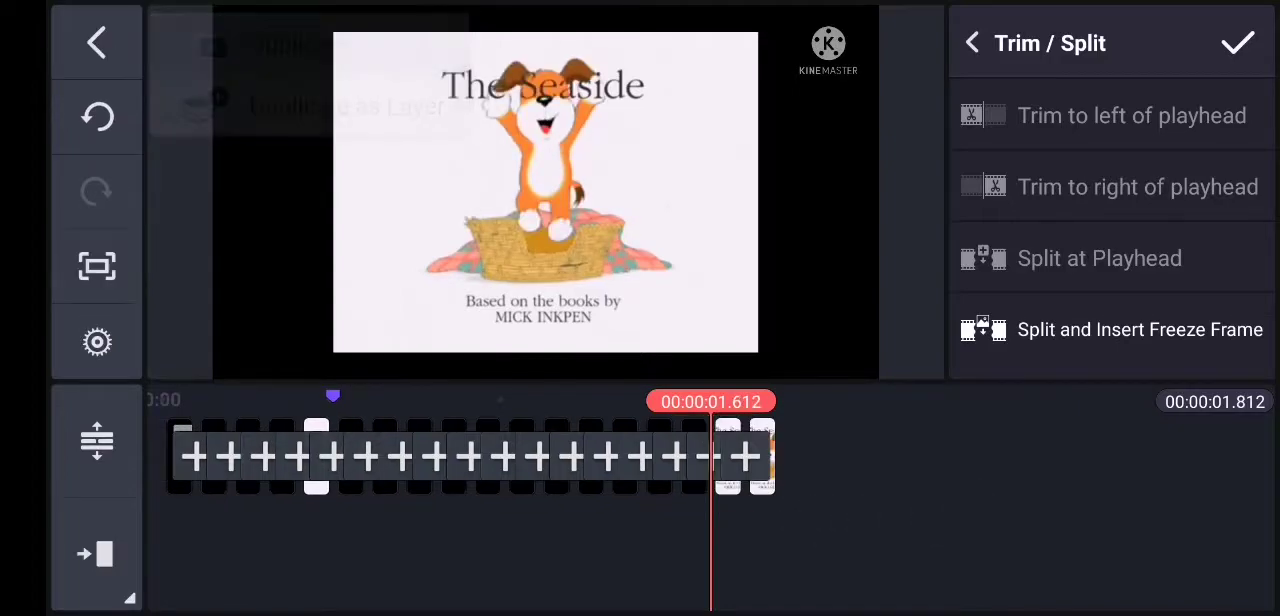
left_click(97, 51)
left_click(290, 37)
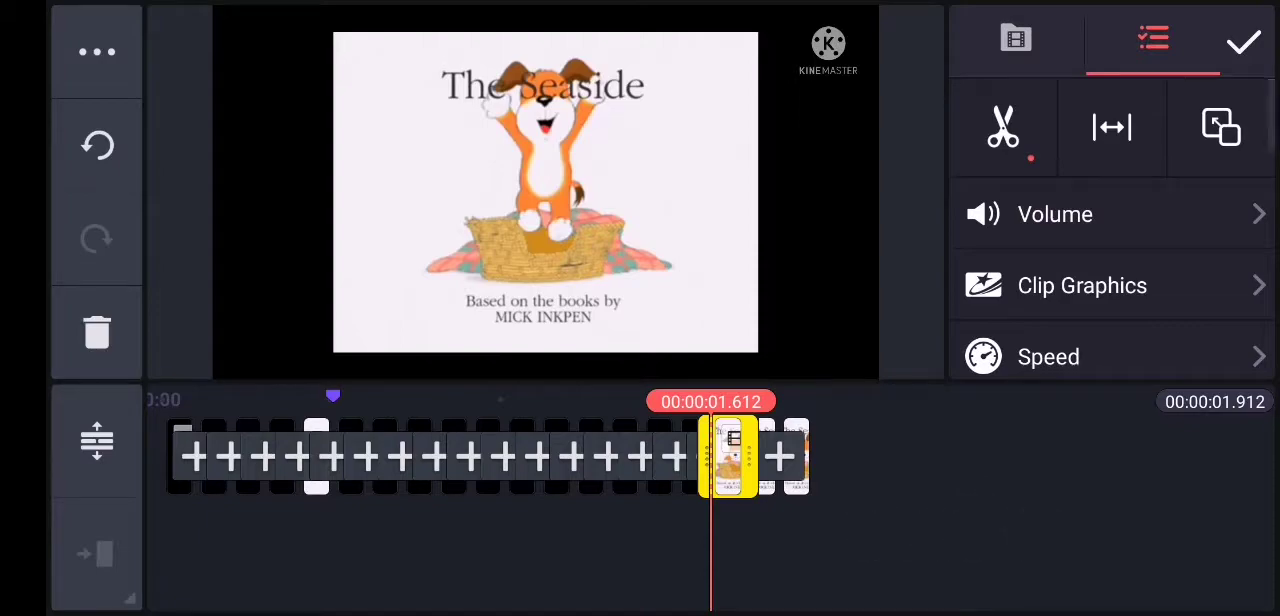
left_click(1245, 45)
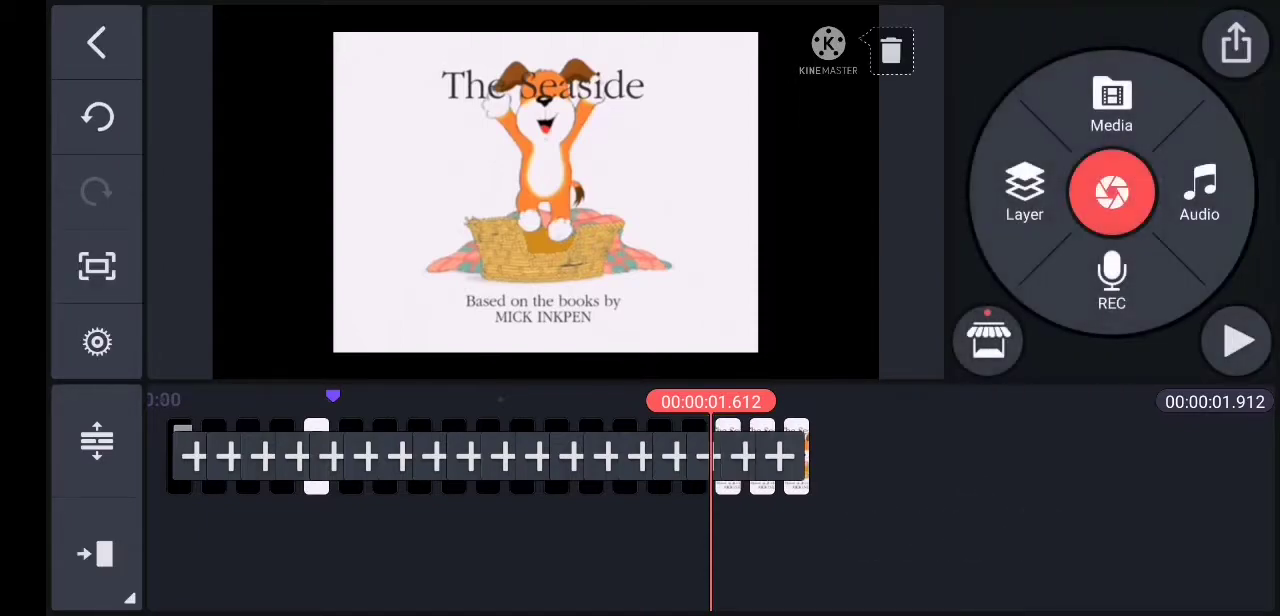
left_click_drag(520, 540, 1074, 549)
Add a tenth-second black colour clip after the Seaside pieces, totalling 2.012 seconds
left_click(1237, 341)
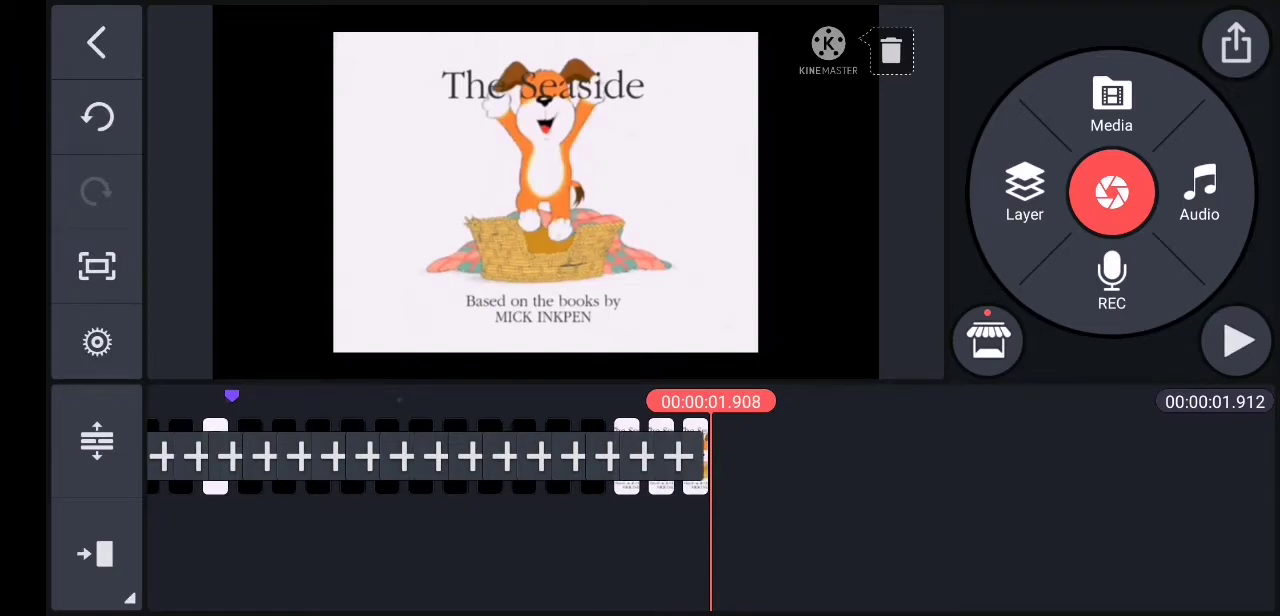
left_click(1111, 105)
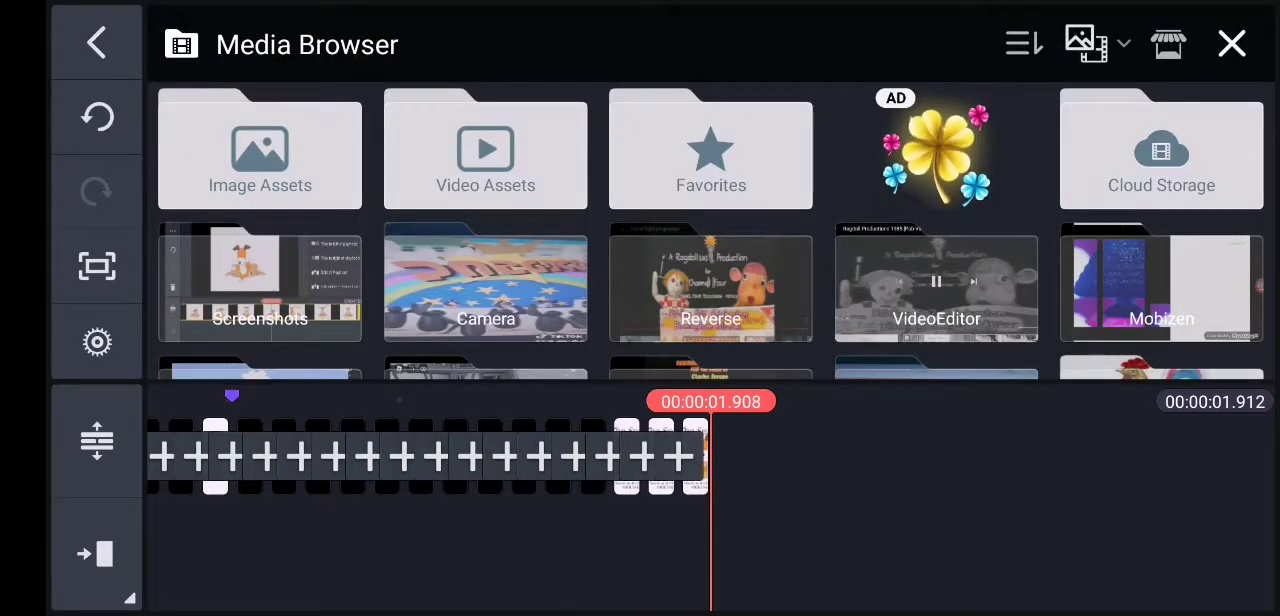
left_click(260, 150)
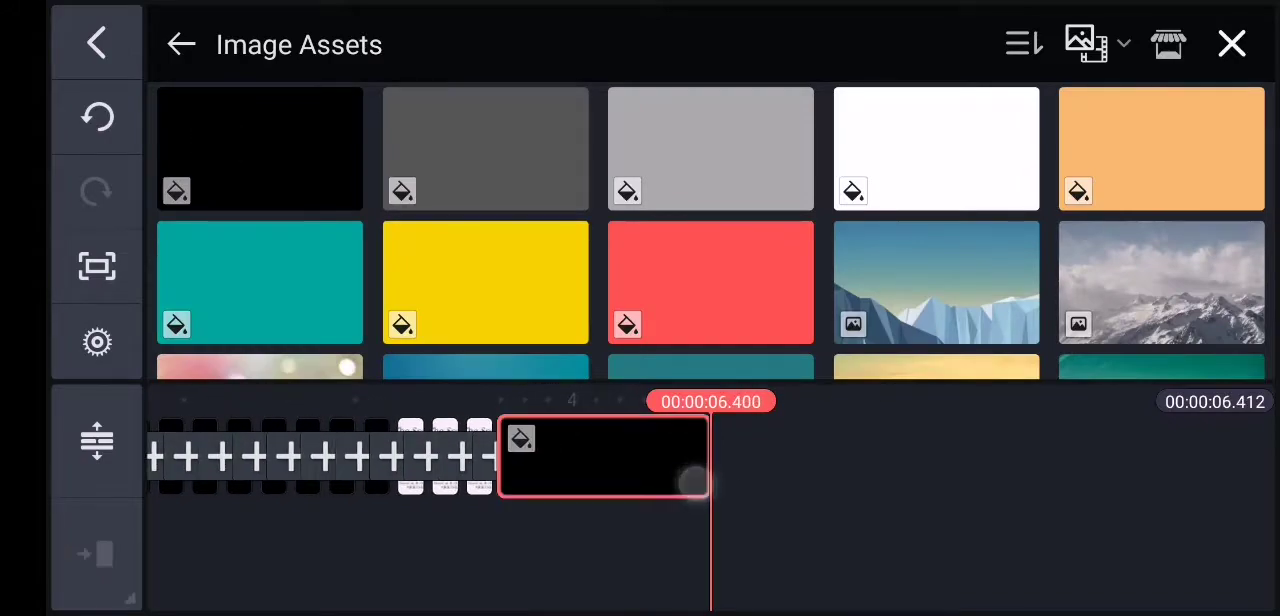
left_click(694, 483)
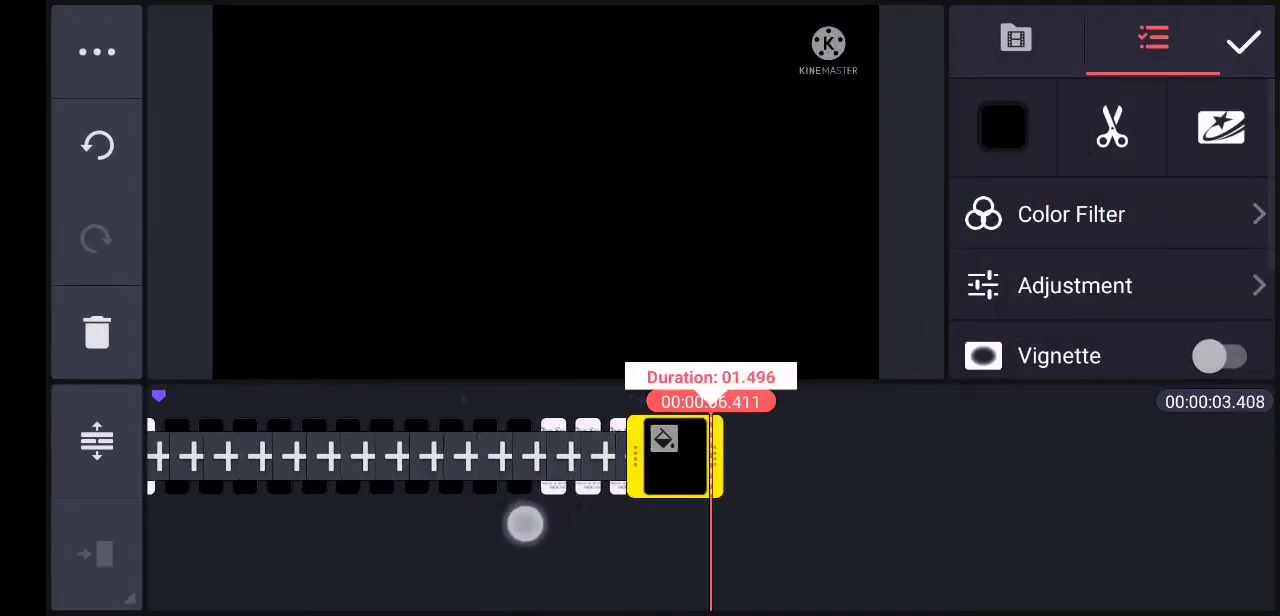
left_click_drag(702, 456, 474, 598)
left_click_drag(657, 485, 666, 500)
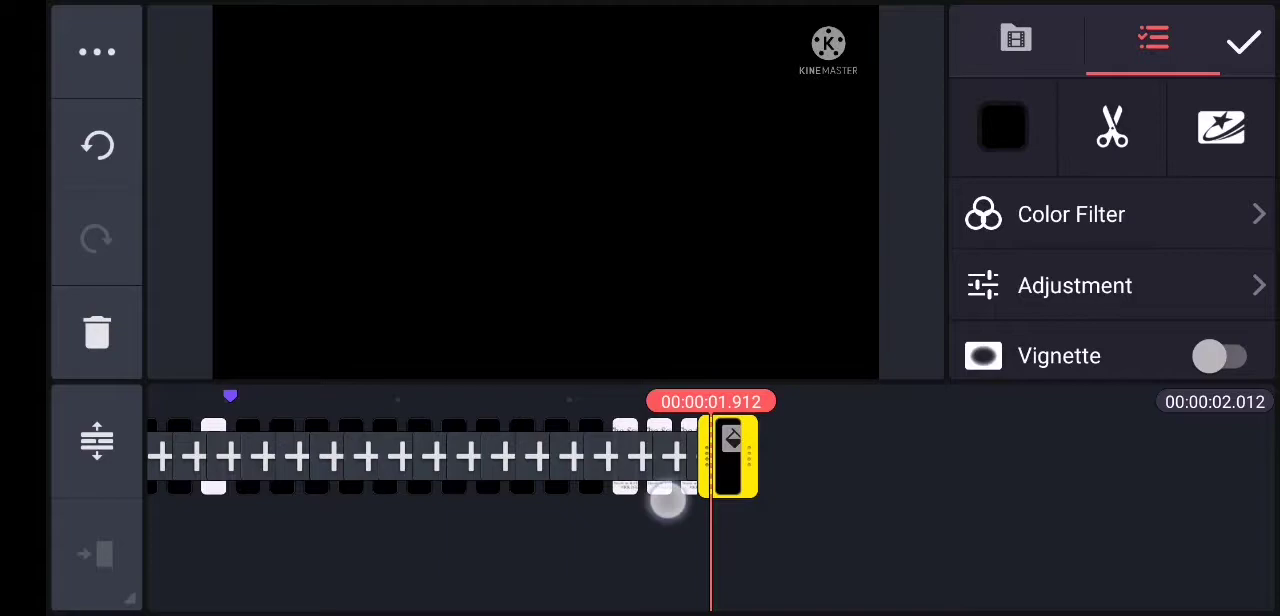
left_click(710, 457)
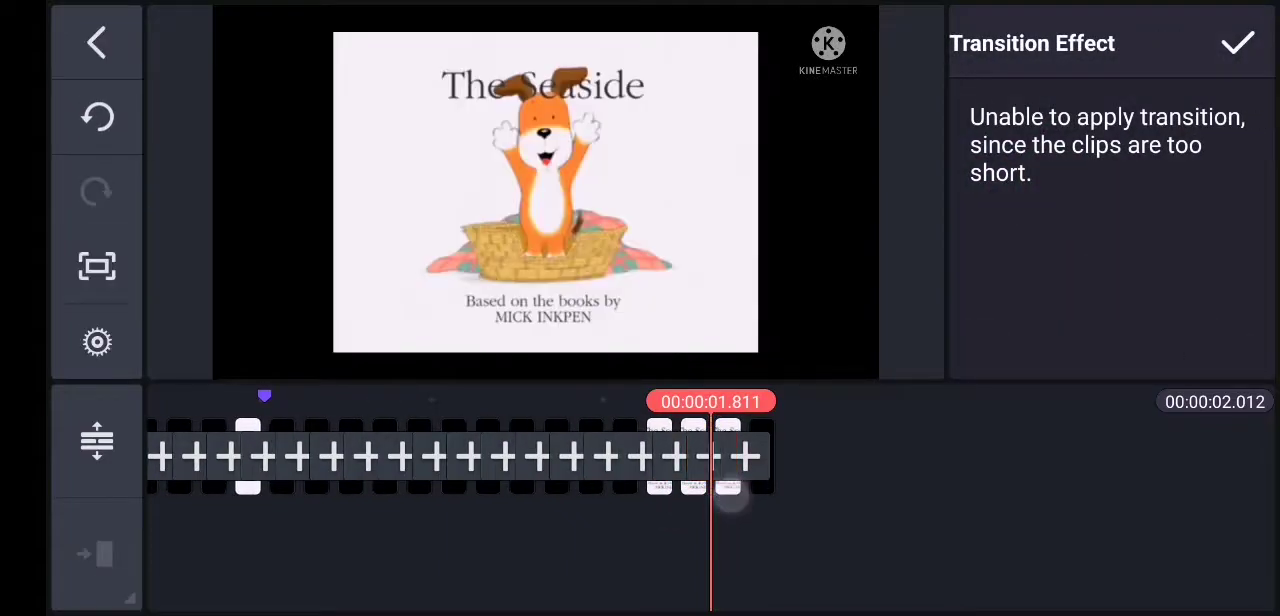
left_click(738, 490)
left_click(693, 490)
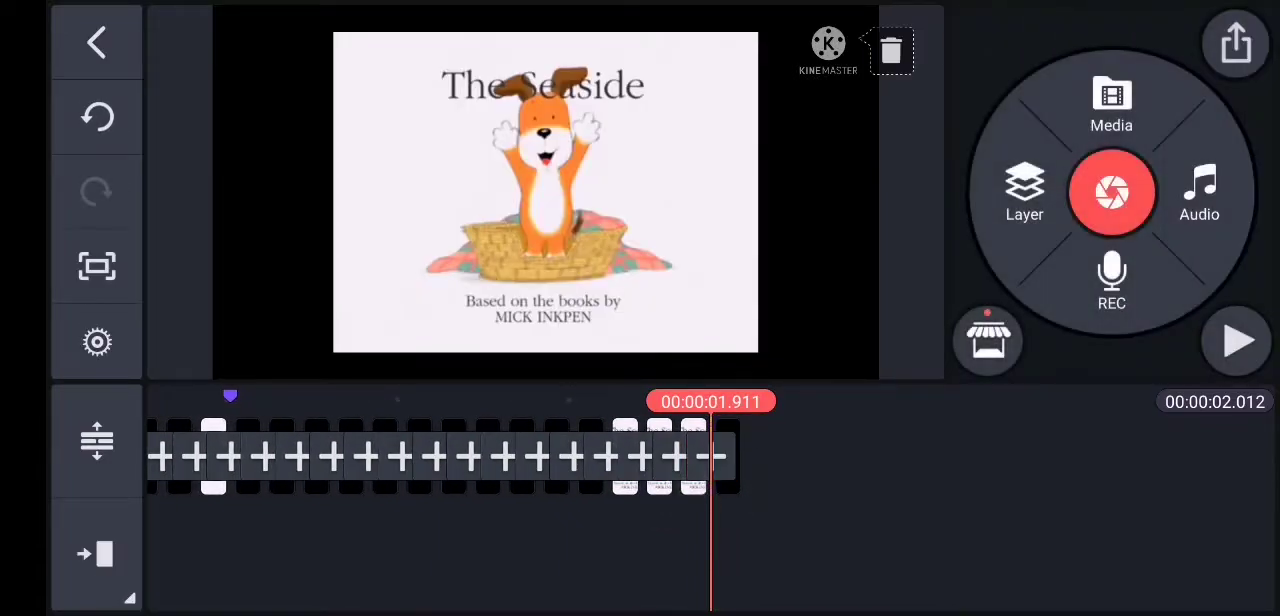
left_click(676, 457)
left_click(661, 503)
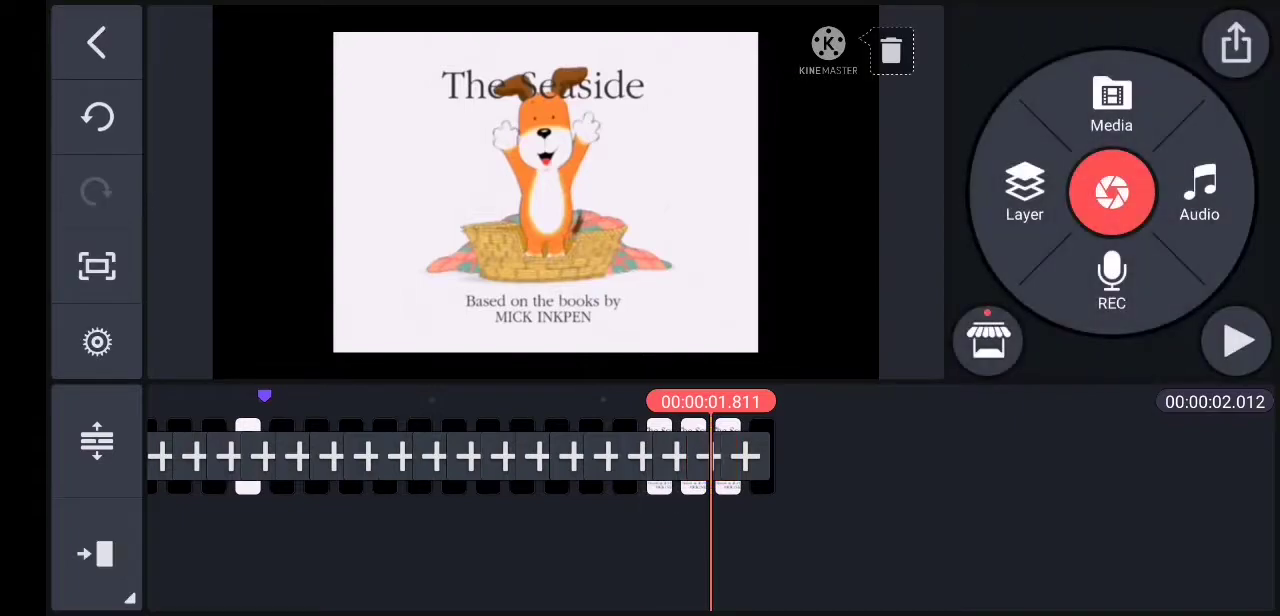
left_click(676, 457)
left_click(697, 487)
left_click(676, 457)
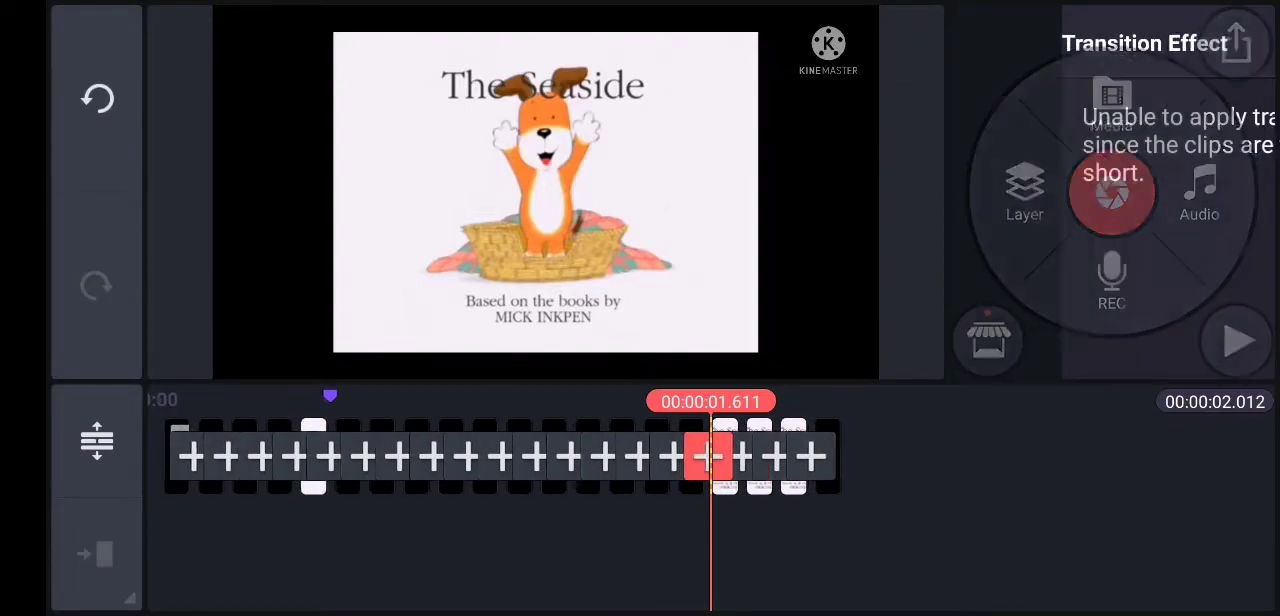
left_click(661, 503)
left_click(710, 457)
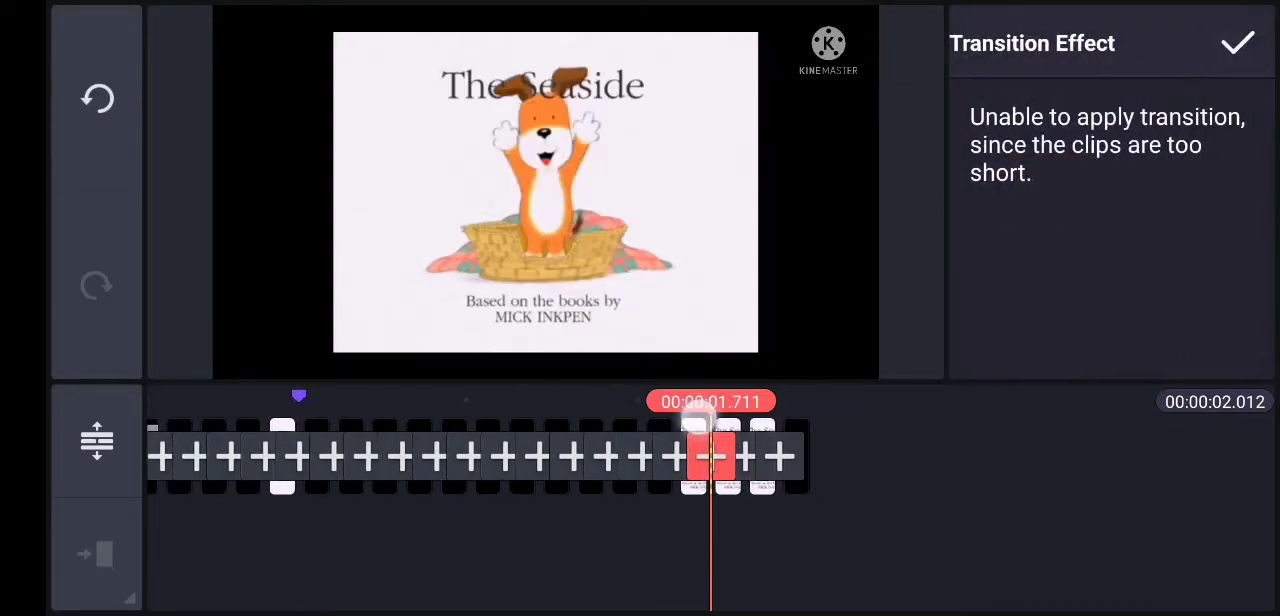
left_click(661, 503)
left_click(710, 457)
left_click(730, 500)
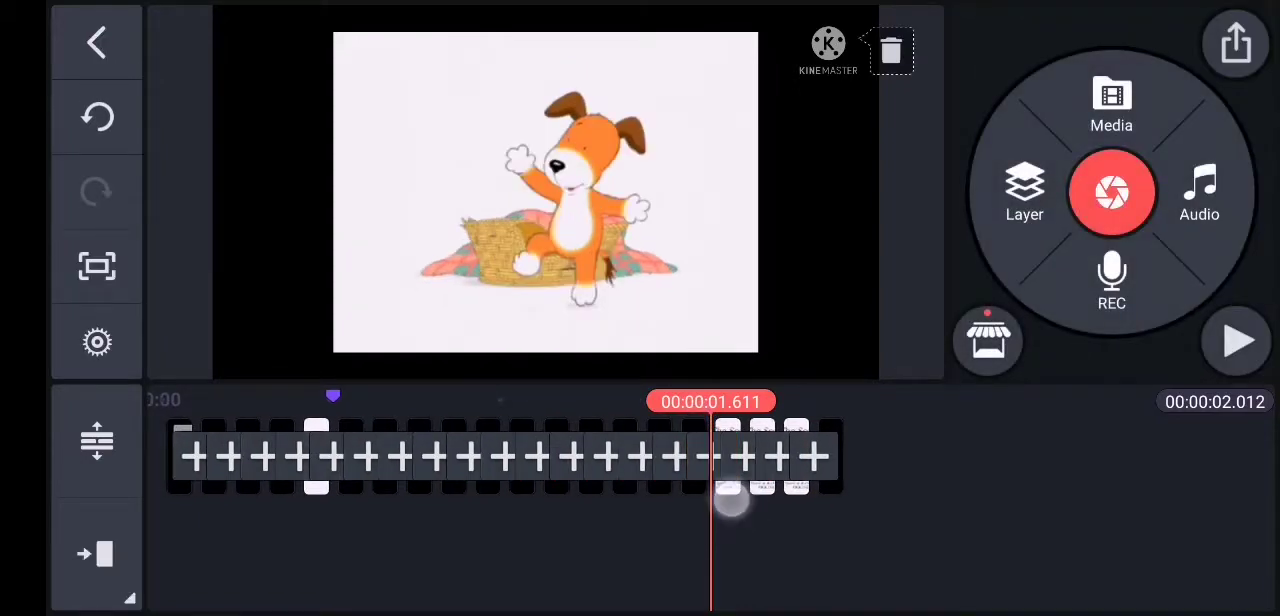
left_click(710, 457)
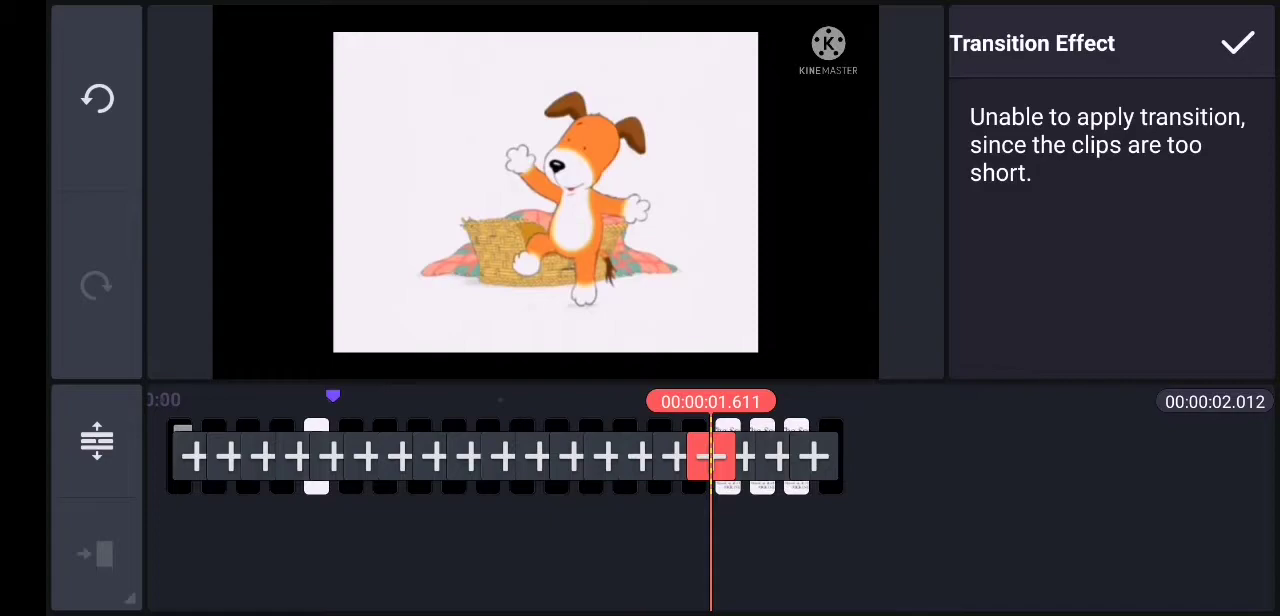
left_click(730, 500)
left_click(710, 457)
left_click(762, 505)
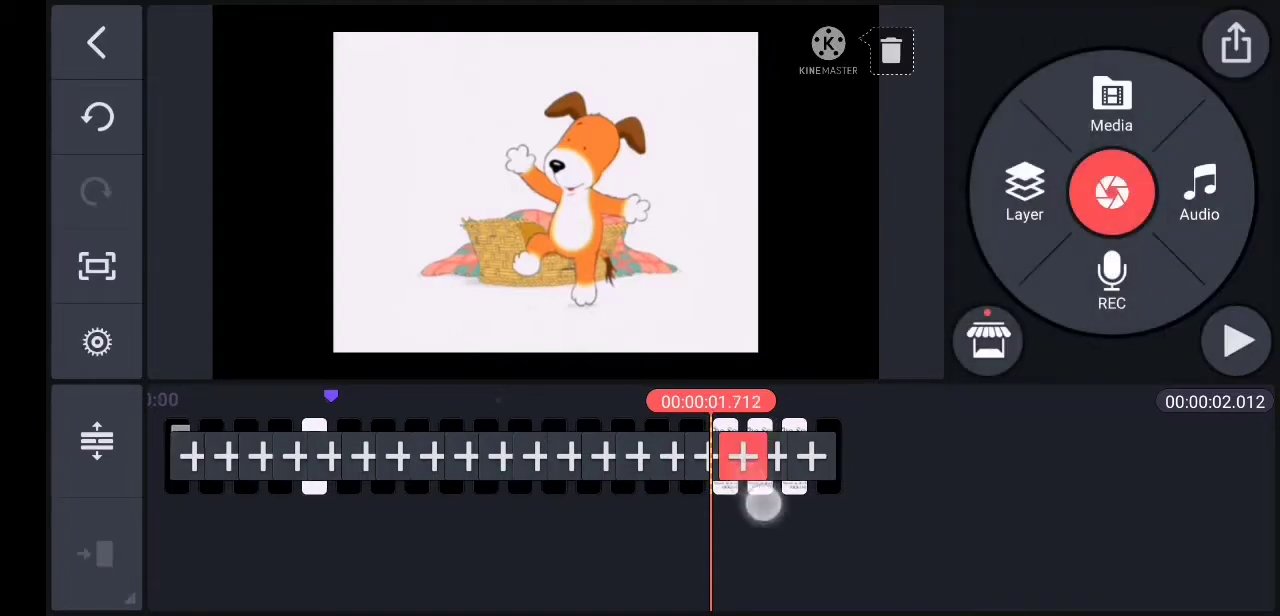
left_click_drag(762, 505, 695, 505)
left_click(689, 510)
left_click(694, 487)
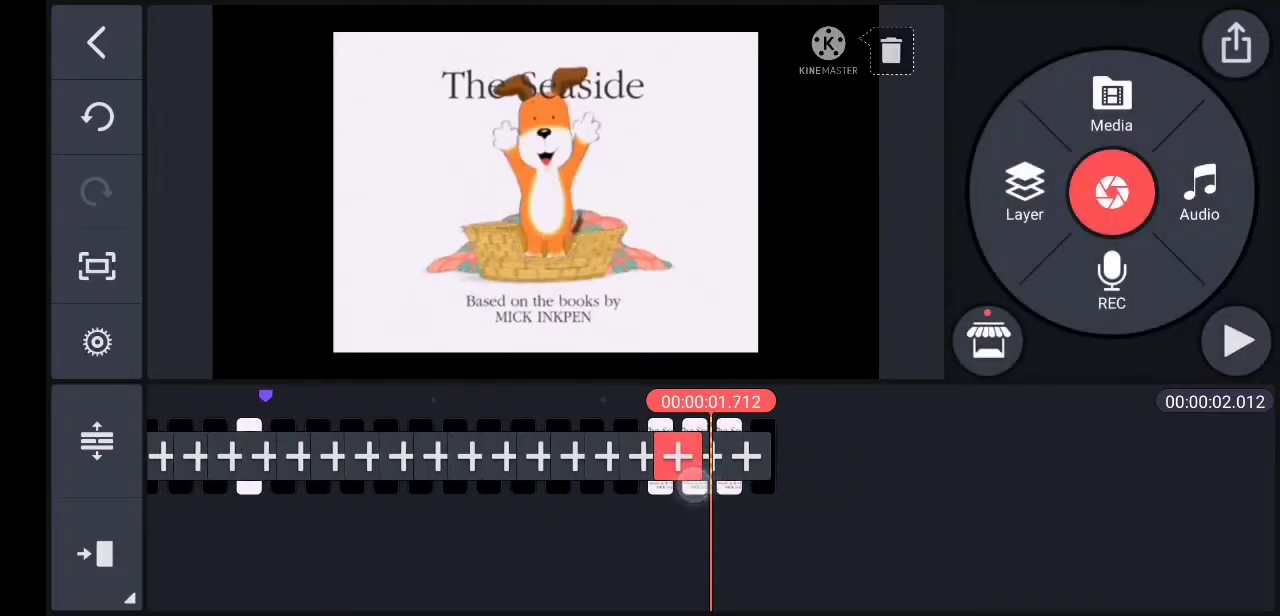
left_click(729, 490)
left_click(710, 457)
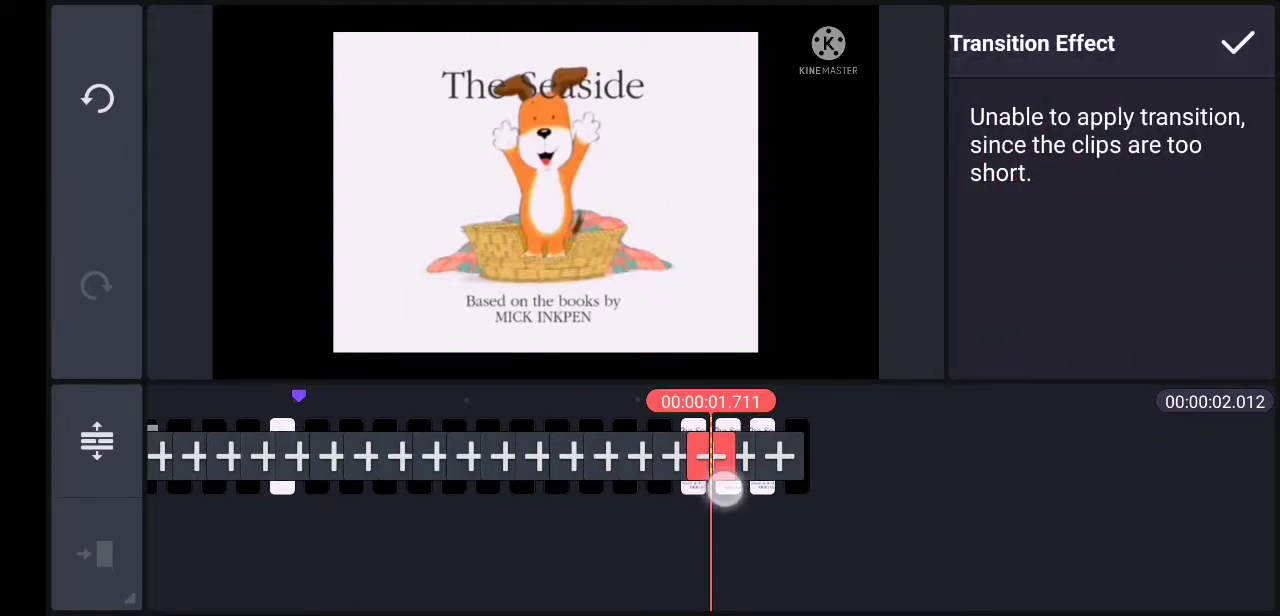
left_click(726, 487)
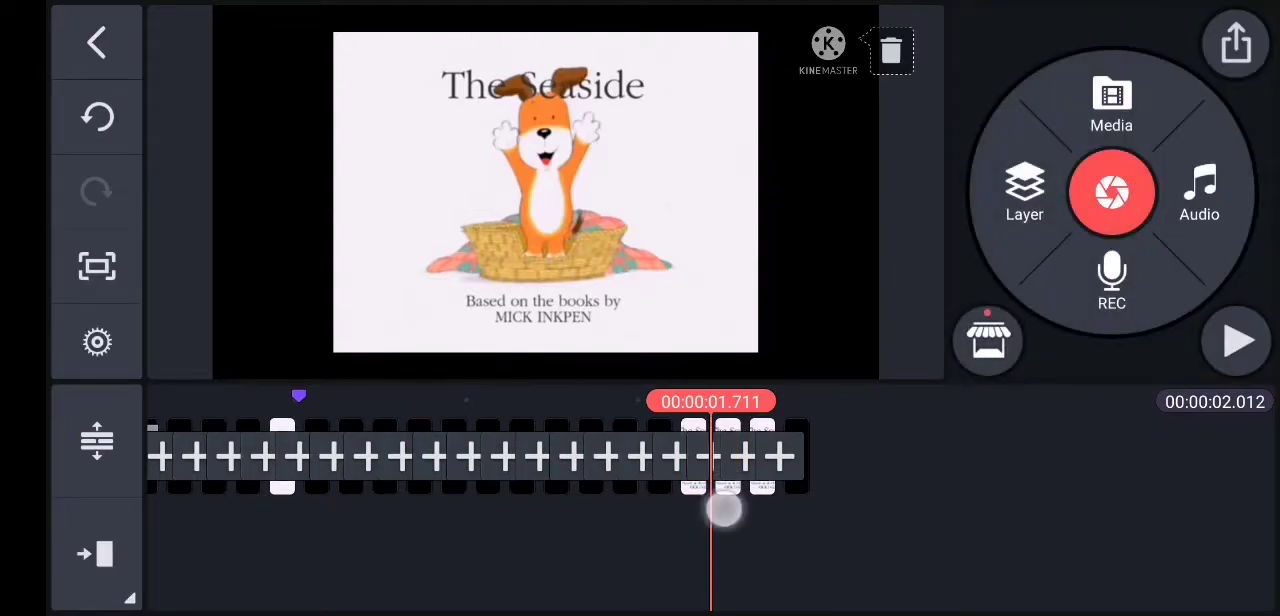
left_click(733, 490)
left_click(722, 500)
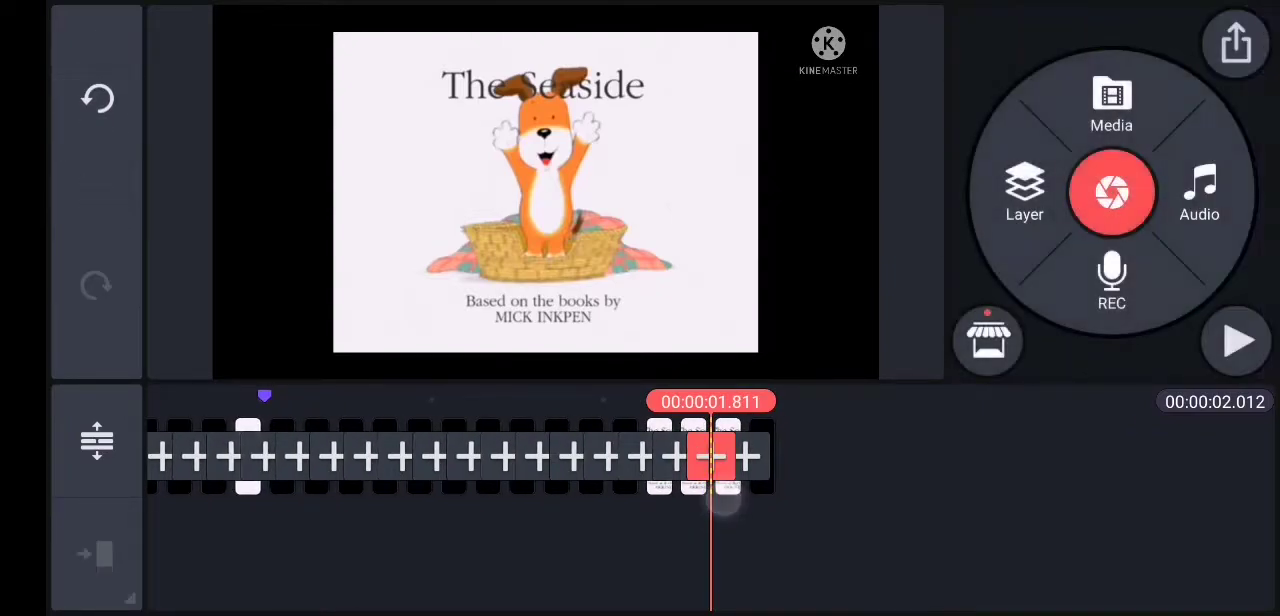
left_click(718, 440)
left_click(746, 458)
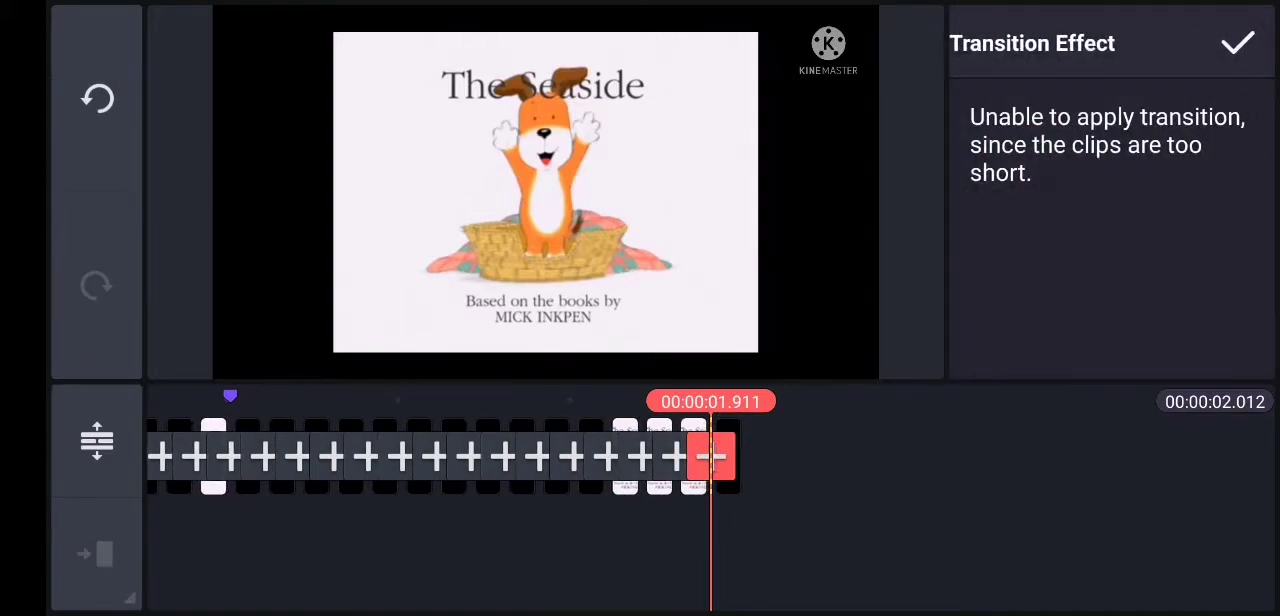
left_click(652, 432)
left_click(675, 457)
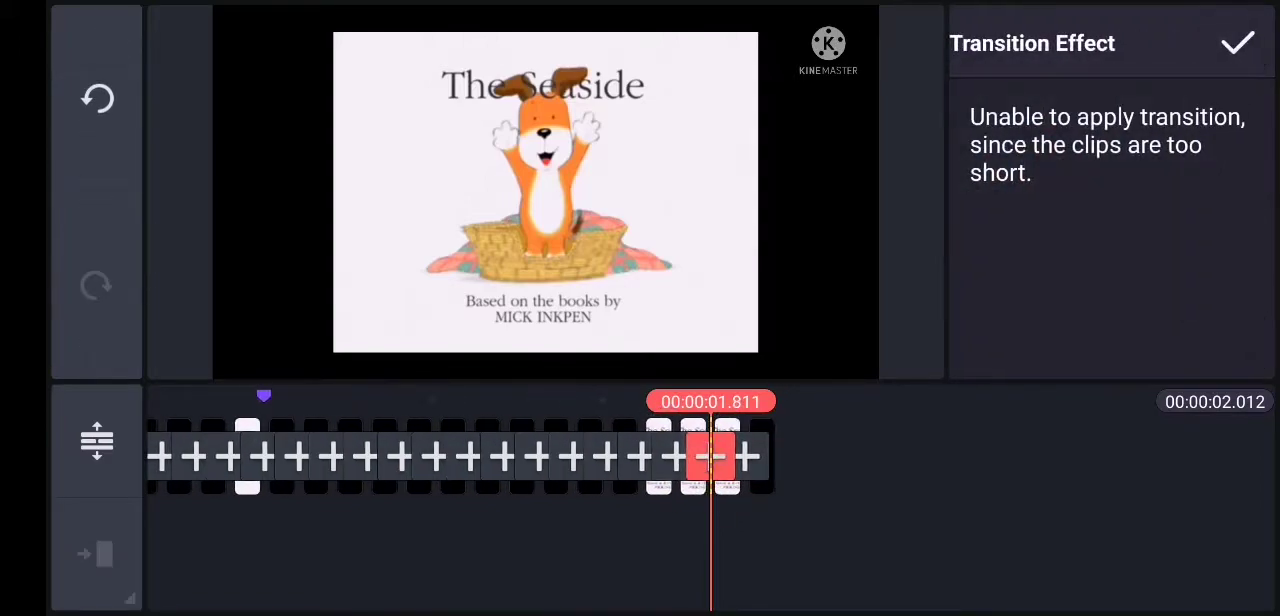
left_click(710, 457)
left_click(710, 457)
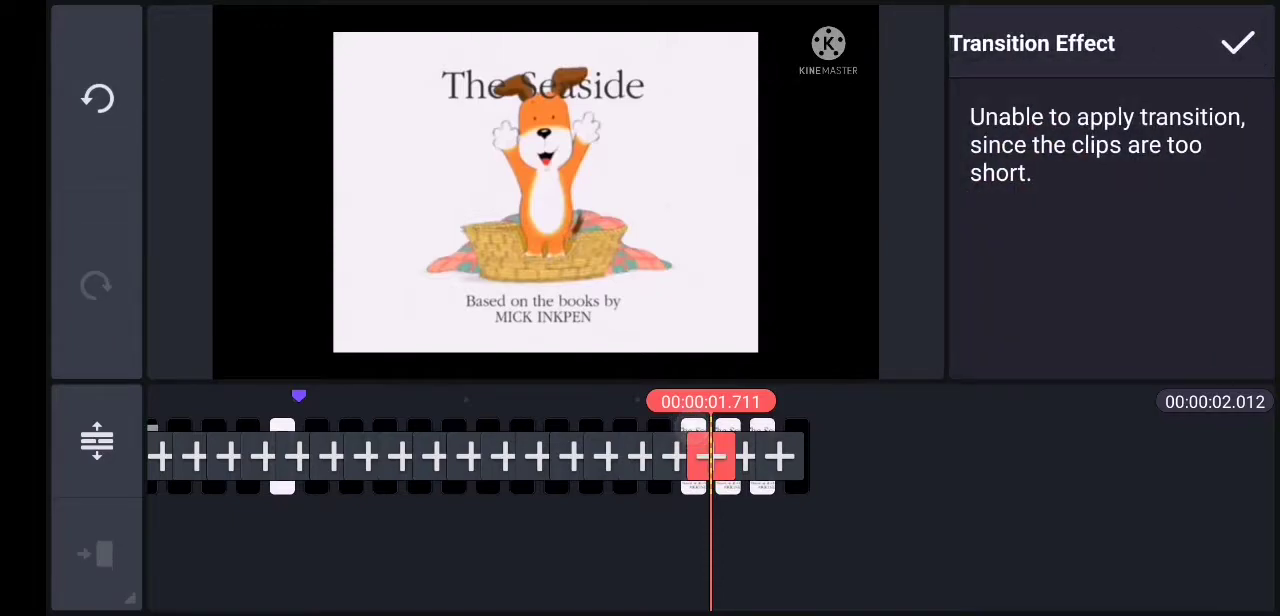
left_click(698, 507)
left_click(726, 508)
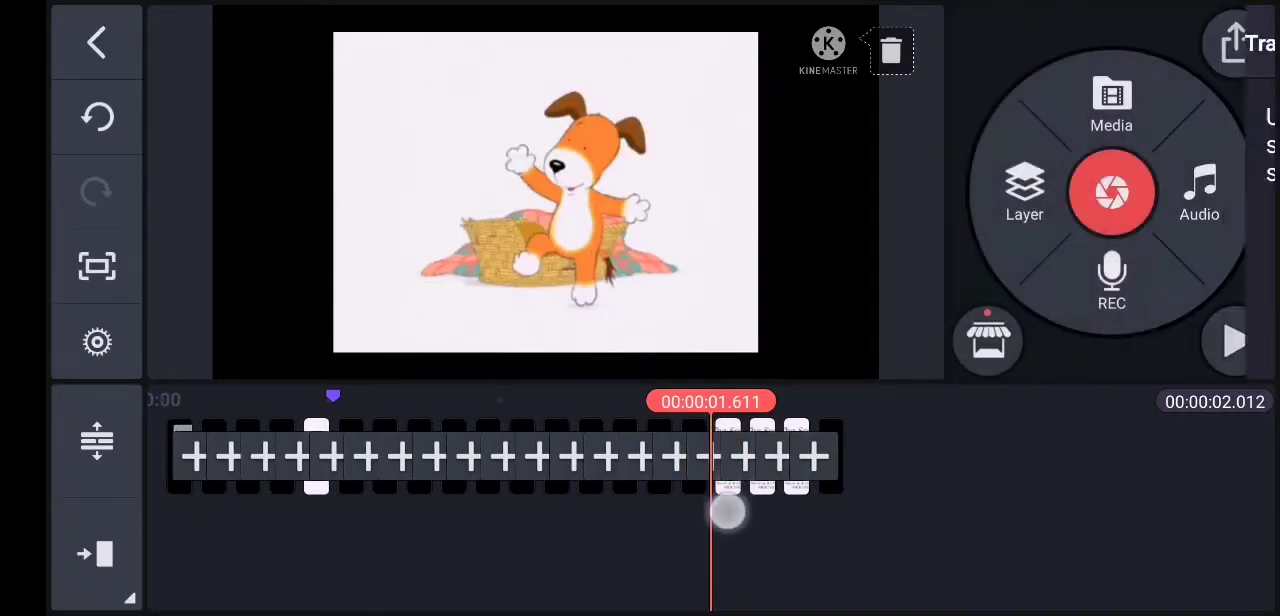
left_click(710, 457)
left_click_drag(760, 527, 726, 527)
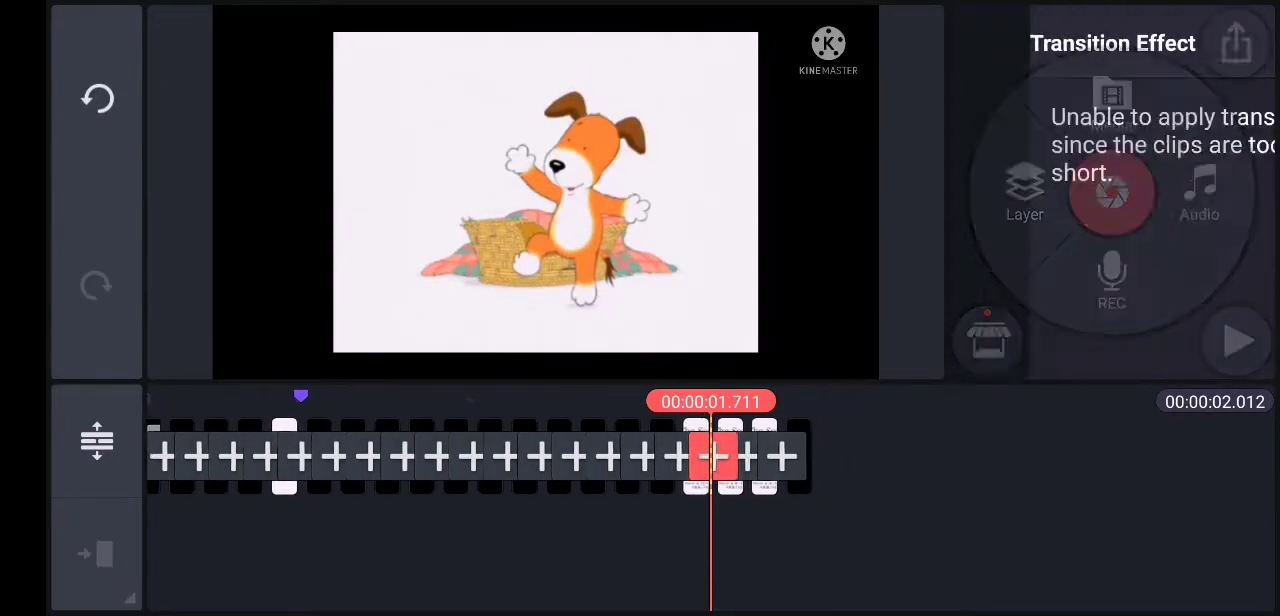
left_click(726, 527)
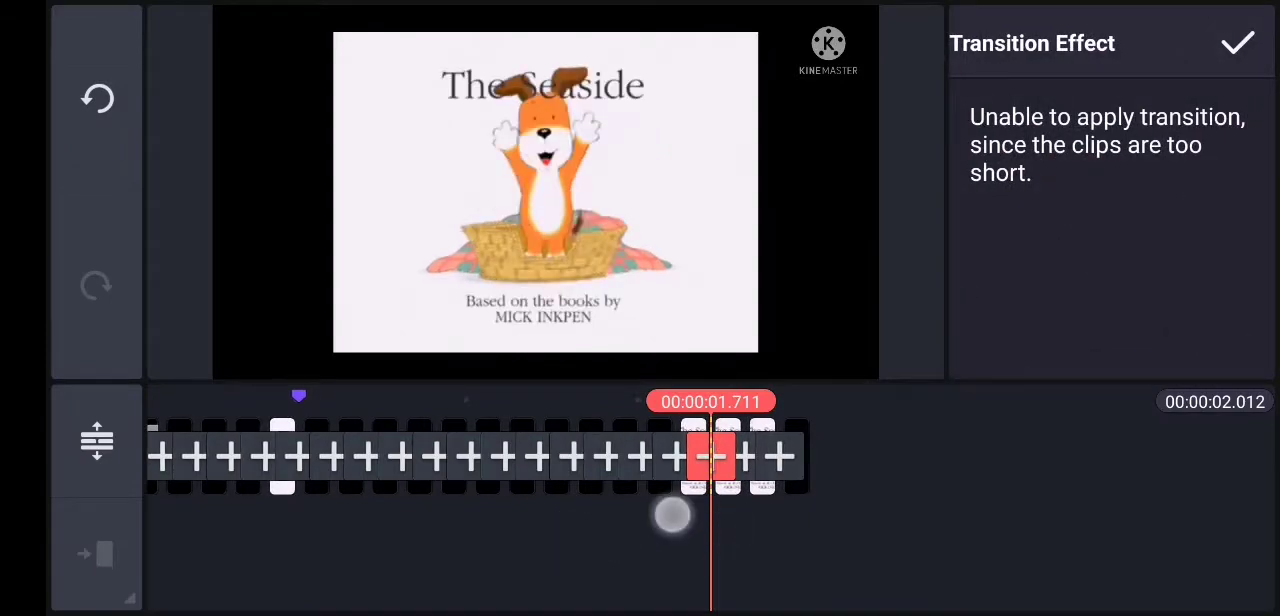
left_click(672, 514)
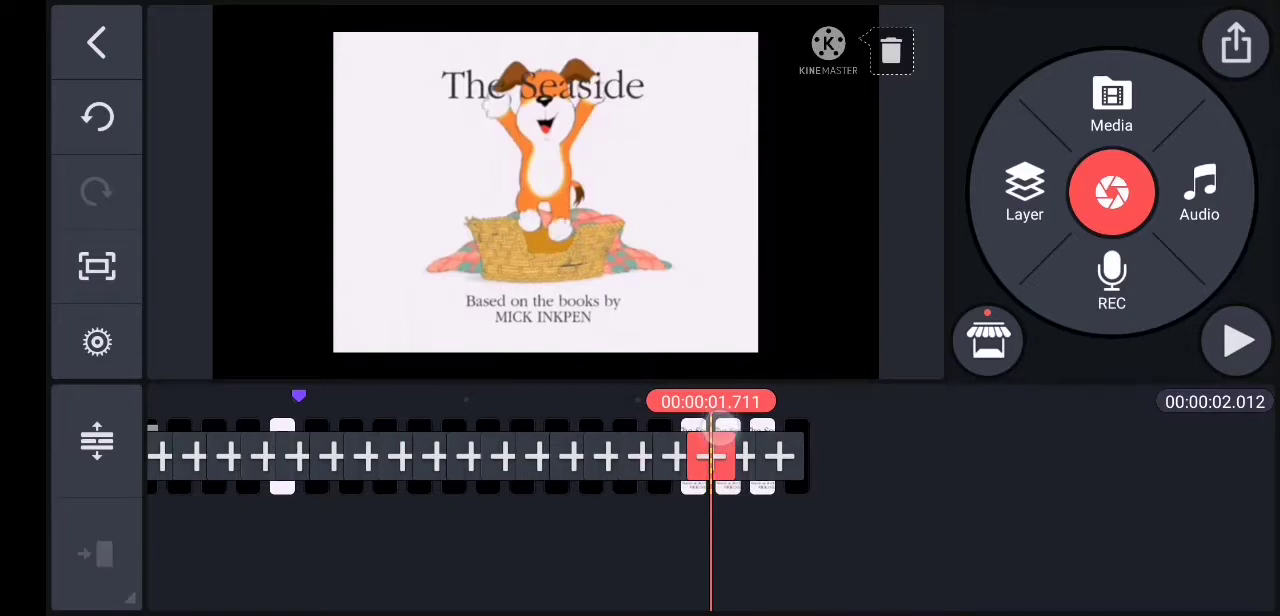
left_click(722, 432)
left_click(727, 430)
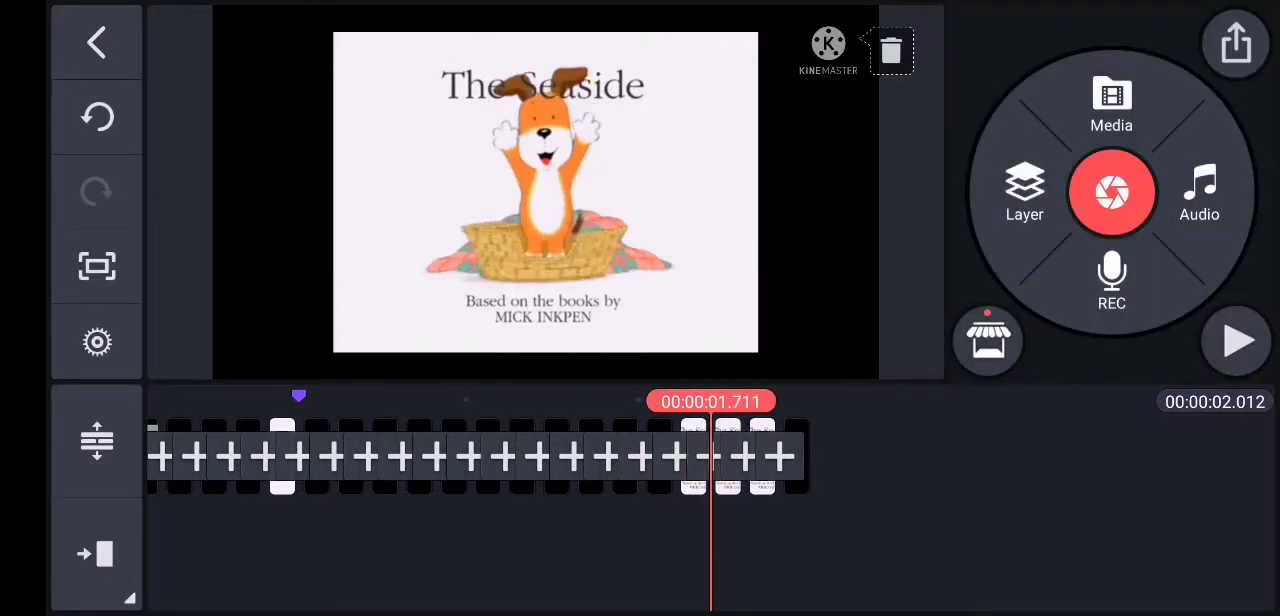
left_click(722, 432)
left_click(700, 425)
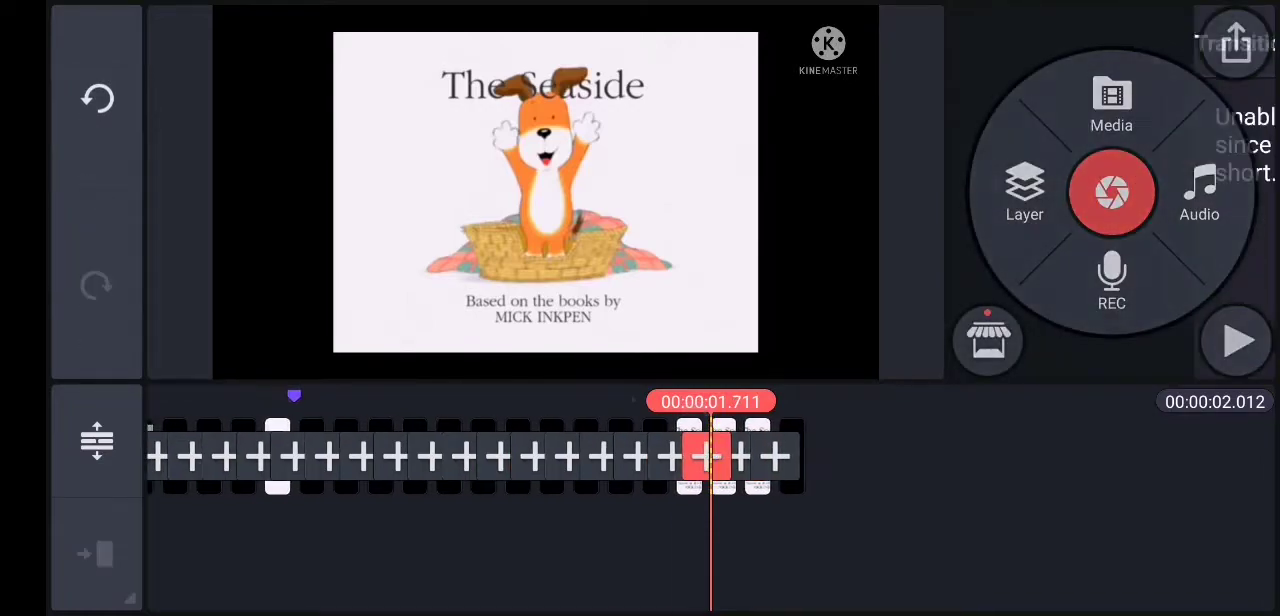
left_click(724, 455)
left_click(730, 505)
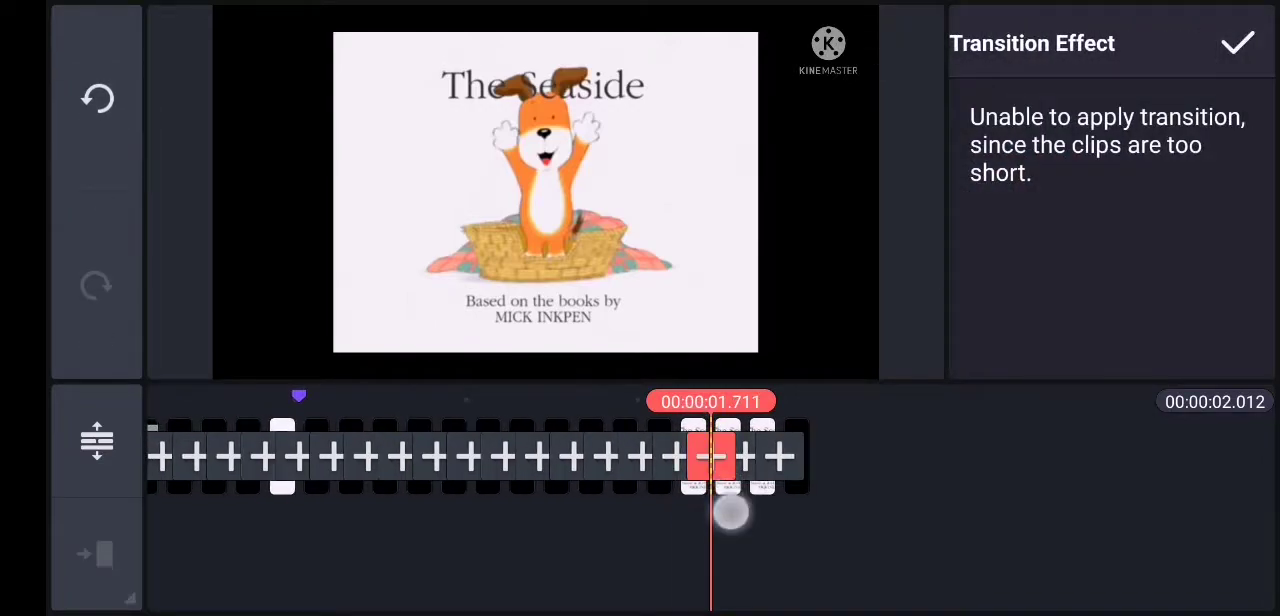
left_click(730, 512)
left_click(735, 505)
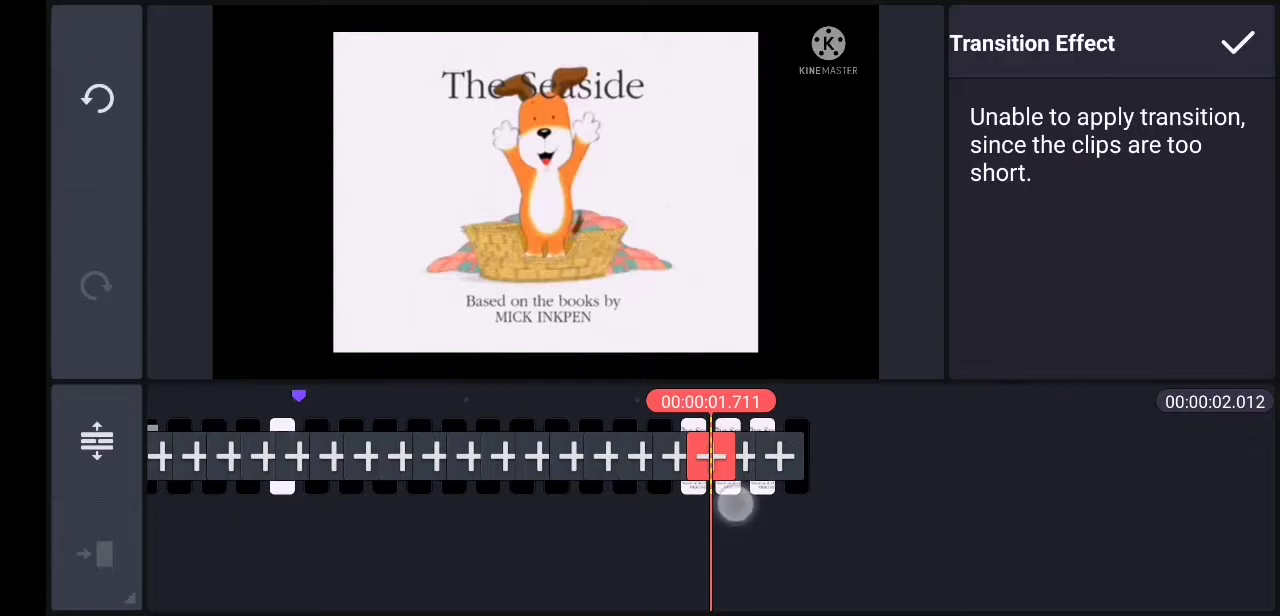
left_click(736, 507)
left_click(712, 457)
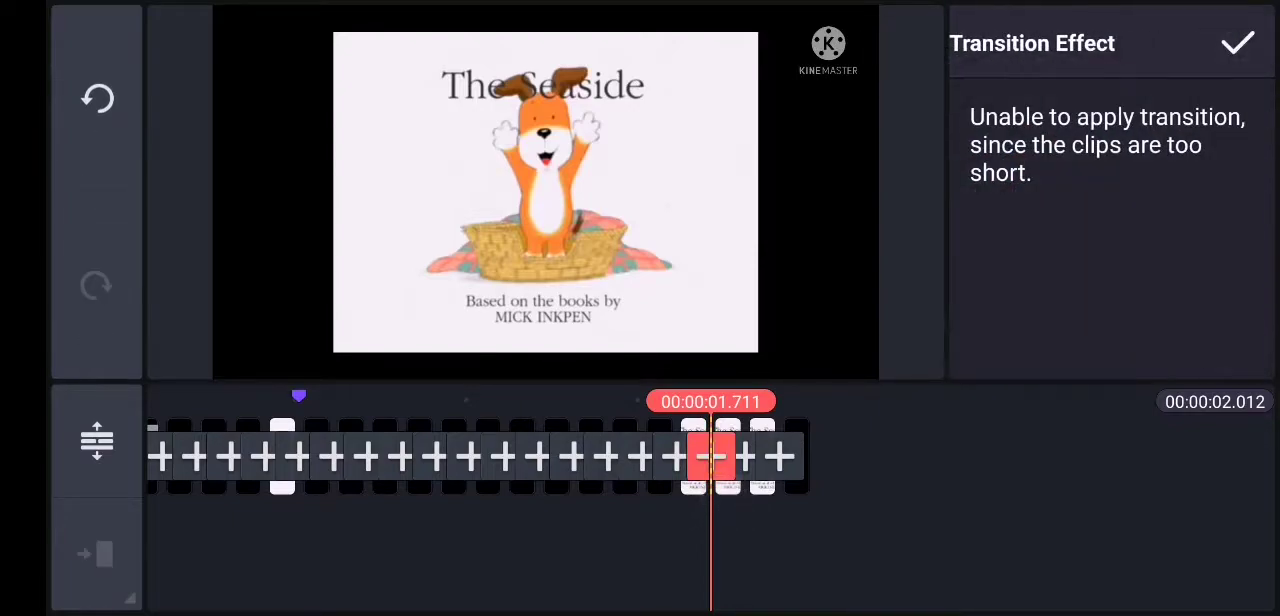
left_click(722, 507)
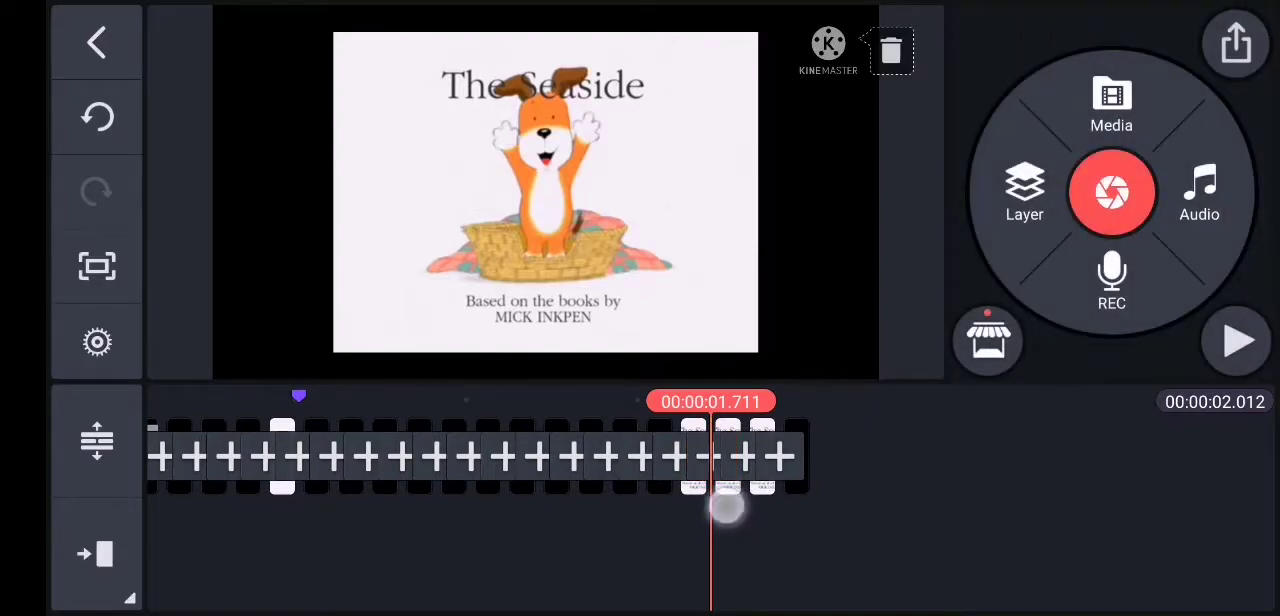
left_click(718, 492)
left_click(726, 504)
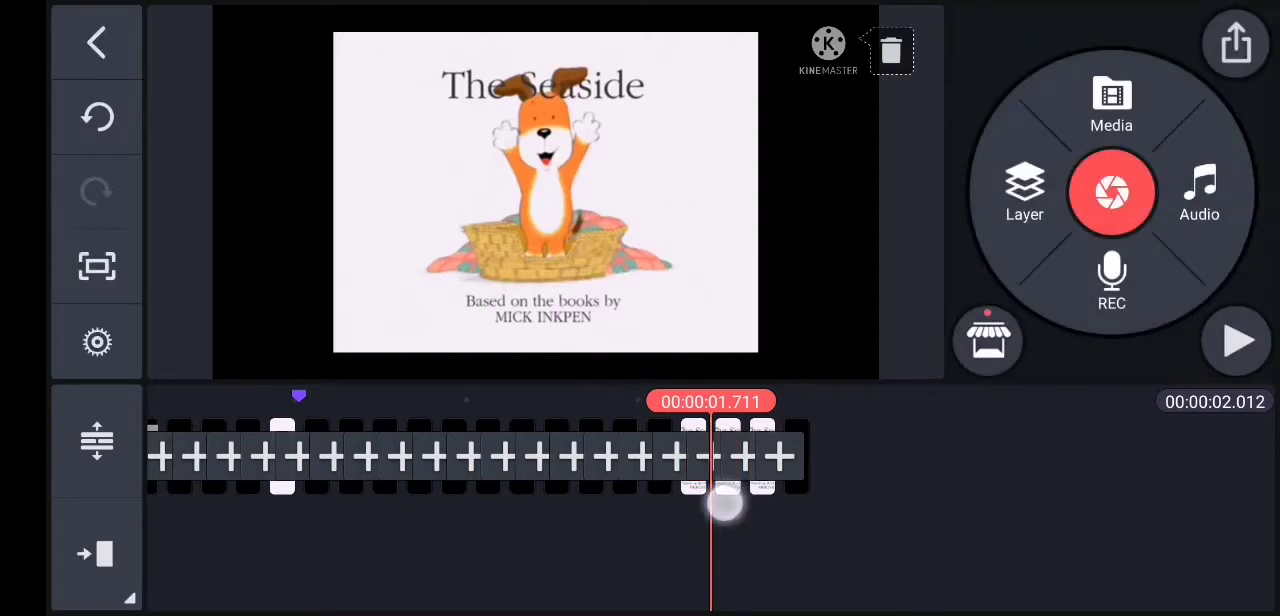
left_click(725, 505)
left_click(760, 432)
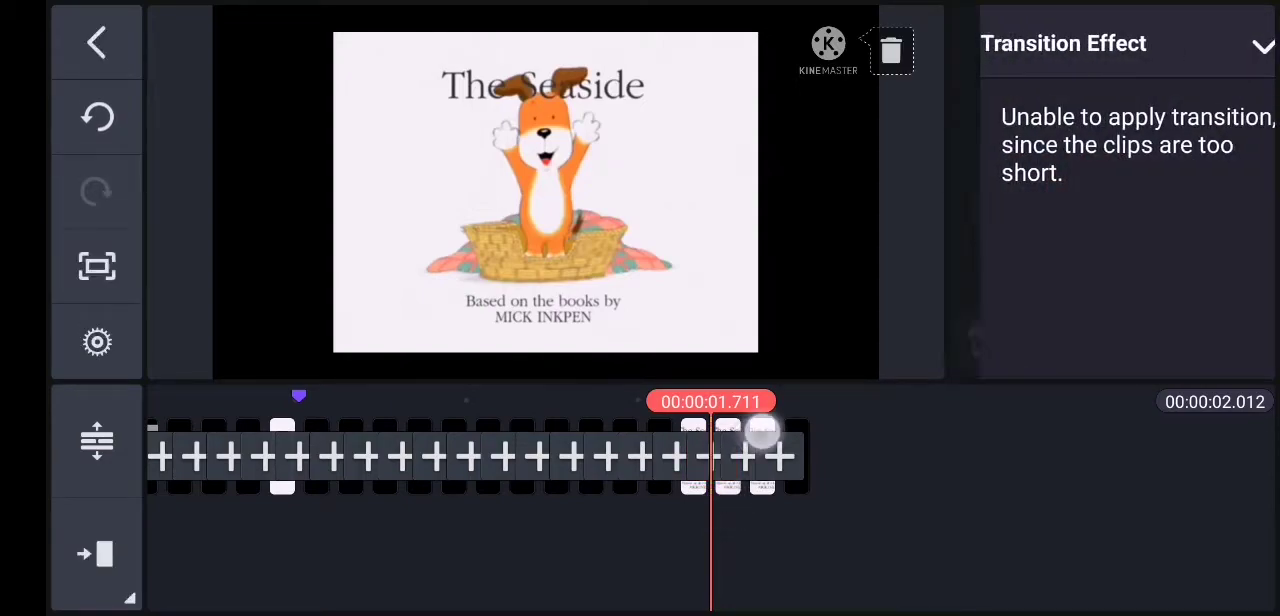
left_click(738, 462)
left_click(705, 495)
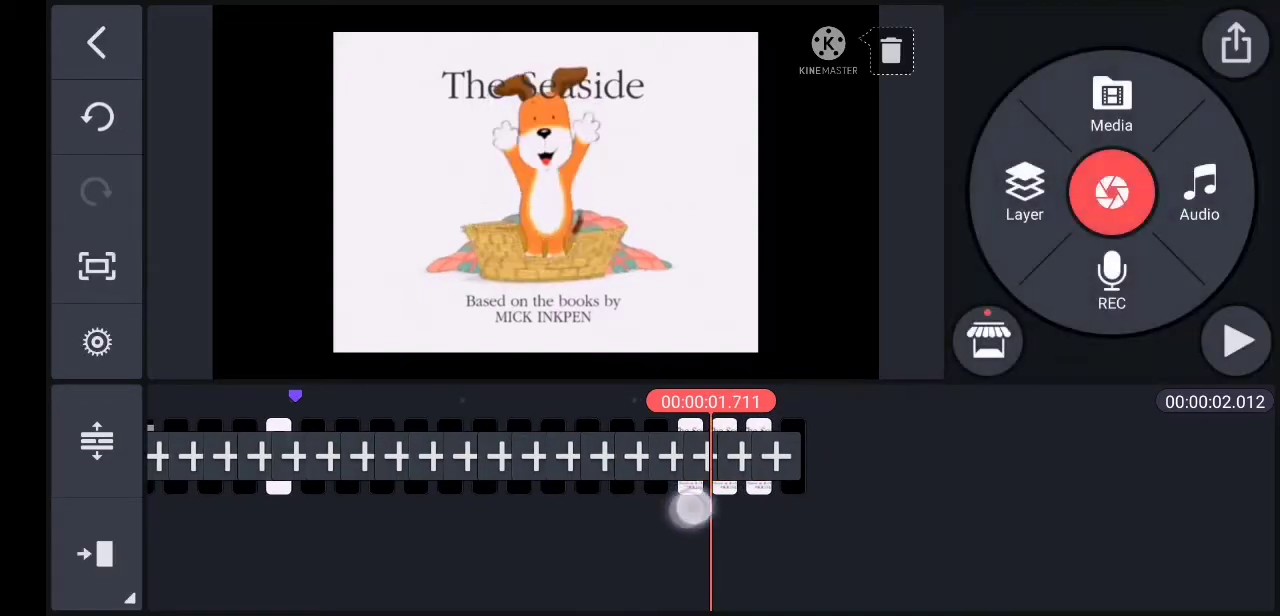
left_click_drag(743, 534, 577, 517)
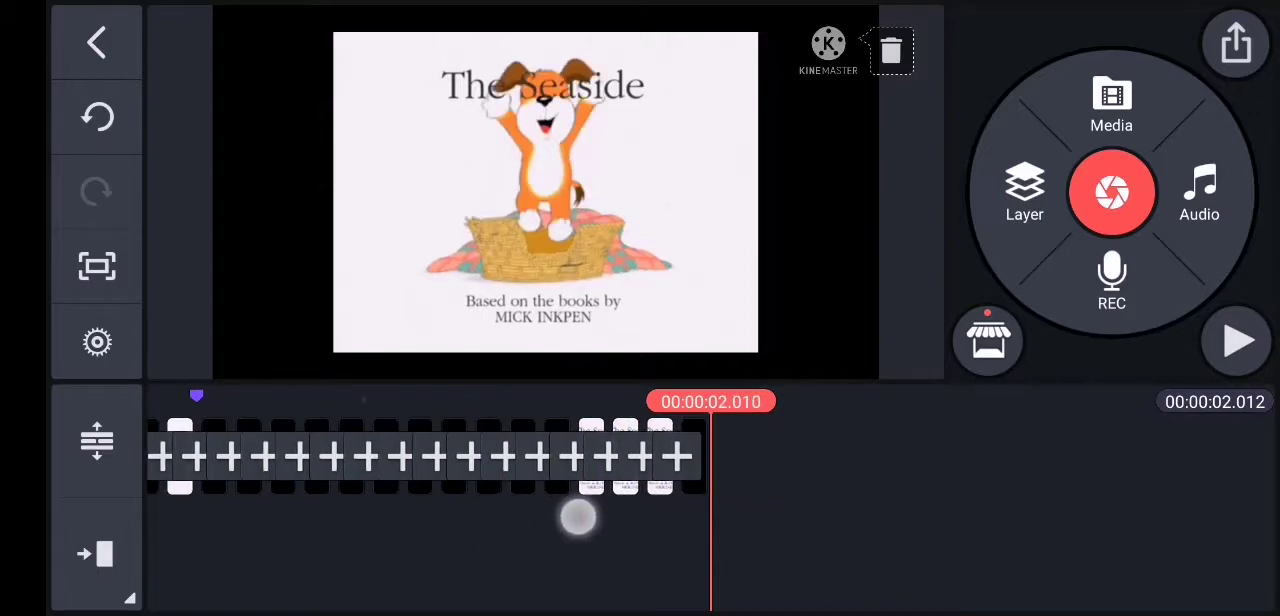
Add the Kipper clip from the Screenshots folder to the end of the project
left_click(1111, 105)
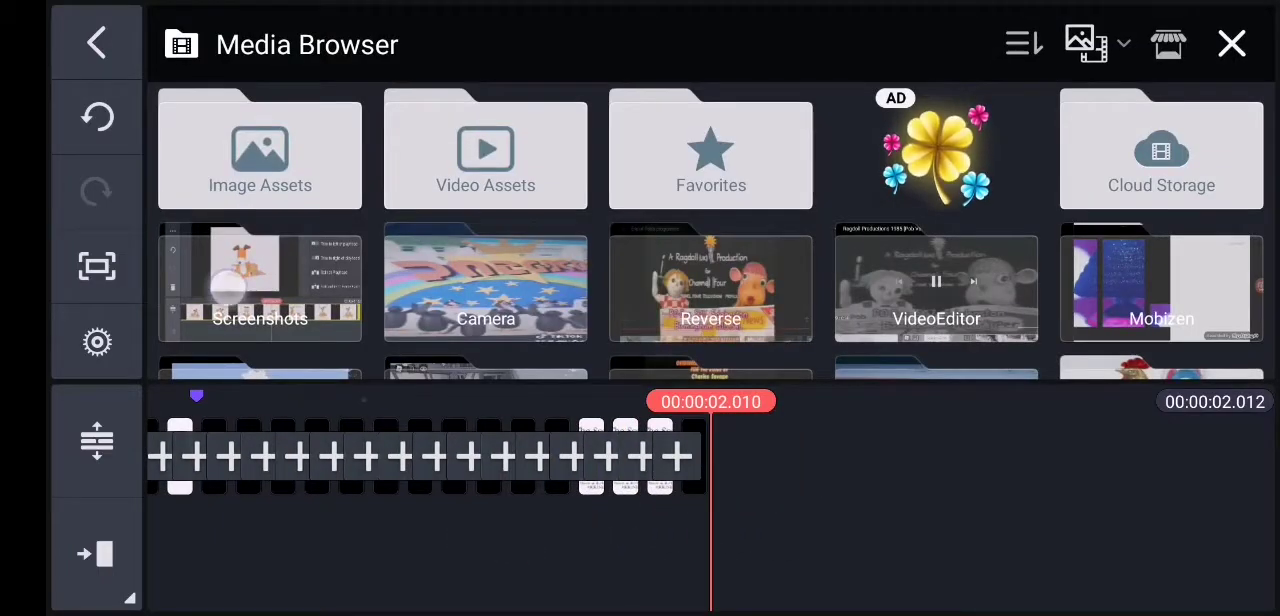
left_click(228, 288)
left_click(485, 150)
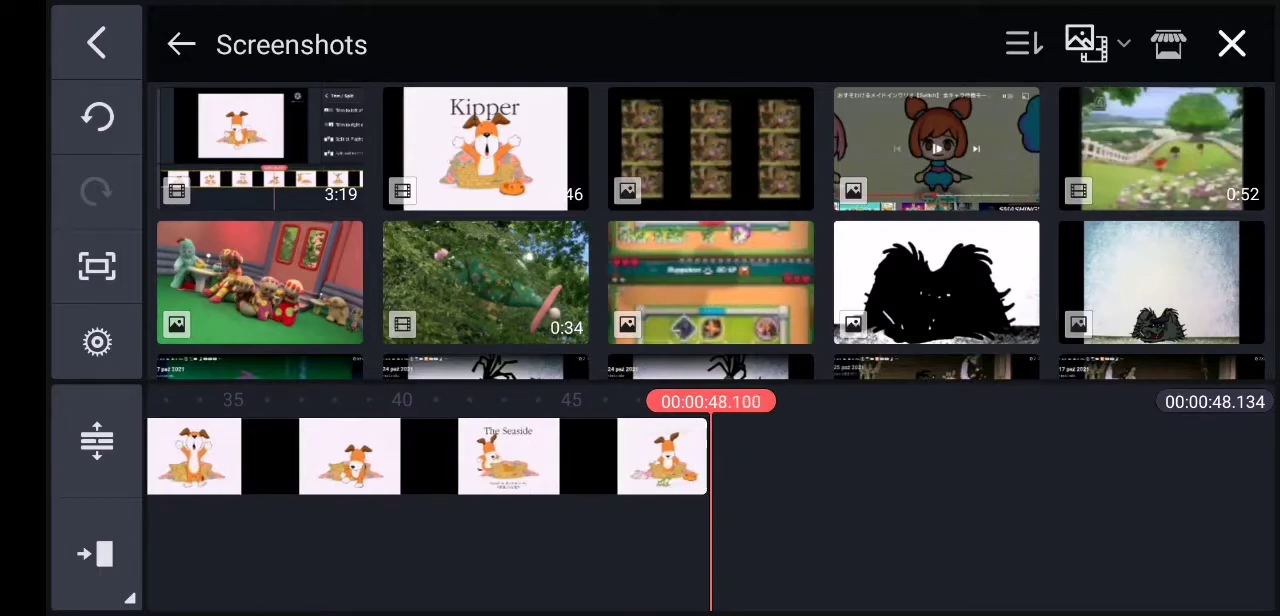
mouse_move(840, 508)
left_mouse_down()
mouse_move(1166, 526)
mouse_move(1031, 543)
mouse_move(1042, 547)
mouse_move(963, 514)
mouse_move(1007, 525)
left_mouse_up()
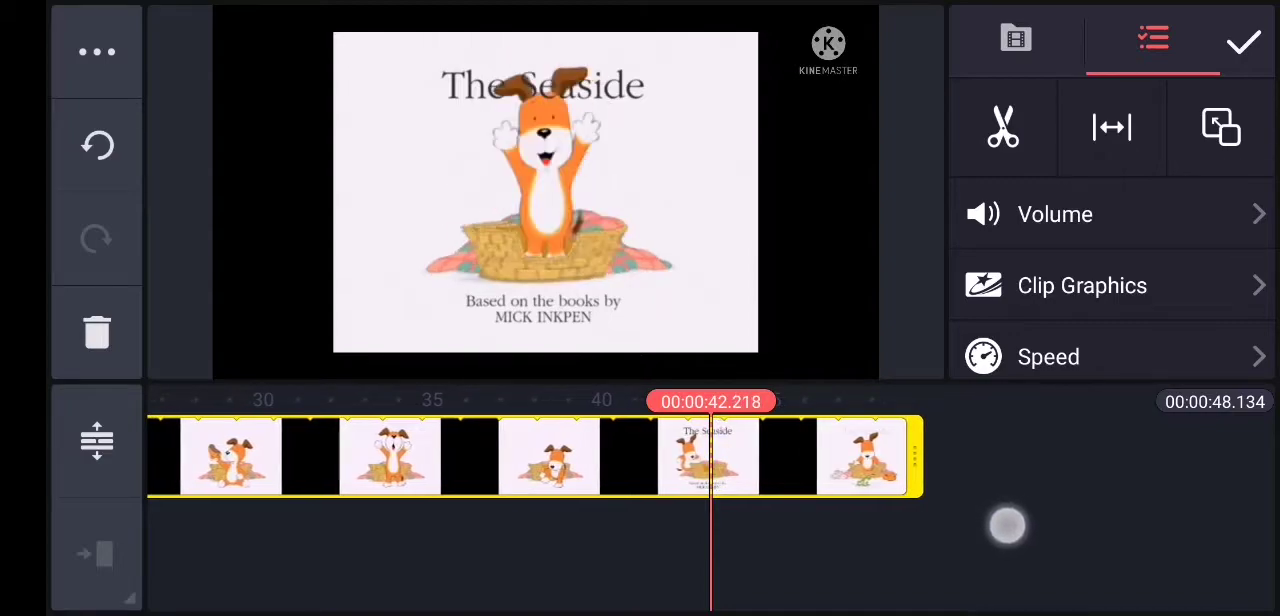
Trim the clip right of the playhead and shorten it to a sliver, reaching 2.112 seconds
left_click(1003, 127)
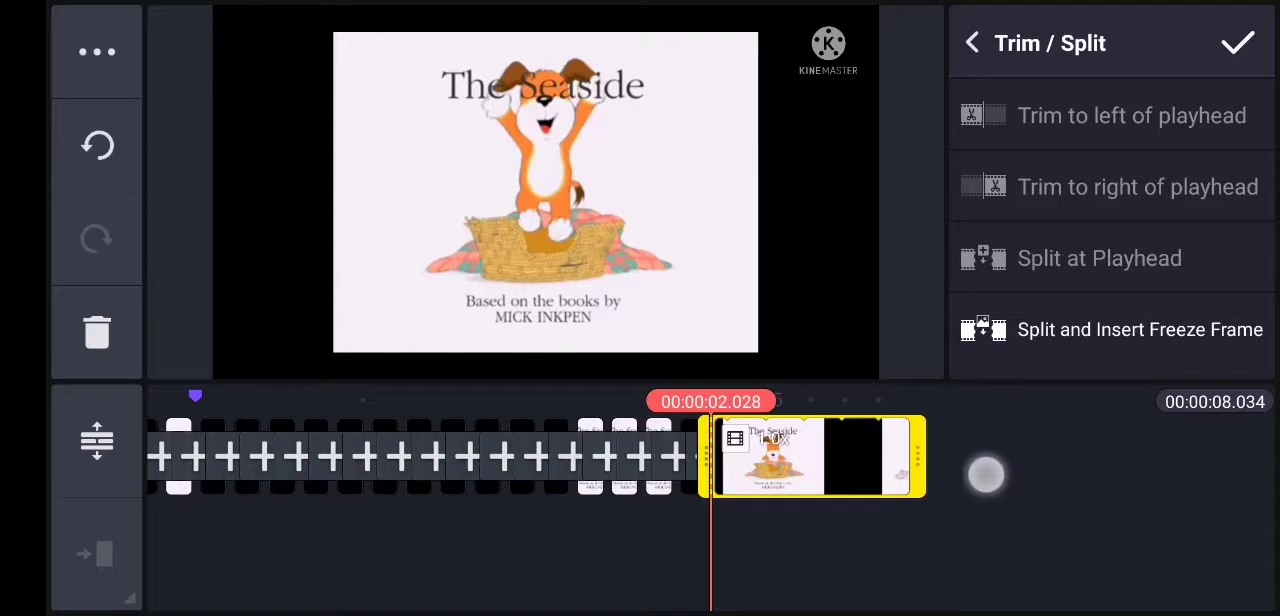
mouse_move(977, 477)
left_mouse_down()
mouse_move(989, 519)
mouse_move(1010, 522)
left_mouse_up()
left_click(1180, 194)
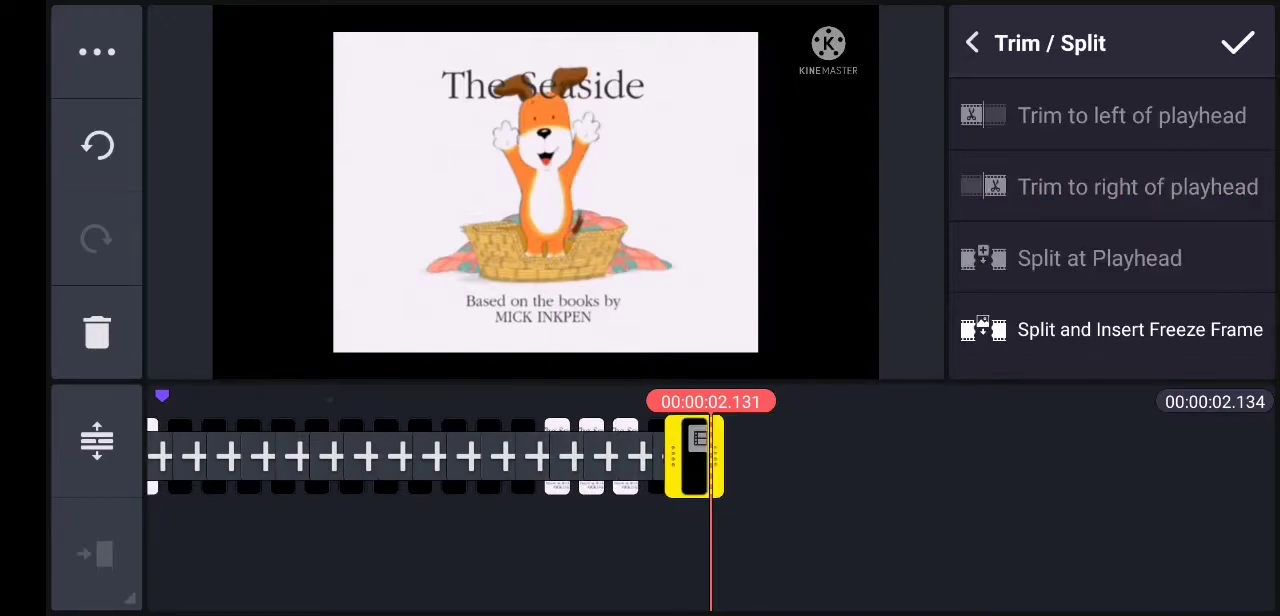
left_click_drag(708, 508, 651, 563)
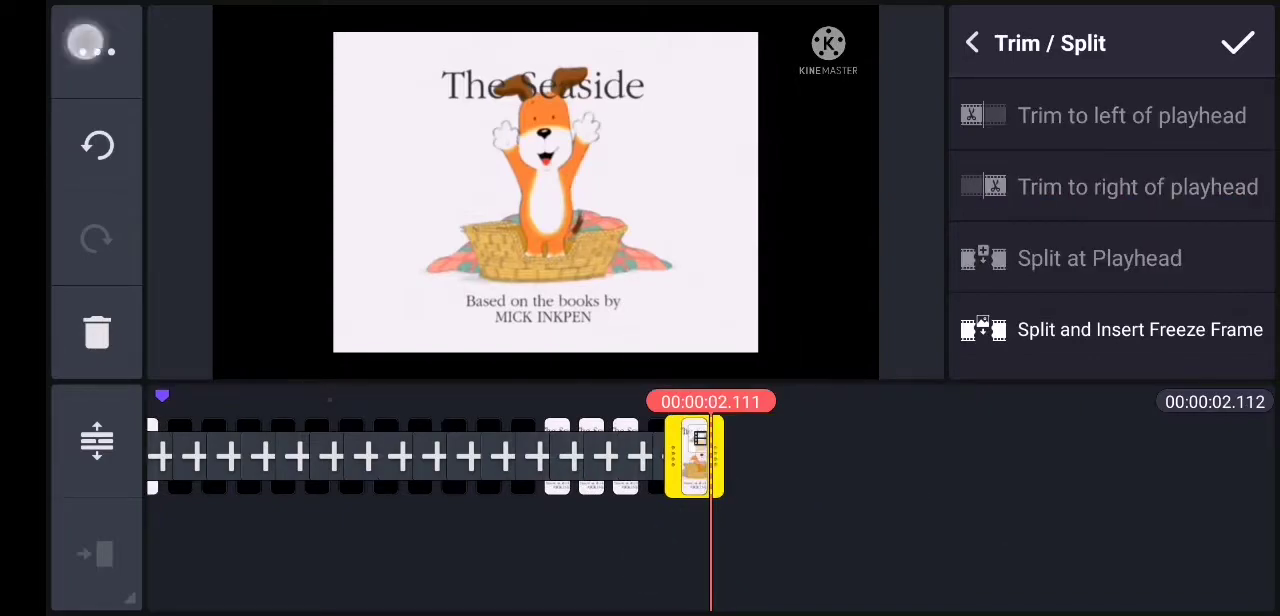
left_click(97, 51)
Finish trimming the Seaside sliver and deselect it
left_click(911, 508)
left_click(686, 580)
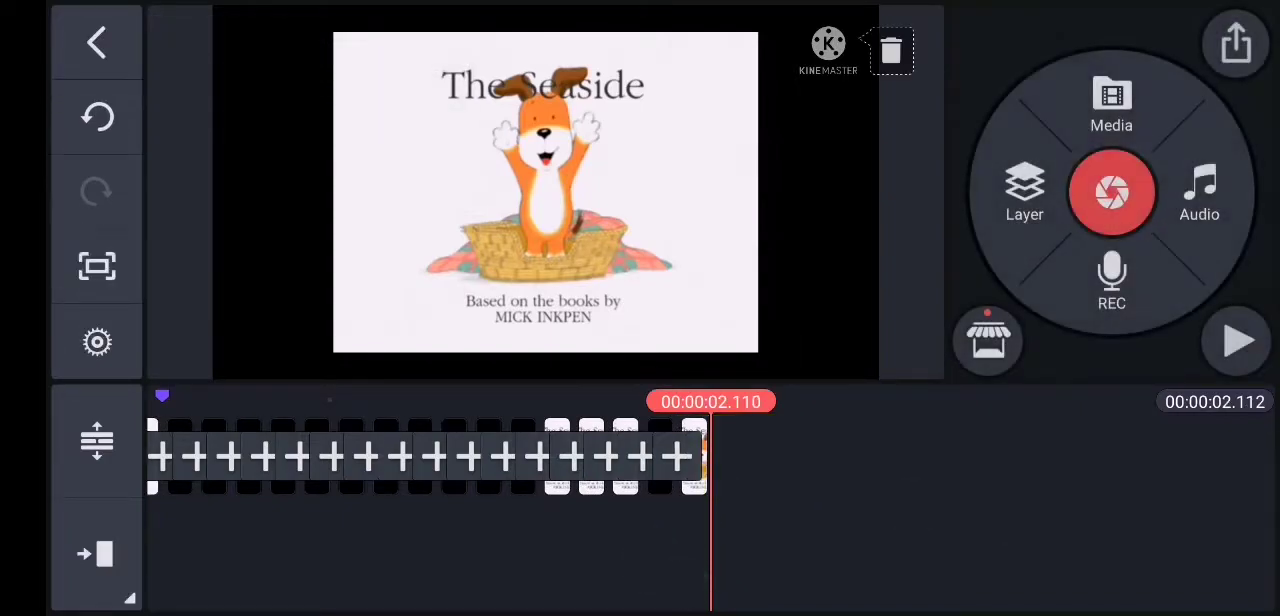
left_click(686, 460)
left_click_drag(901, 561, 849, 522)
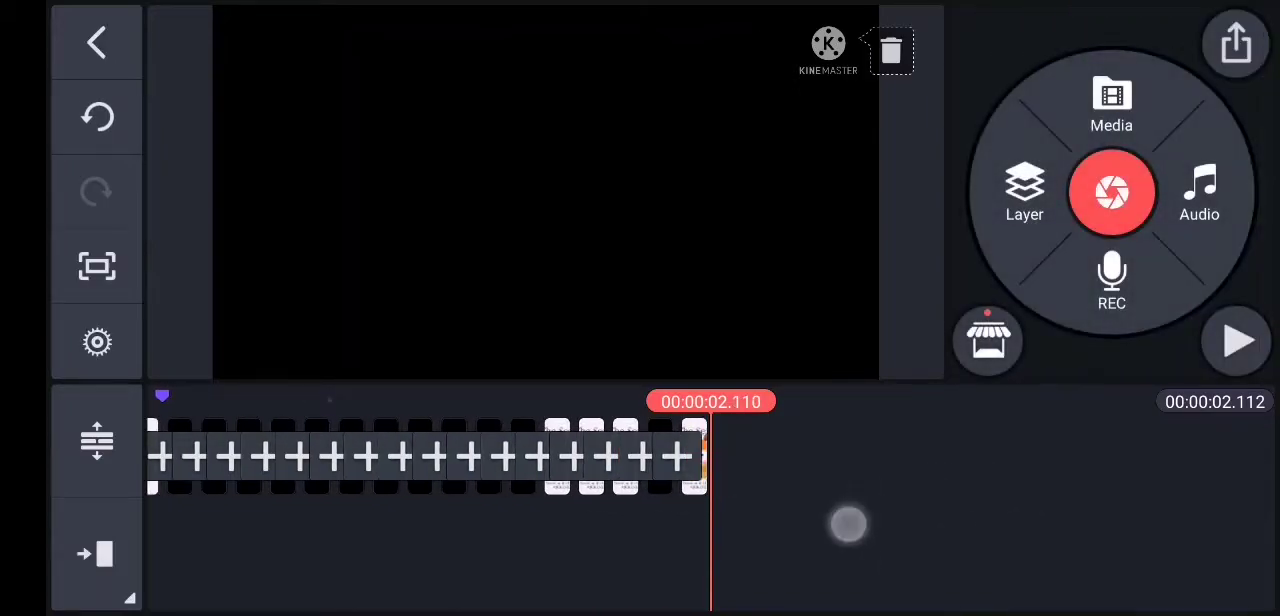
Add a solid black image clip trimmed to 0.1 seconds, extending the sequence to 2.212 seconds
left_click(1111, 105)
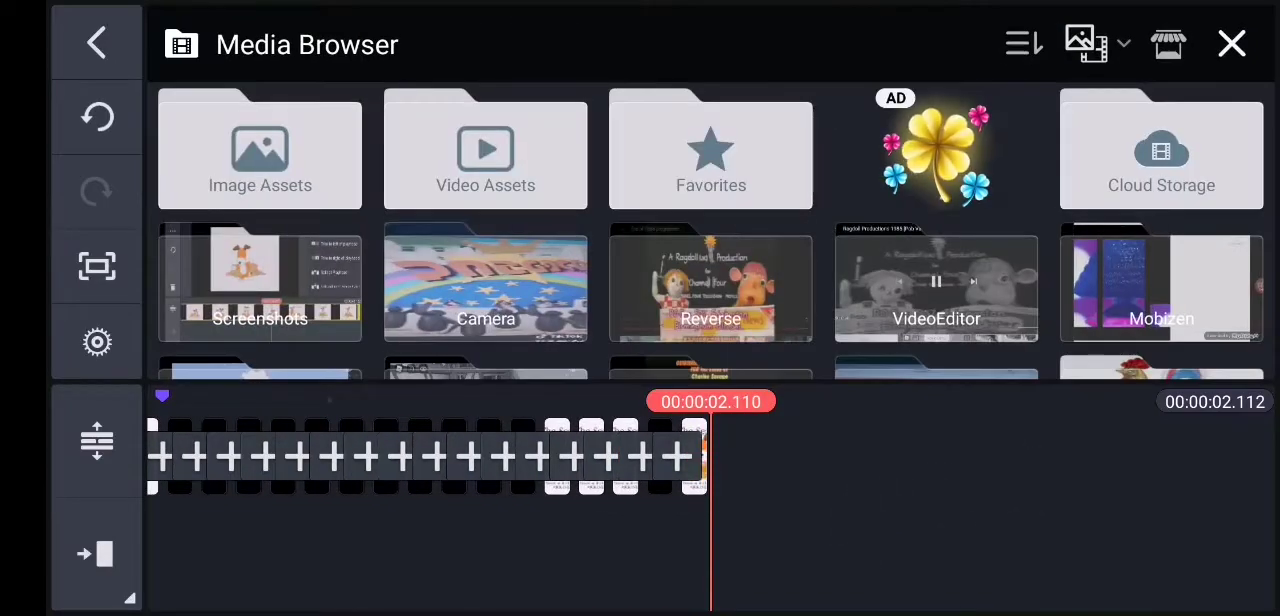
left_click(263, 290)
left_click(181, 44)
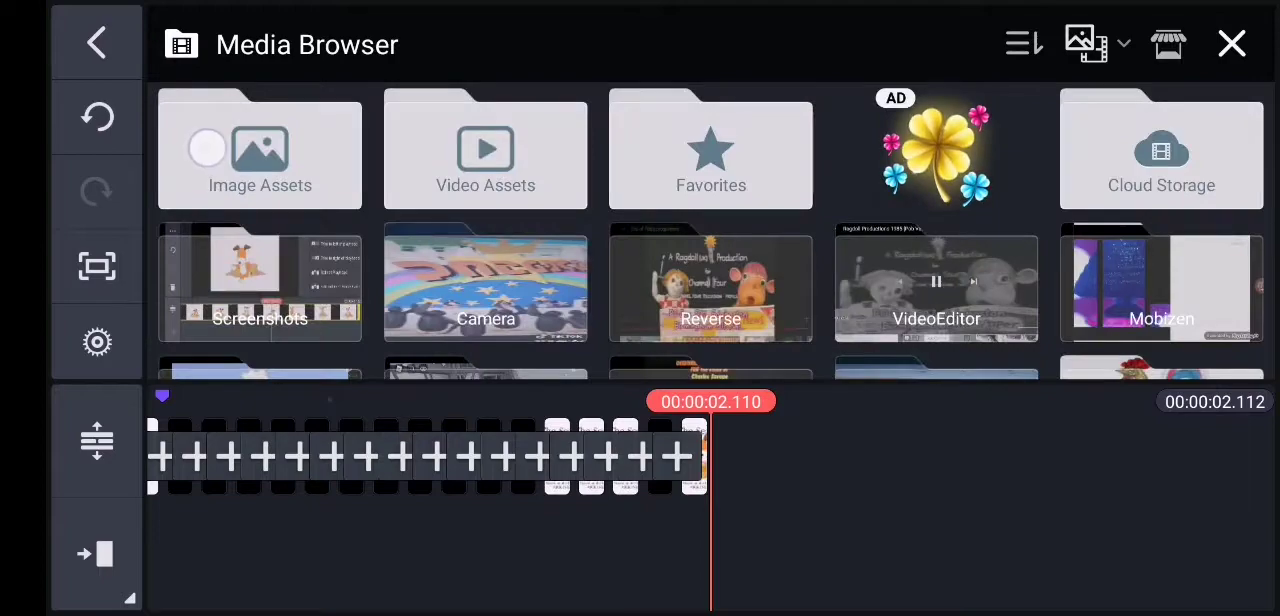
left_click(257, 137)
left_click(655, 468)
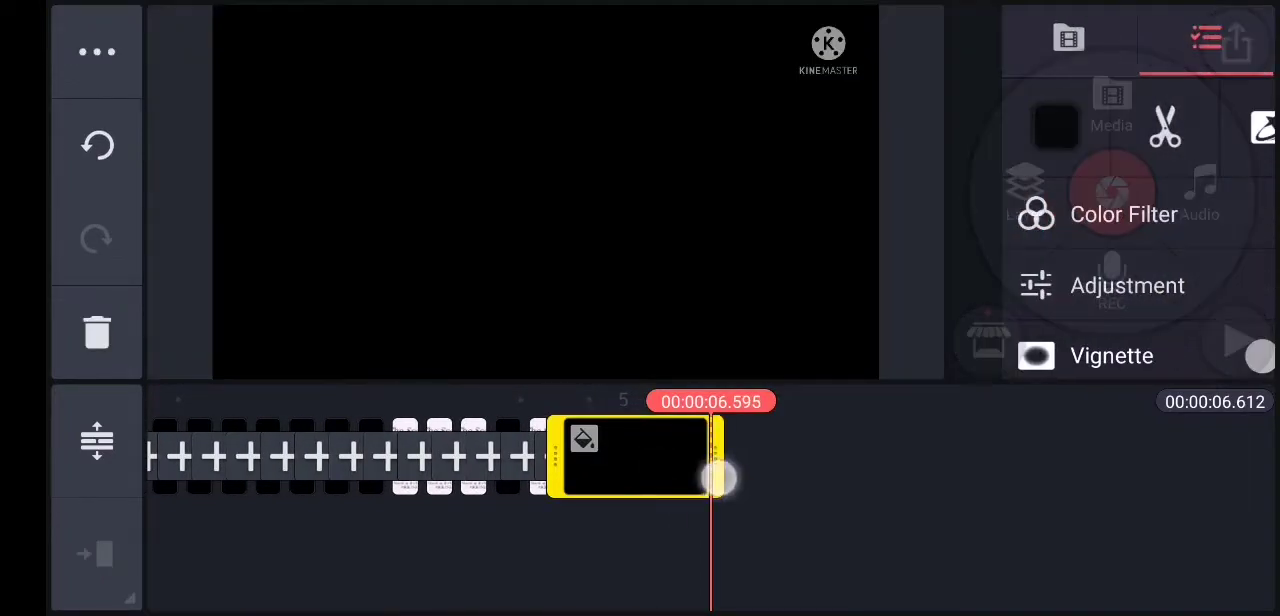
left_click_drag(714, 476, 545, 588)
left_click_drag(664, 497, 664, 497)
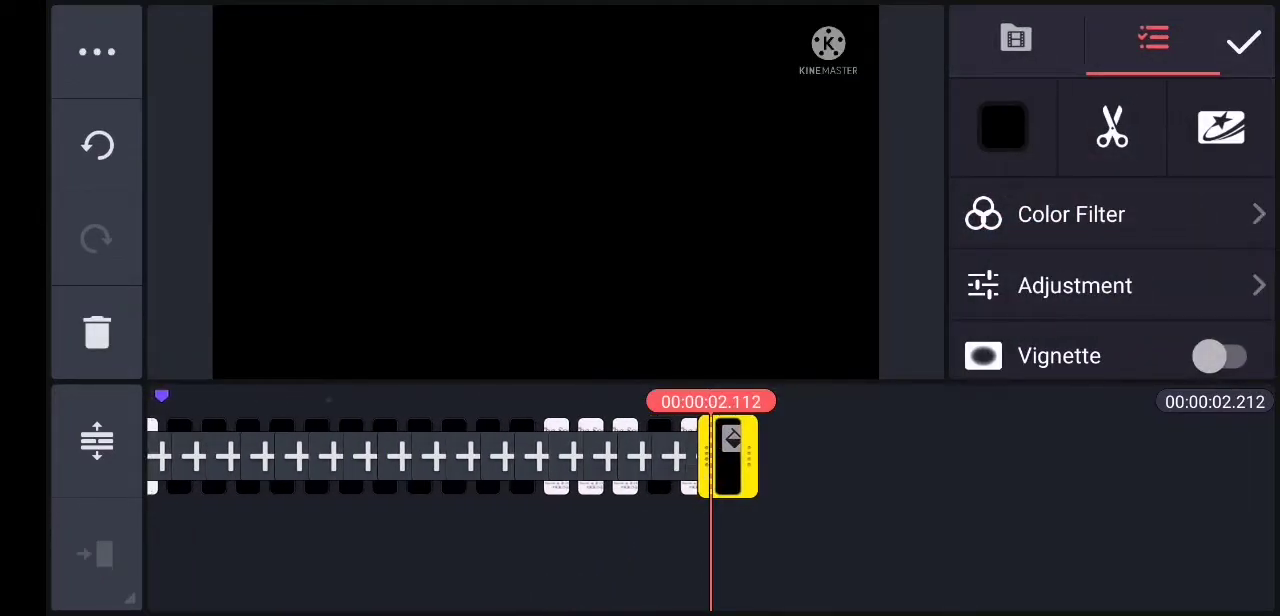
left_click(716, 590)
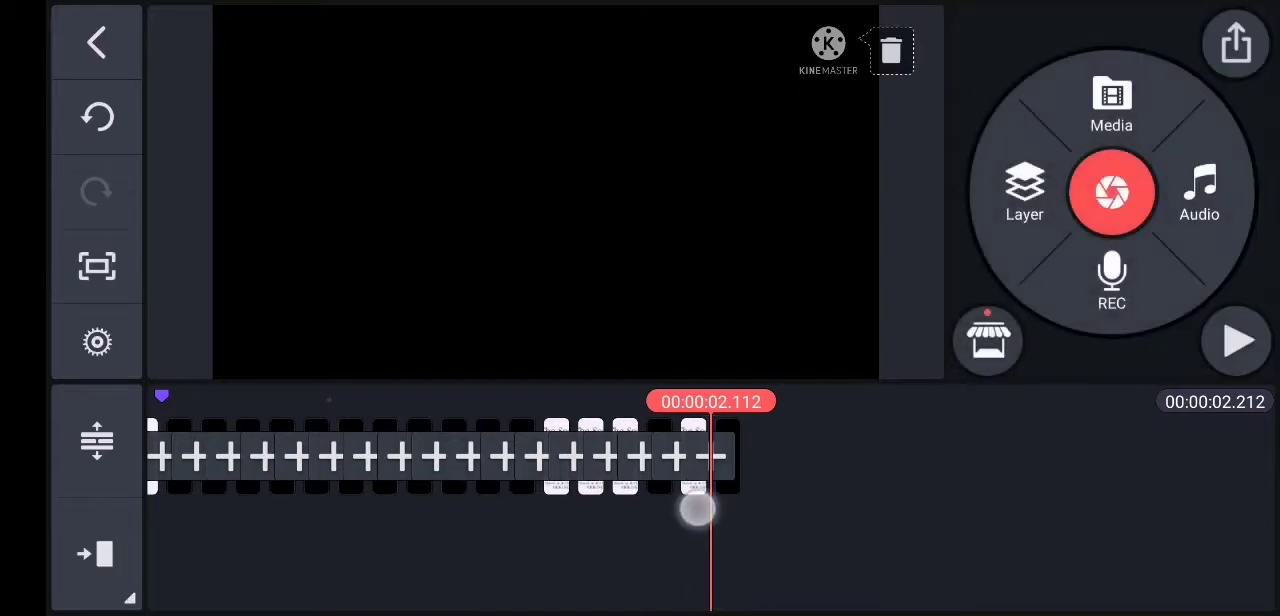
Add the full Kipper 'The Seaside' video after the black frame, making the project 48.334 seconds
left_click(703, 488)
left_click(736, 540)
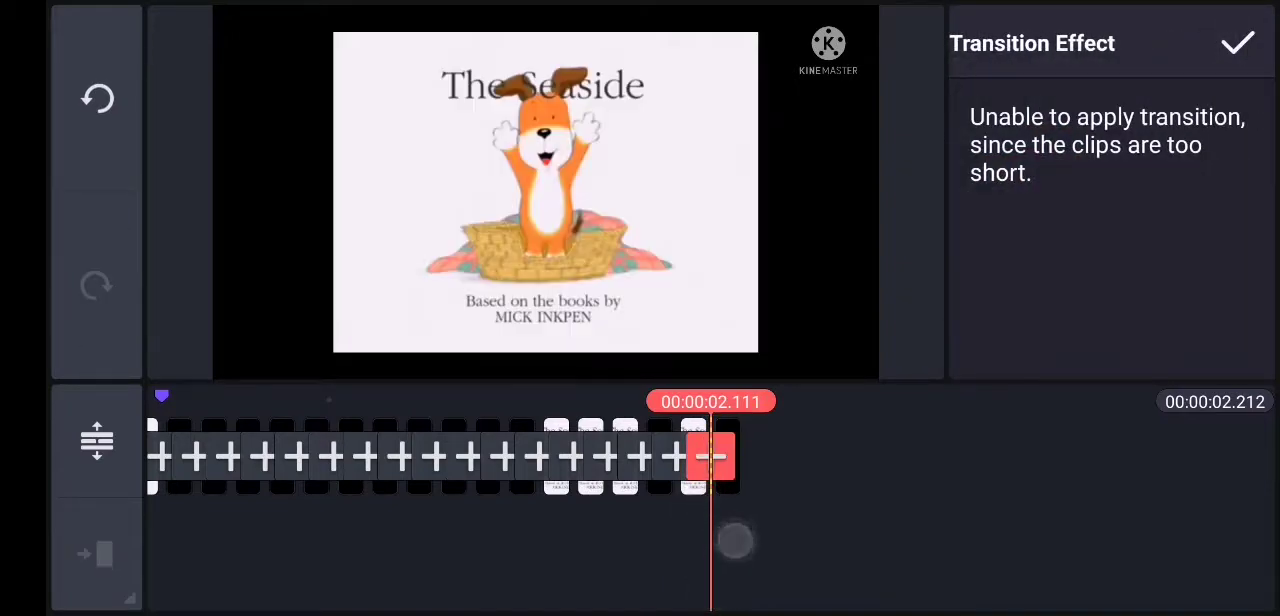
left_click(1236, 43)
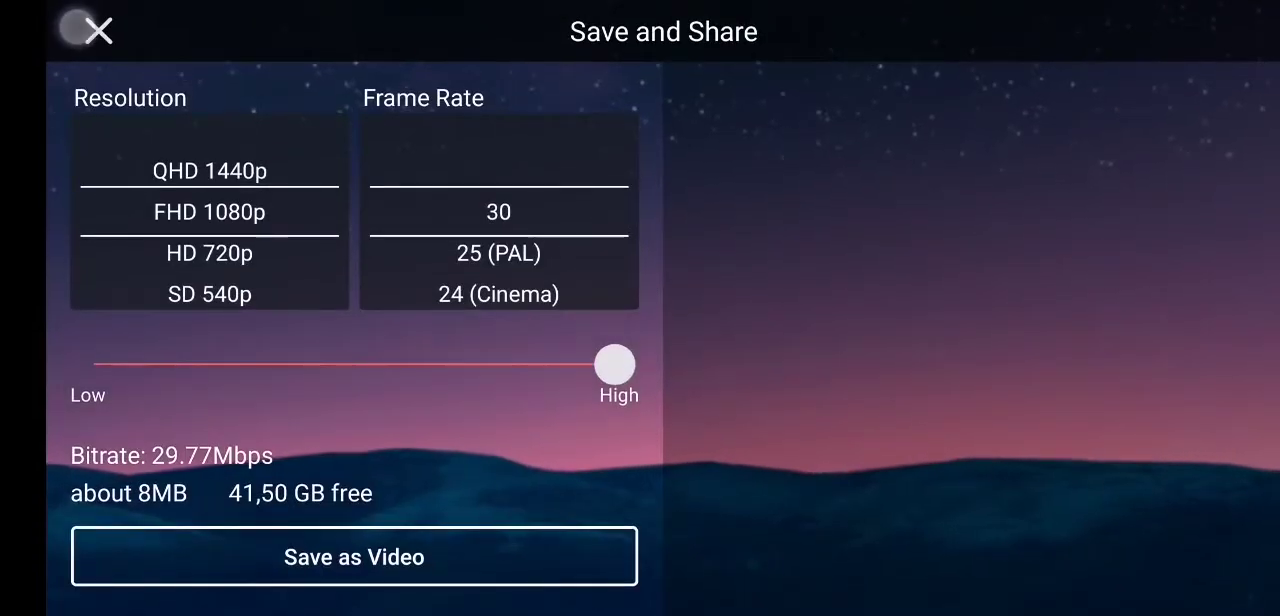
left_click(76, 28)
left_click(803, 509)
left_click(1120, 92)
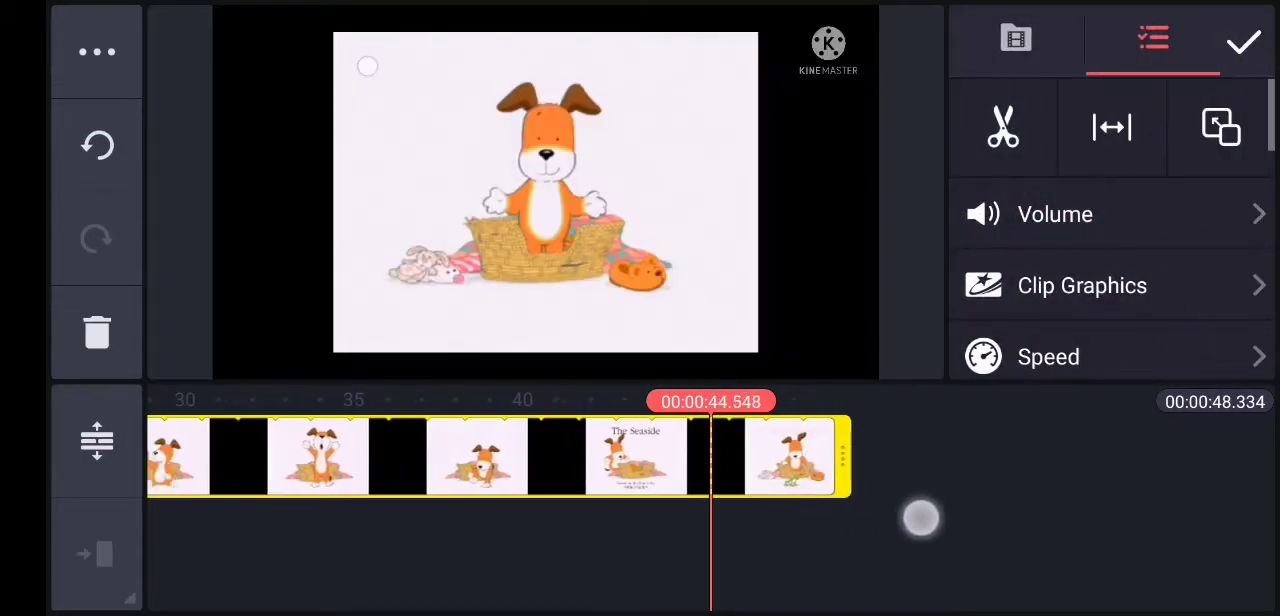
left_click_drag(920, 517, 983, 546)
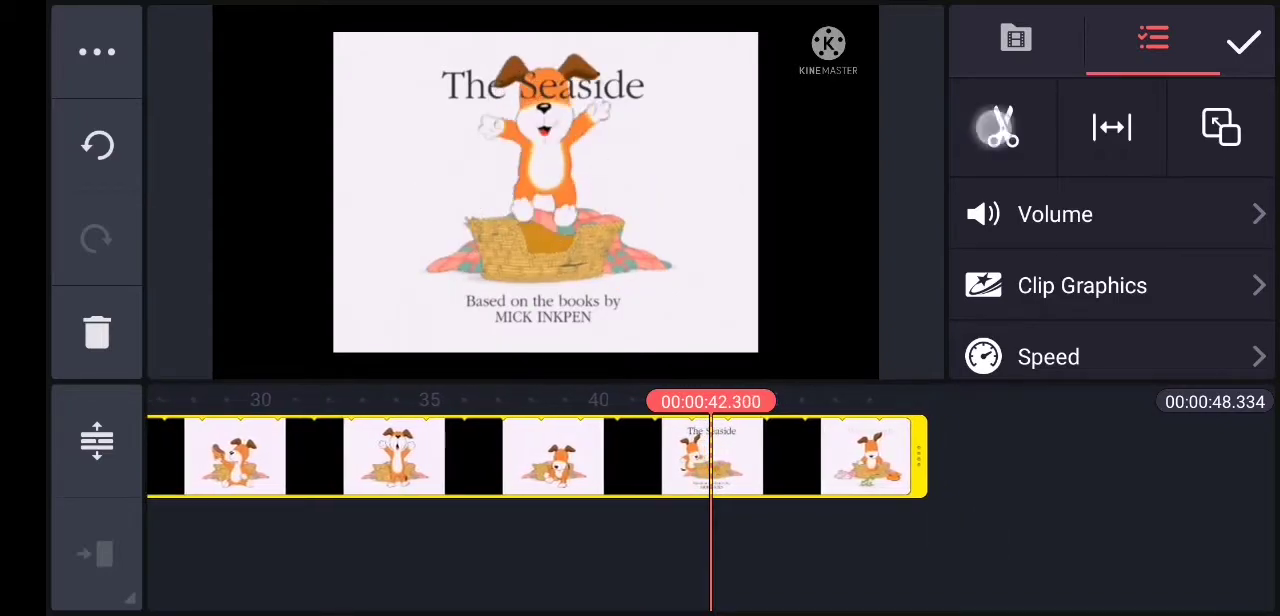
Trim the new Kipper clip on both sides of the playhead down to a tiny piece
left_click(997, 127)
left_click(1140, 329)
mouse_move(994, 523)
left_mouse_down()
mouse_move(982, 524)
mouse_move(1000, 525)
left_mouse_up()
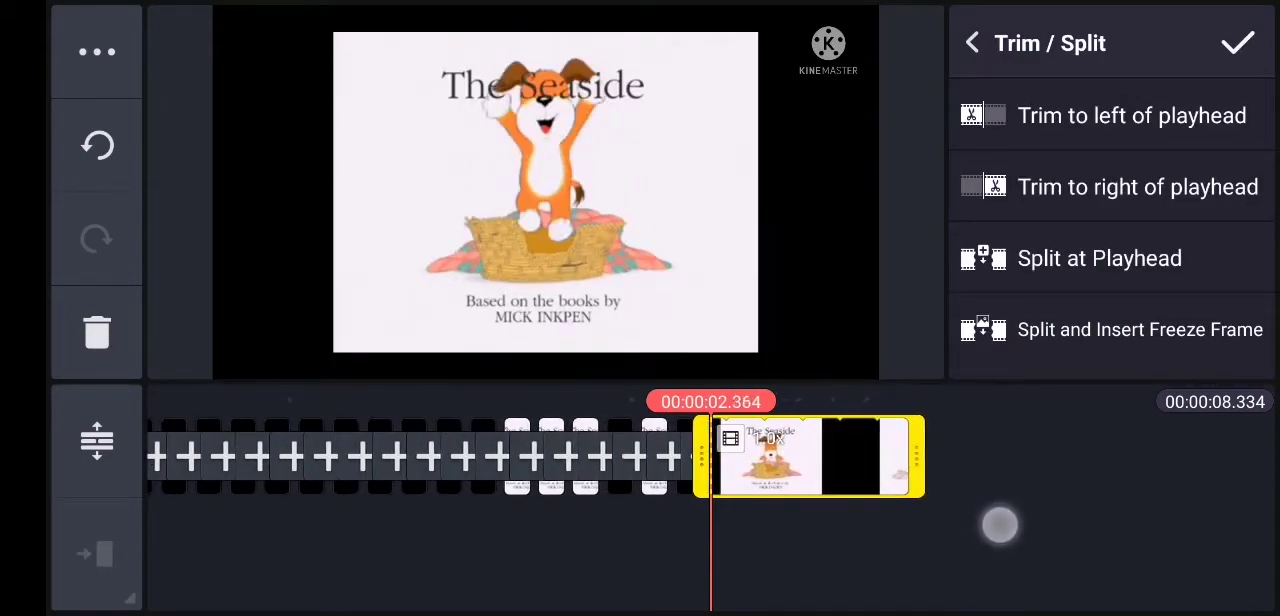
left_click(1212, 196)
left_click_drag(712, 485, 638, 552)
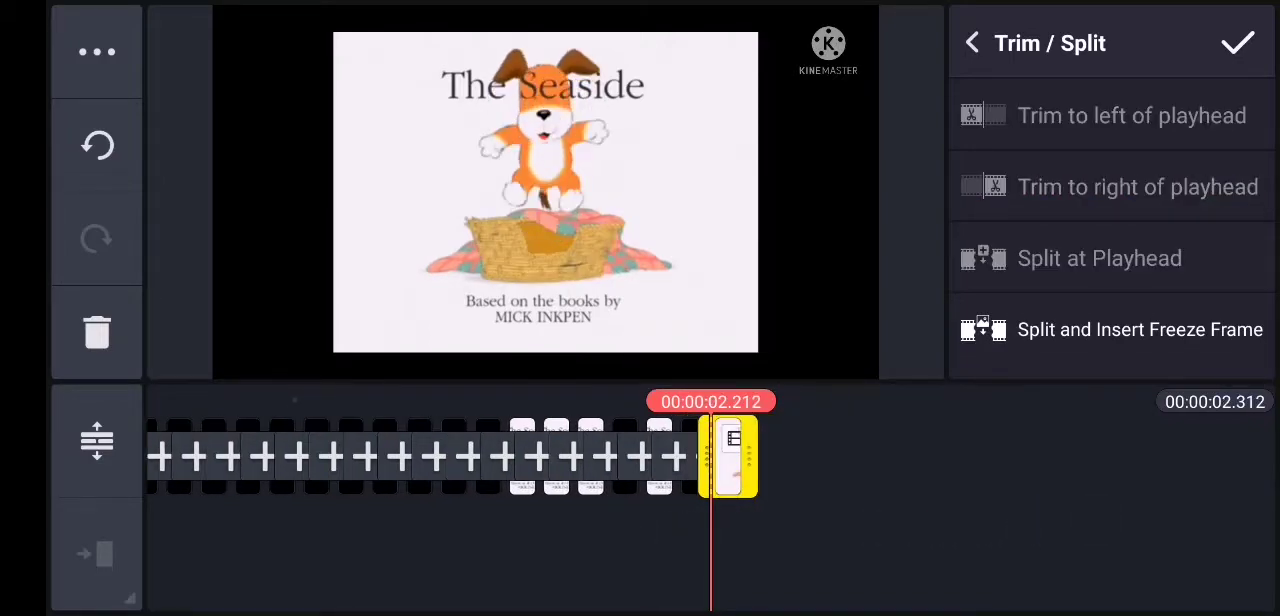
Add two copies of the tiny piece, bringing the stutter sequence to 2.512 seconds
left_click(97, 51)
left_click(300, 37)
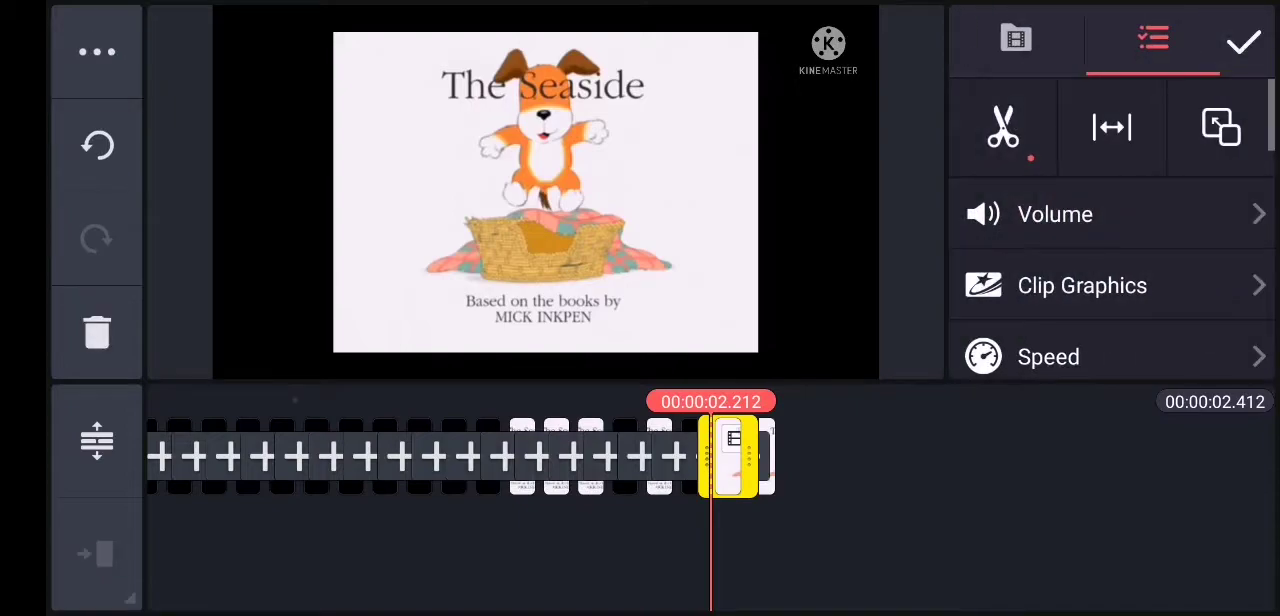
left_click(97, 51)
left_click(300, 37)
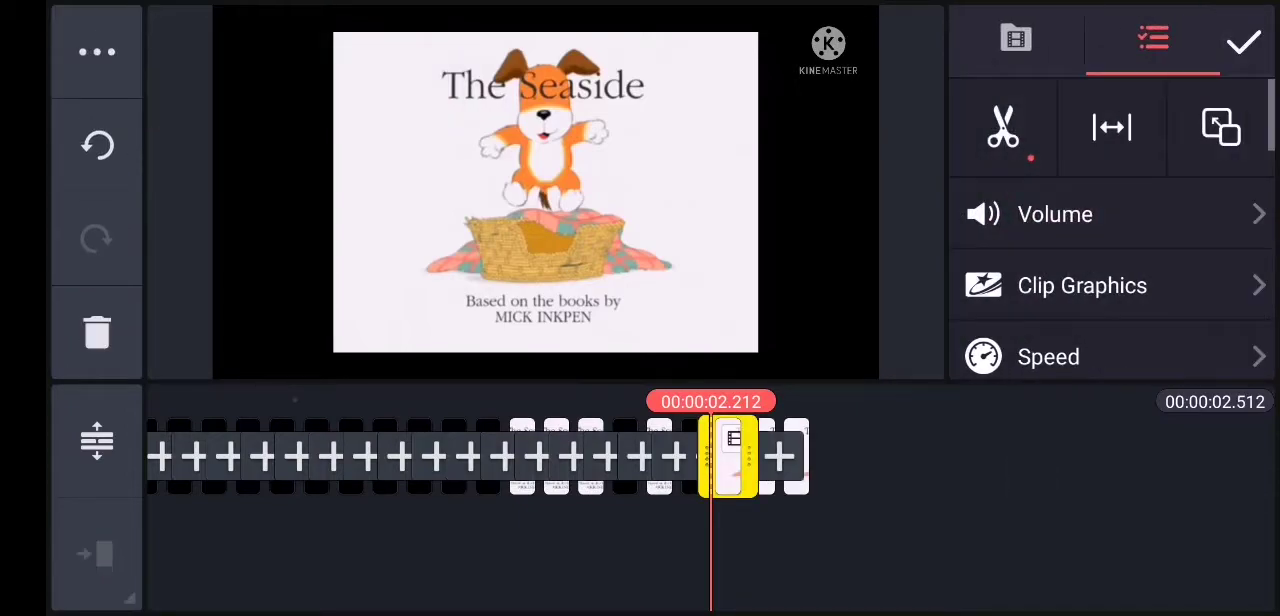
left_click(1244, 42)
left_click_drag(1200, 471, 1214, 486)
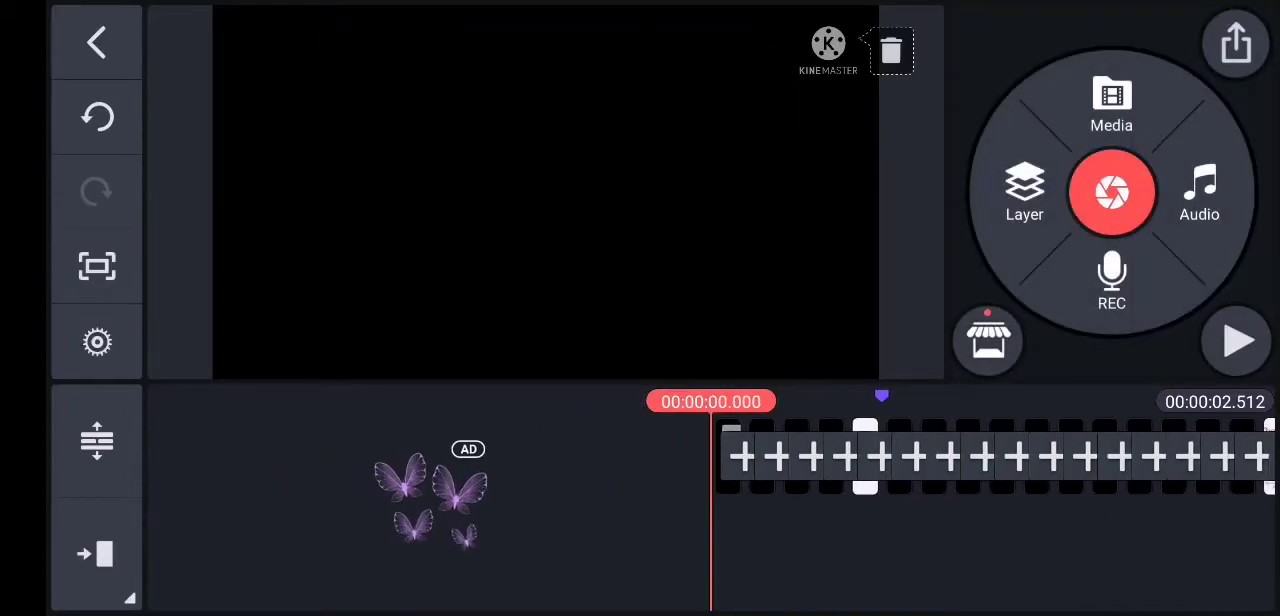
left_click(1238, 341)
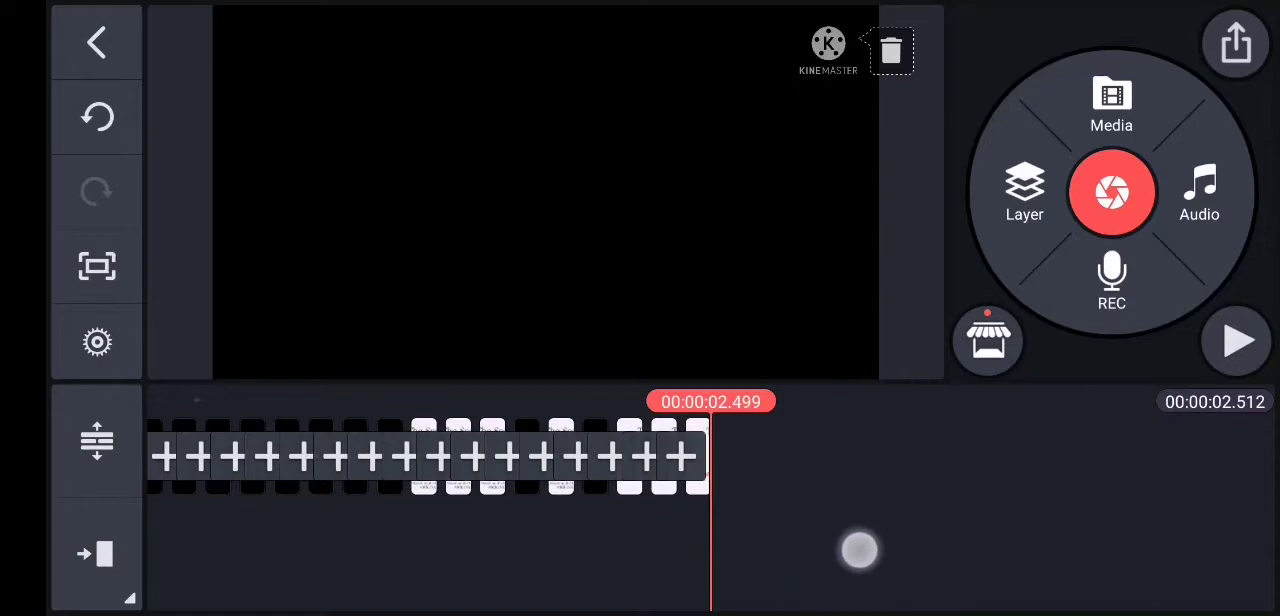
mouse_move(860, 550)
left_mouse_down()
mouse_move(1062, 527)
mouse_move(894, 563)
left_mouse_up()
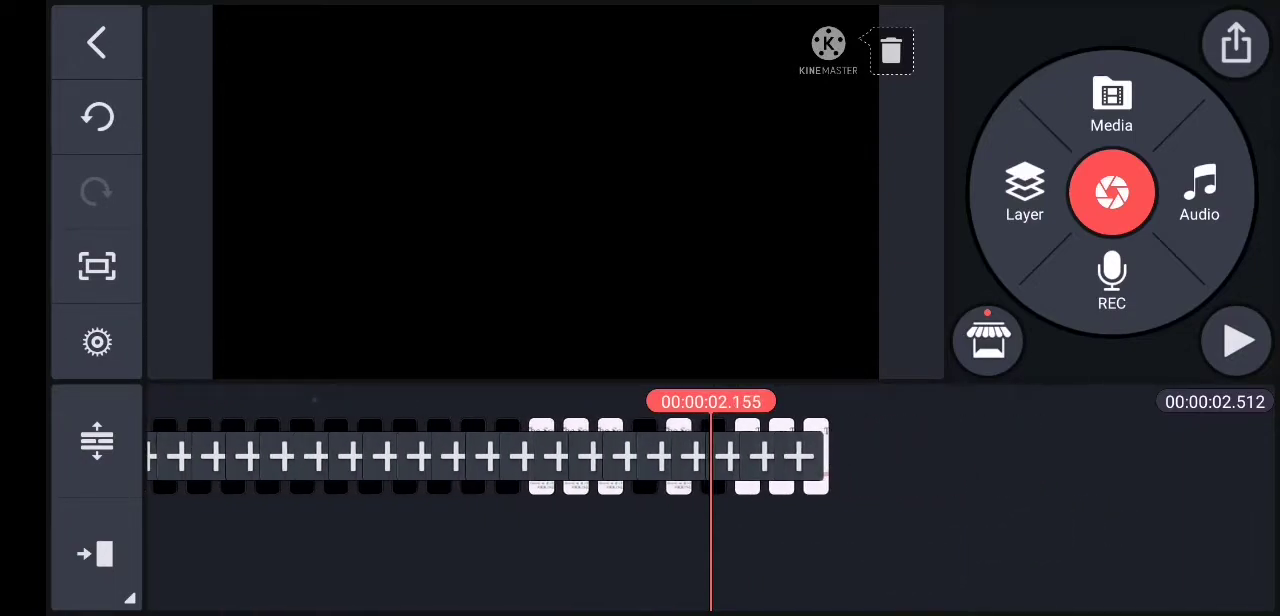
Add a solid black image clip at the sequence end, trimmed to a brief flash
left_click_drag(873, 521, 778, 548)
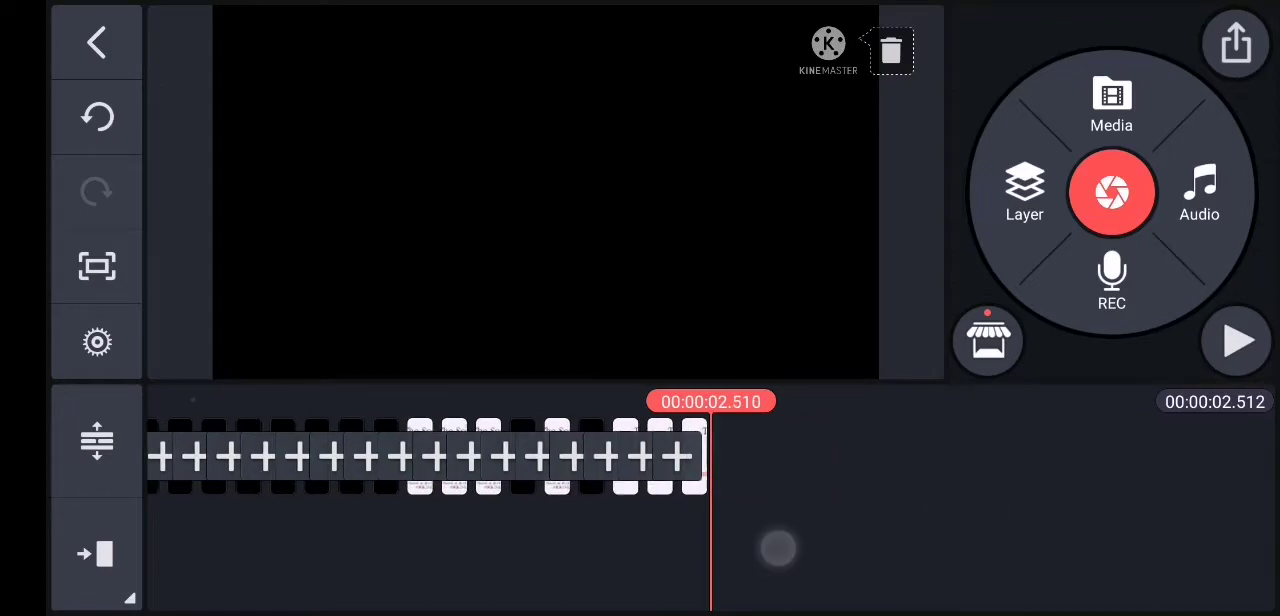
left_click(1153, 92)
left_click(230, 165)
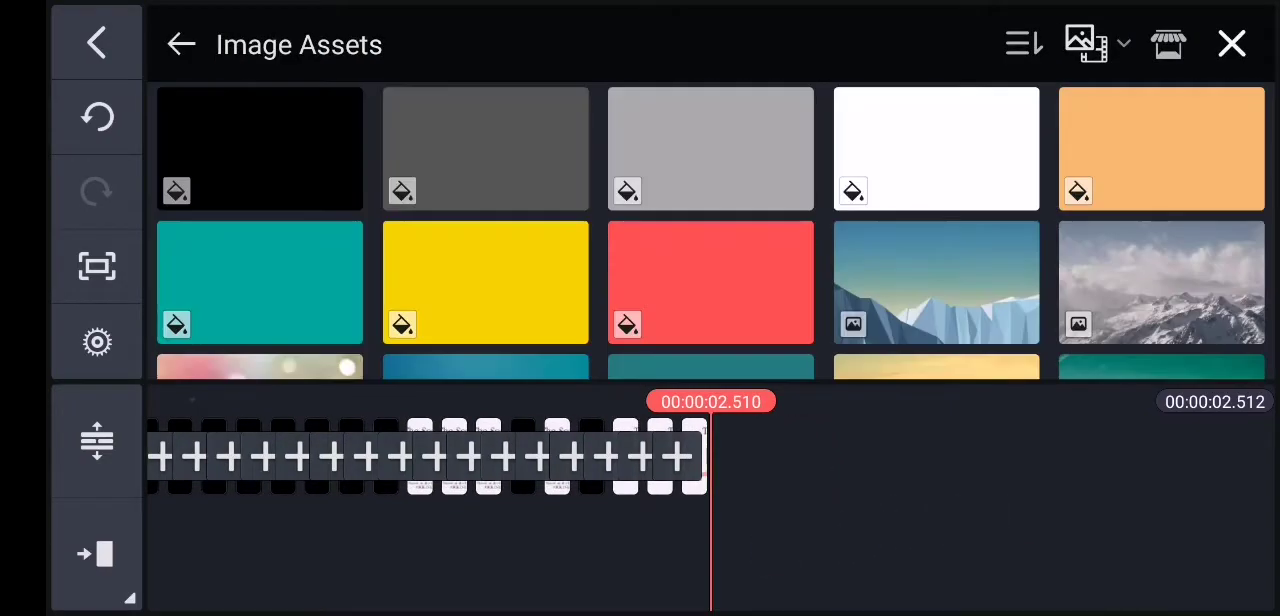
left_click(238, 125)
left_click(691, 468)
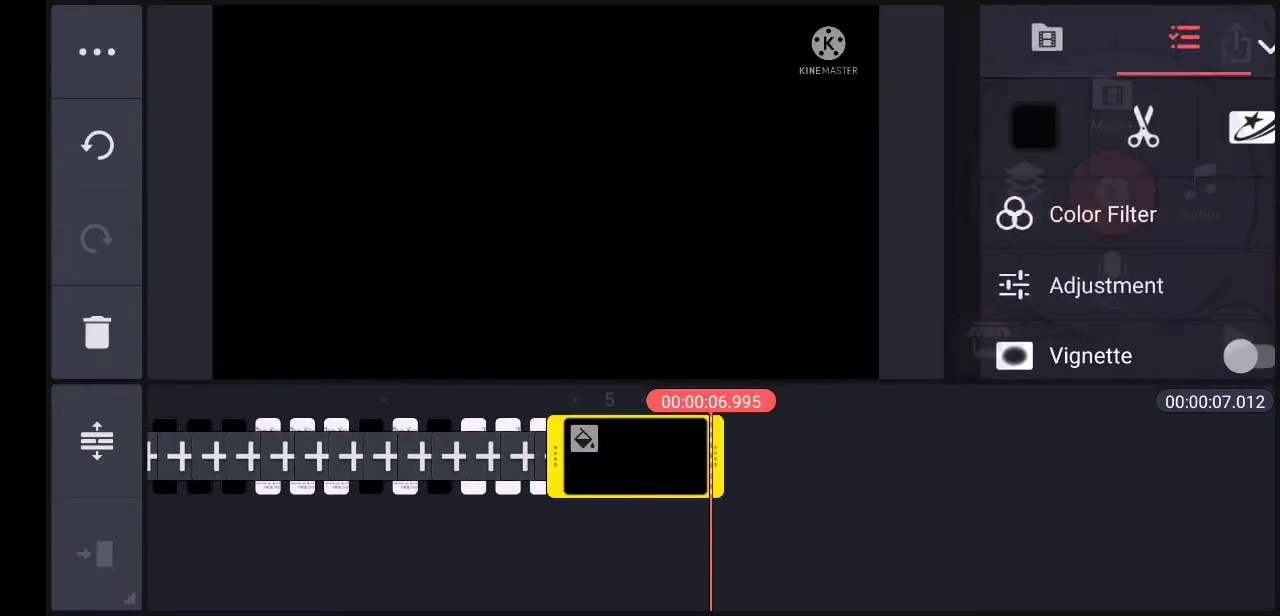
mouse_move(714, 470)
left_mouse_down()
mouse_move(611, 574)
mouse_move(553, 586)
left_mouse_up()
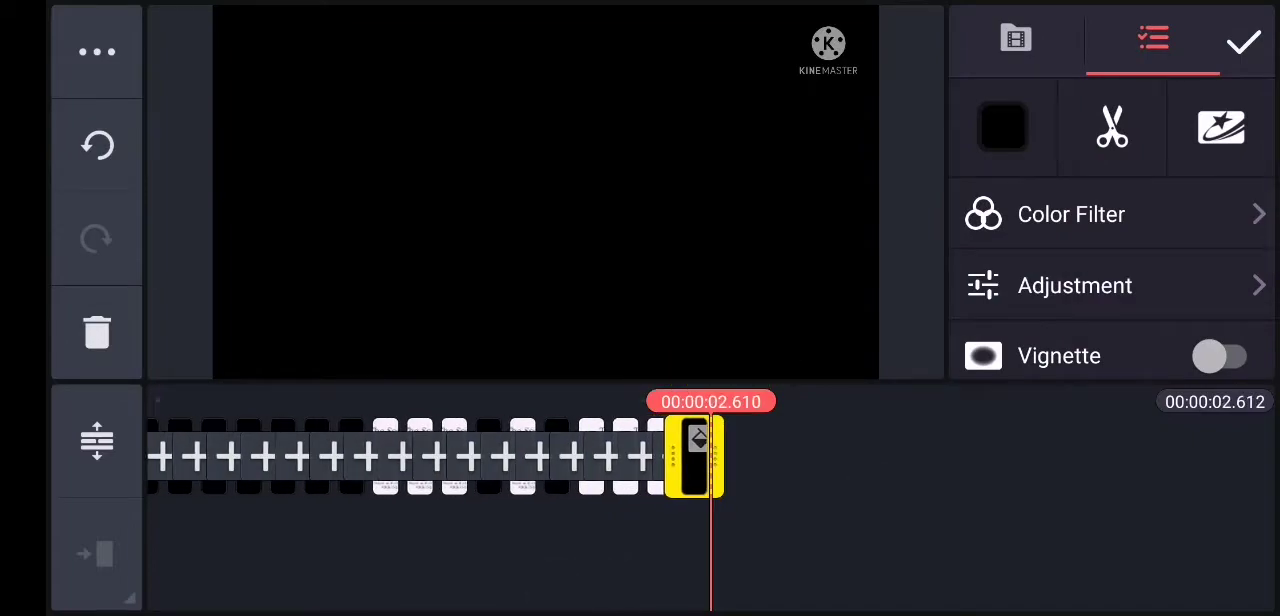
Check the export settings and layer options, then go back to the media folder list
left_click(1244, 42)
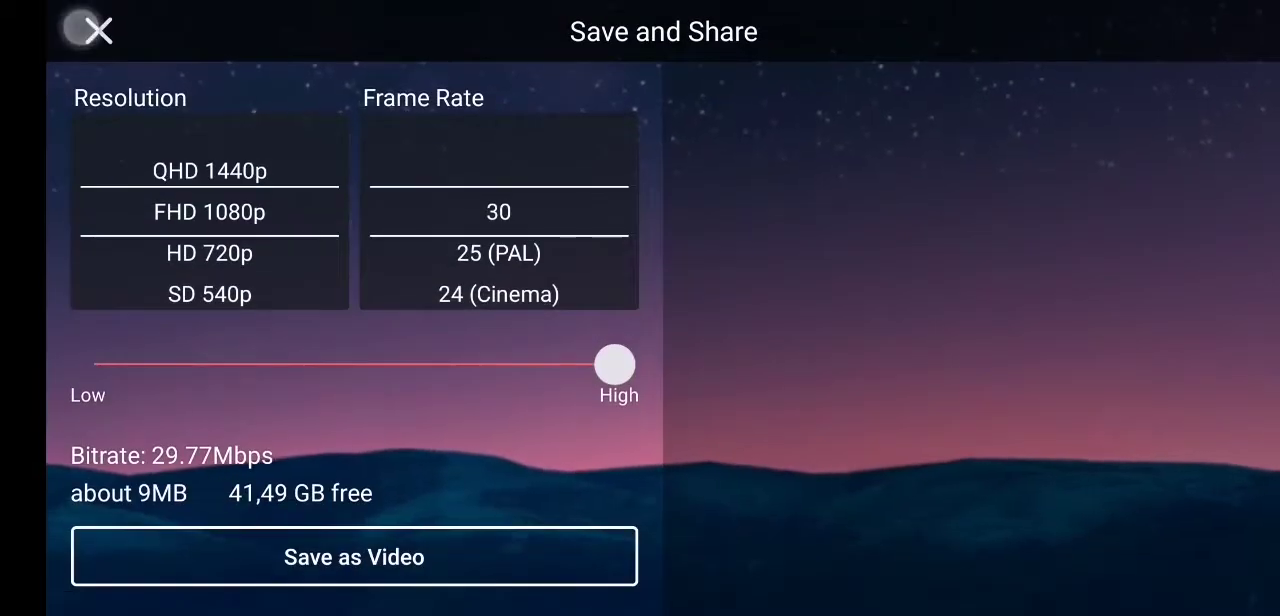
left_click(78, 28)
left_click(1024, 190)
left_click(1154, 91)
left_click(1100, 107)
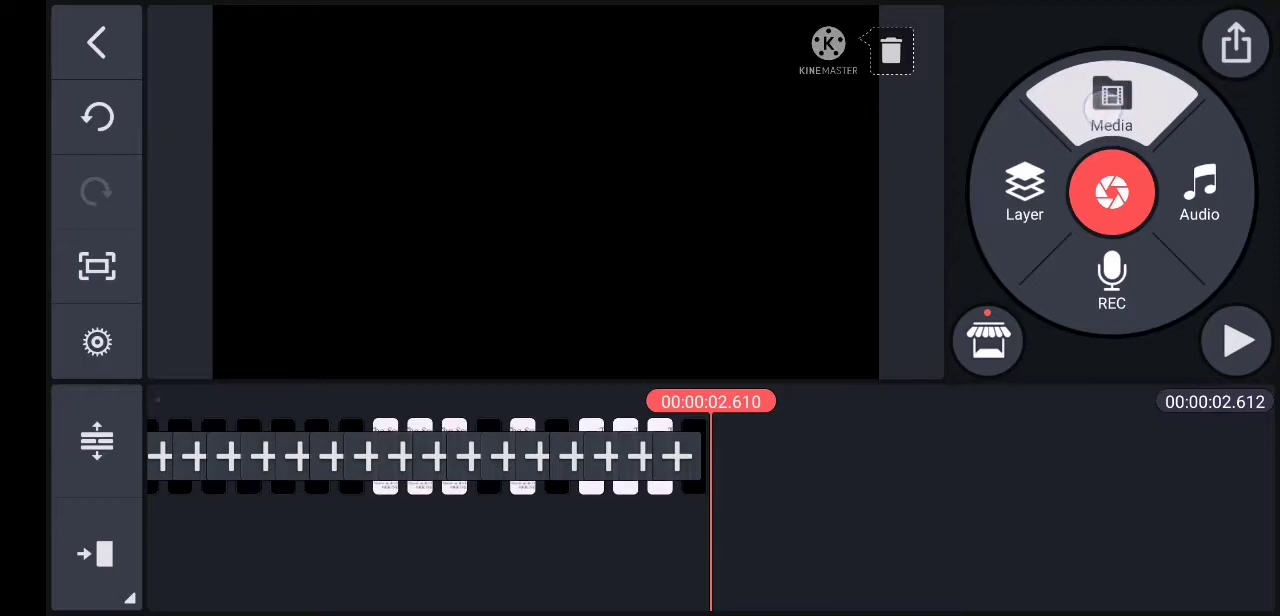
left_click(165, 40)
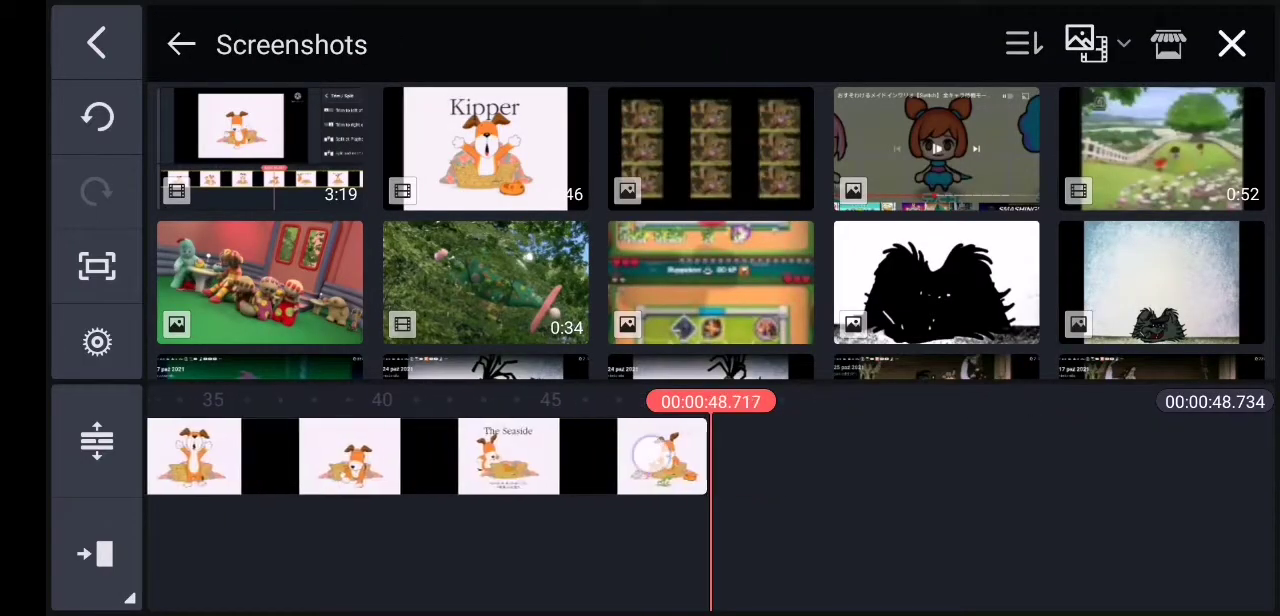
Trim the new Kipper clip before and after the playhead down to a tiny Seaside piece
left_click(941, 494)
left_click_drag(941, 494, 1223, 529)
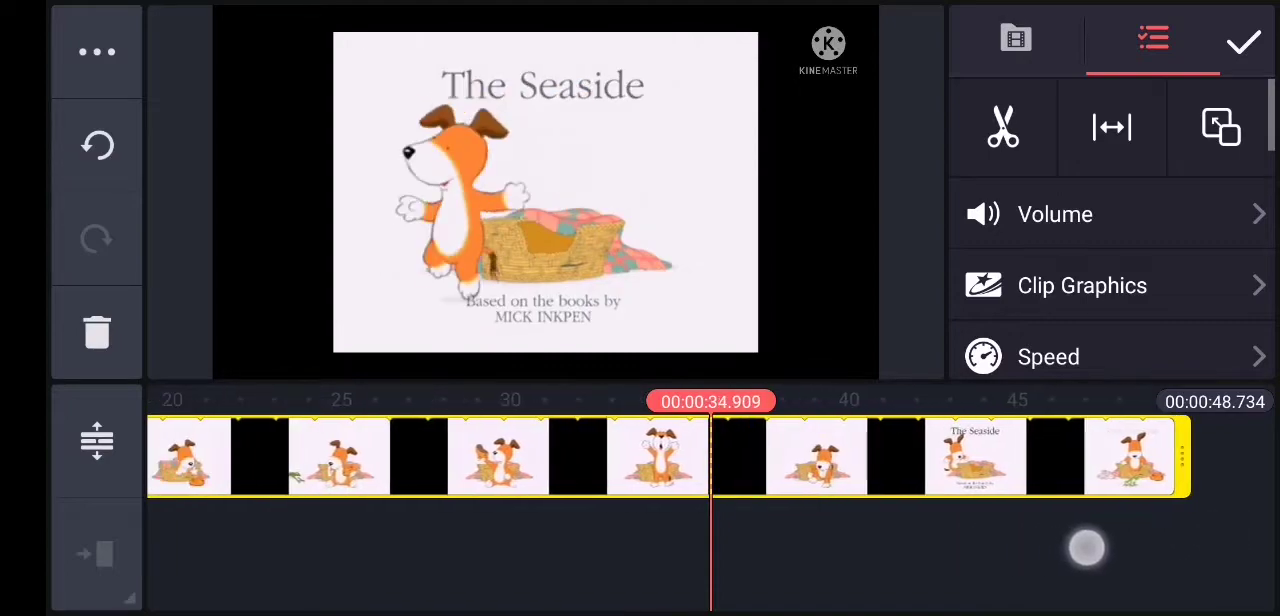
left_click_drag(1083, 546, 1145, 555)
mouse_move(1011, 531)
left_mouse_down()
mouse_move(1143, 521)
mouse_move(1049, 539)
mouse_move(943, 513)
mouse_move(857, 563)
mouse_move(1043, 541)
mouse_move(883, 563)
mouse_move(1020, 522)
mouse_move(923, 543)
mouse_move(962, 556)
left_mouse_up()
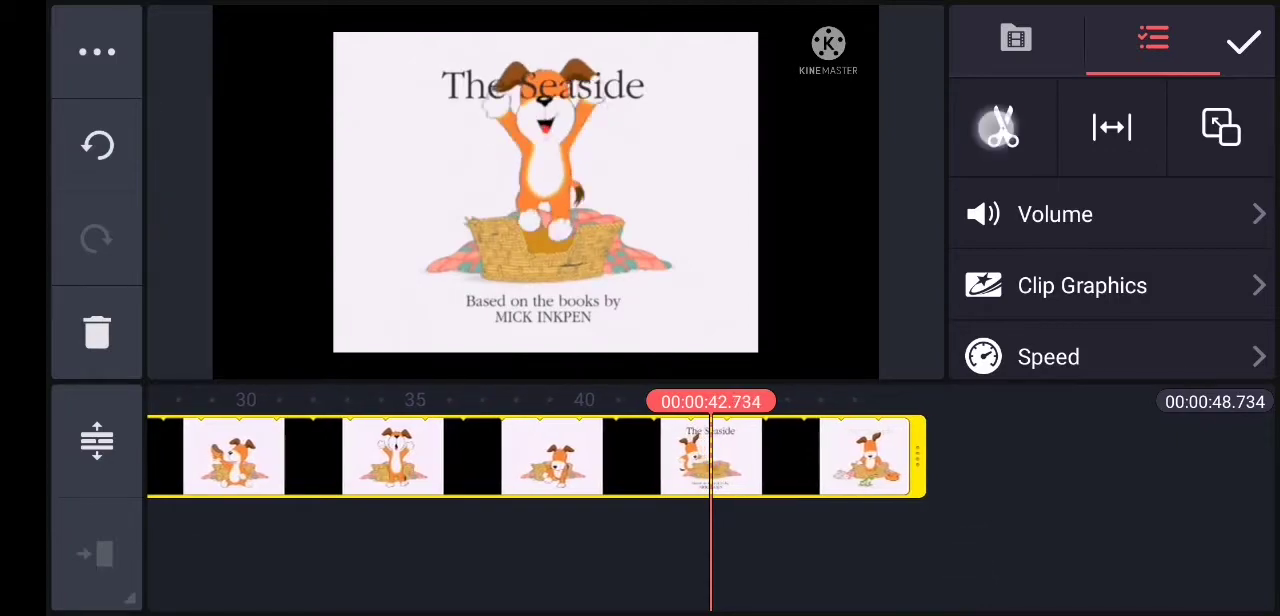
left_click(1000, 127)
left_click(1170, 120)
mouse_move(957, 520)
left_mouse_down()
mouse_move(945, 521)
mouse_move(965, 521)
left_mouse_up()
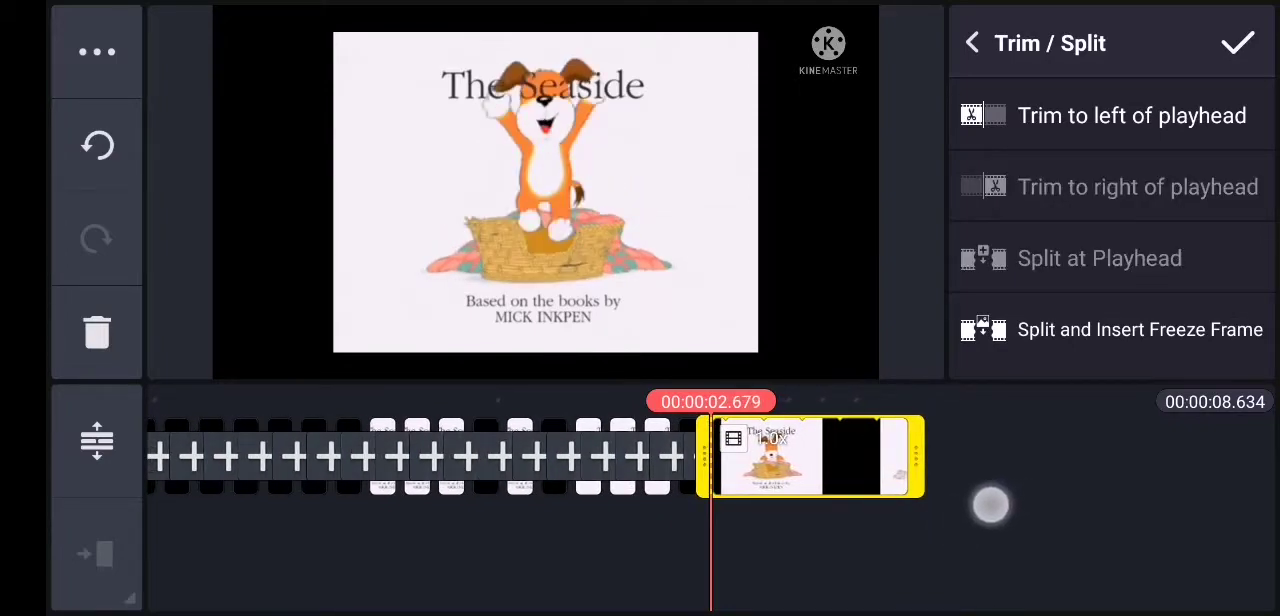
mouse_move(840, 517)
left_mouse_down()
mouse_move(823, 517)
mouse_move(842, 520)
left_mouse_up()
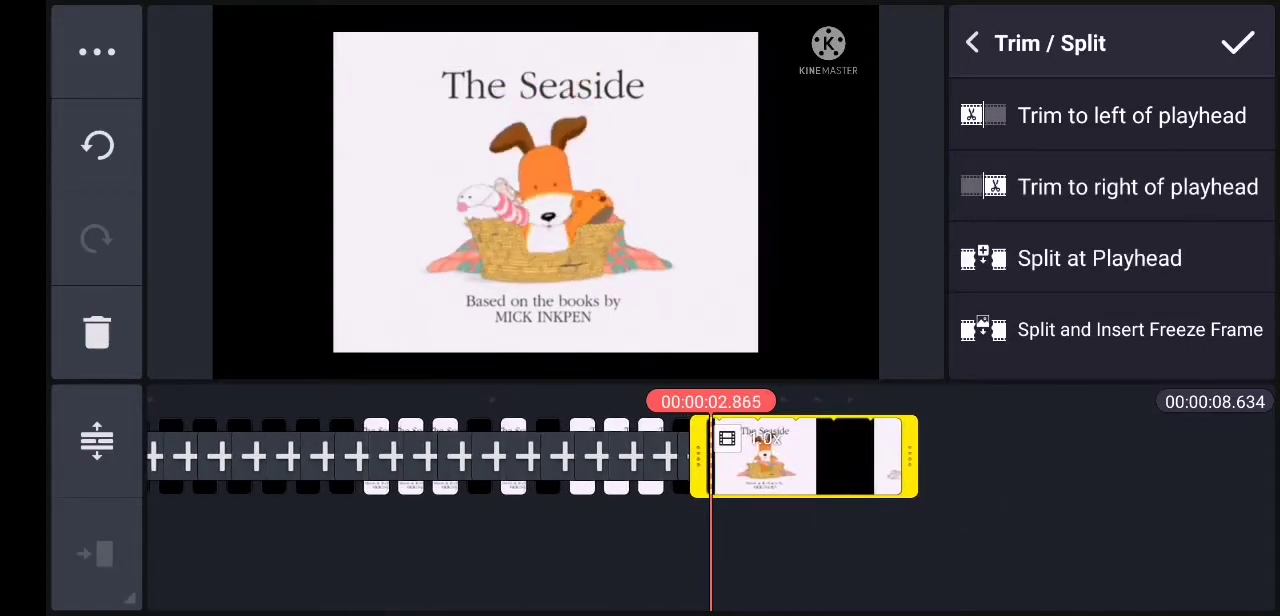
left_click(1157, 191)
left_click_drag(729, 488, 659, 543)
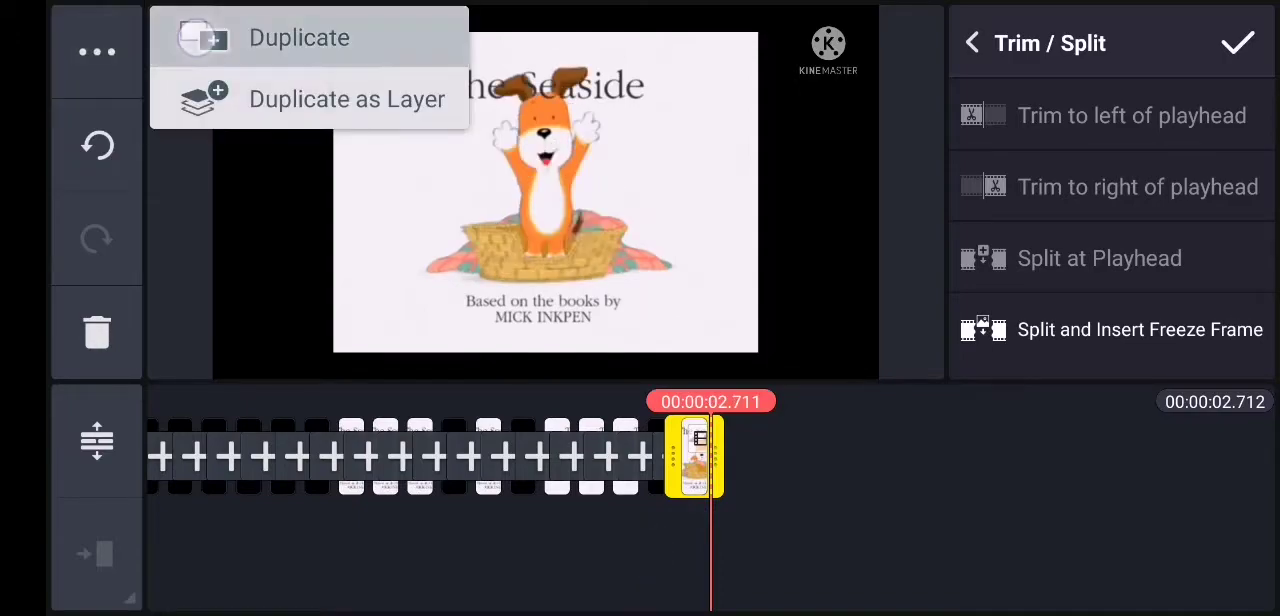
Duplicate the tiny piece twice, growing the stutter sequence to 2.912 seconds
left_click(300, 37)
left_click(97, 48)
left_click(300, 37)
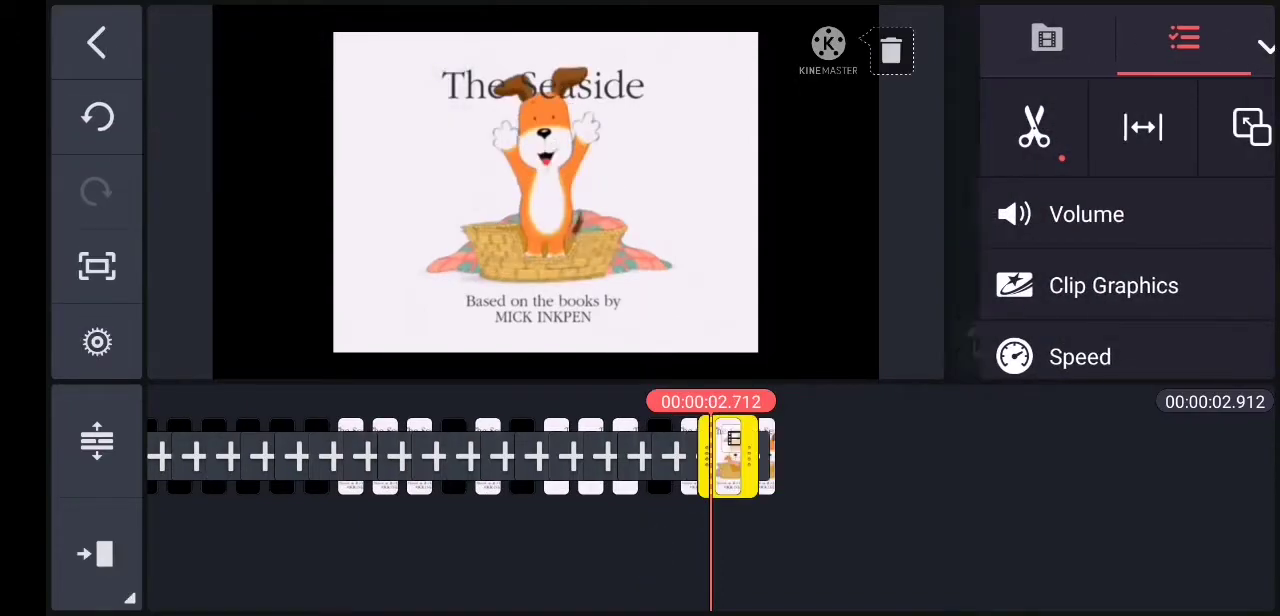
left_click(1244, 42)
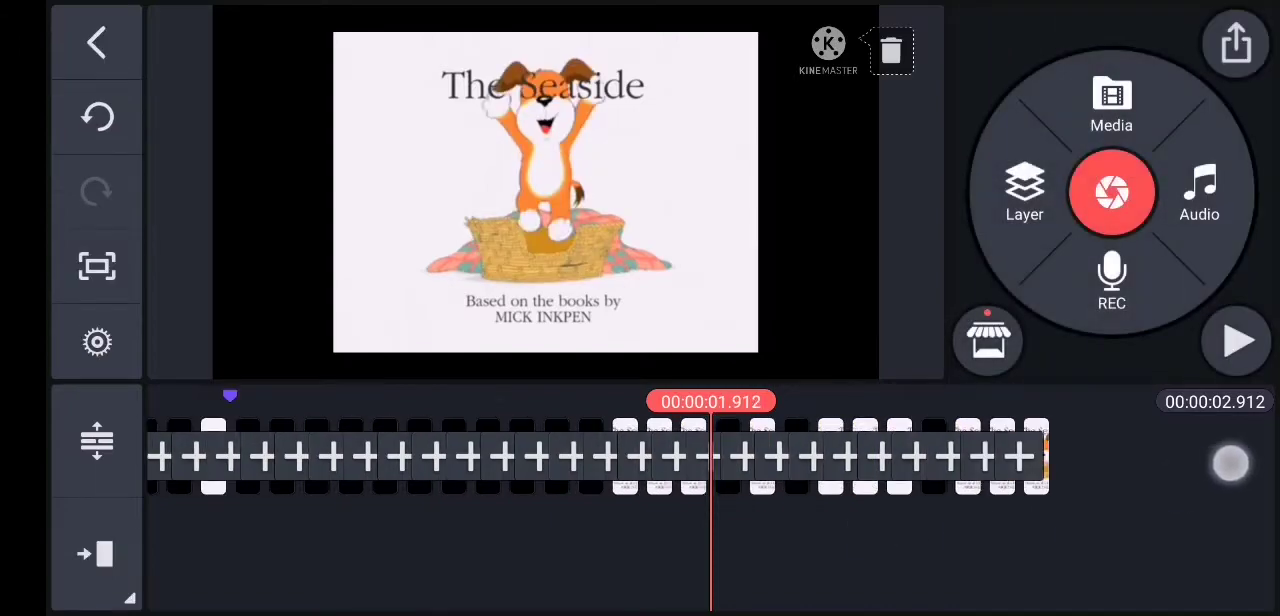
left_click_drag(500, 457, 900, 457)
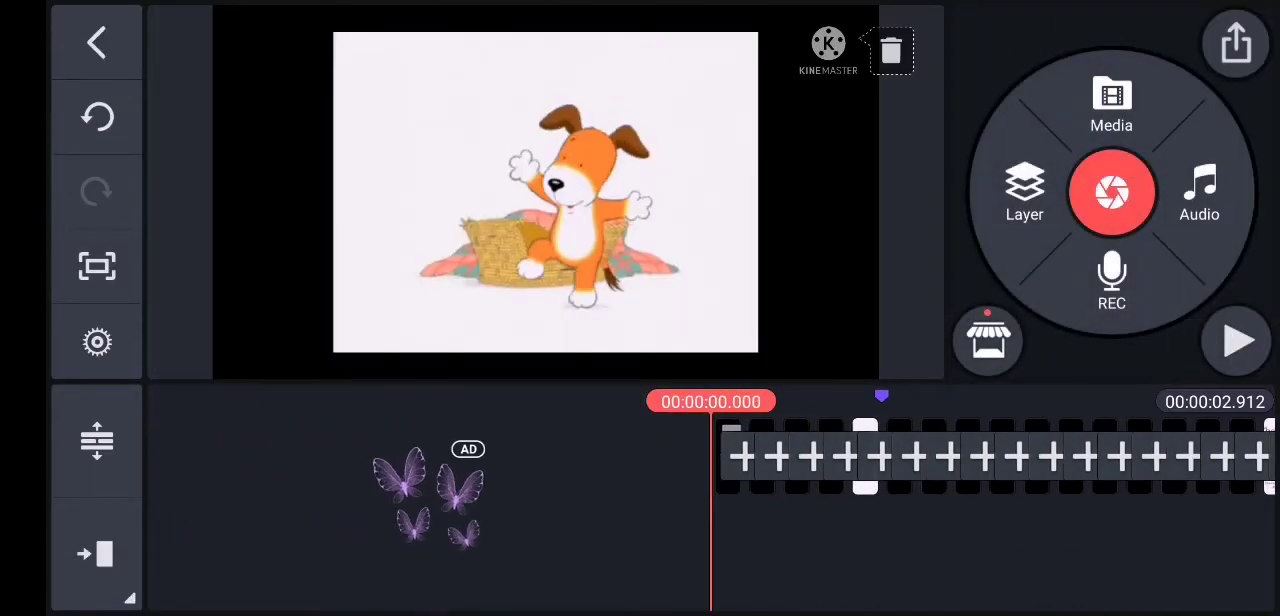
left_click(1237, 341)
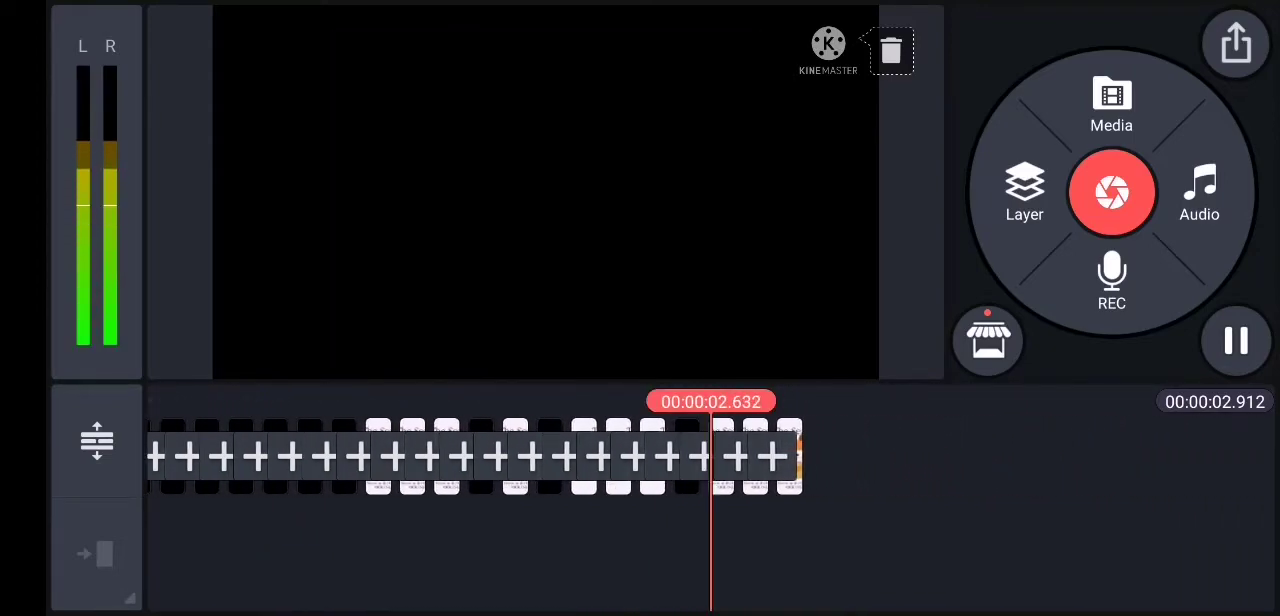
left_click_drag(902, 502, 956, 515)
left_click(685, 465)
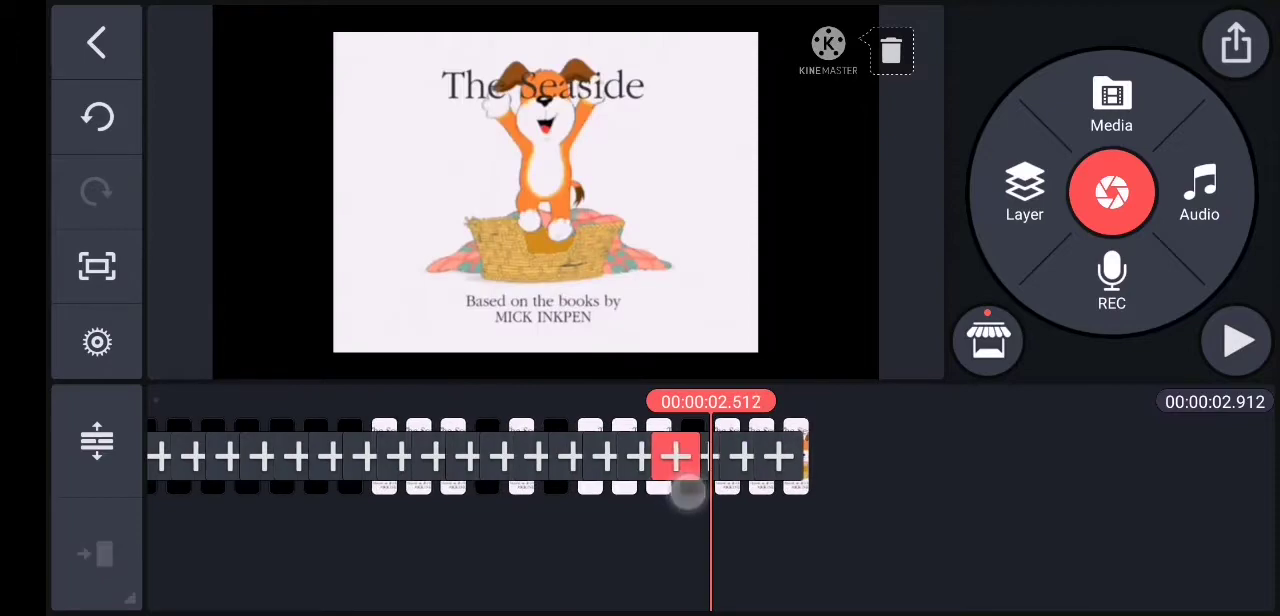
left_click(727, 493)
Add a tenth-second black frame at the sequence end, then bring in the full 49.134-second Kipper clip
left_click(777, 536)
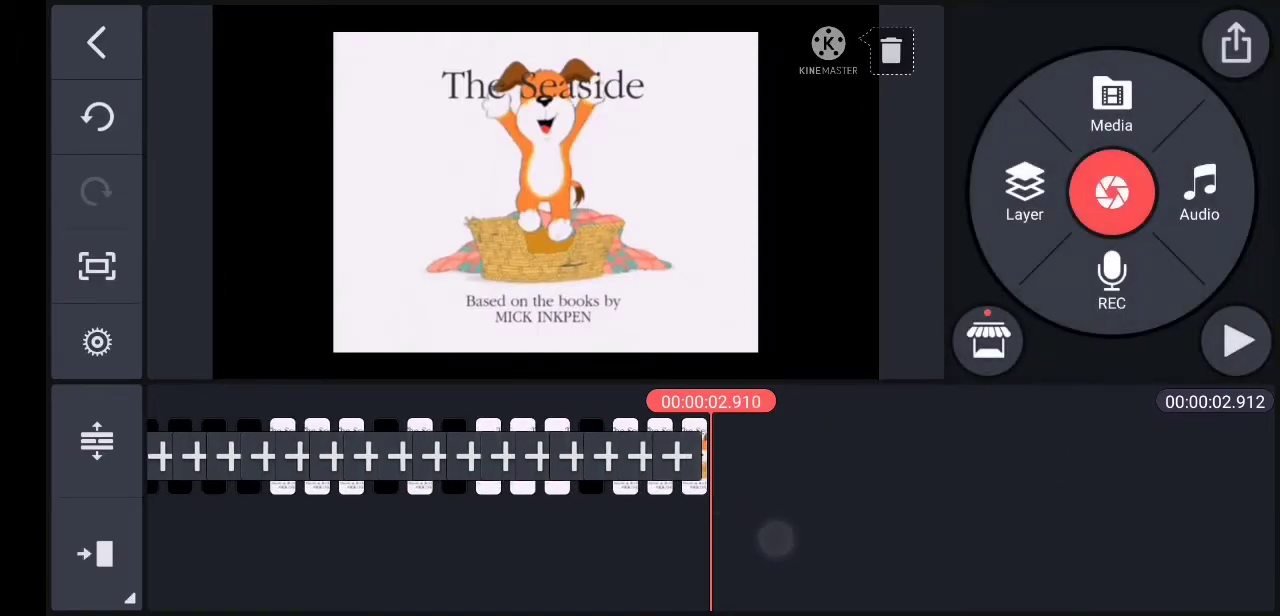
left_click(1110, 103)
left_click(262, 155)
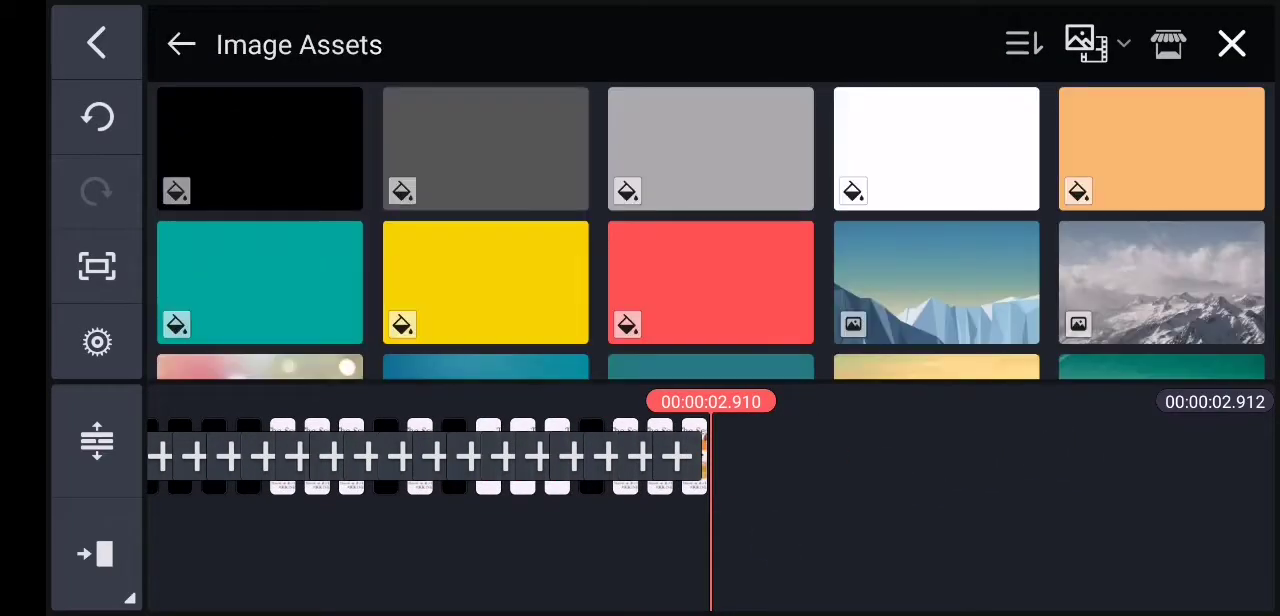
left_click(245, 148)
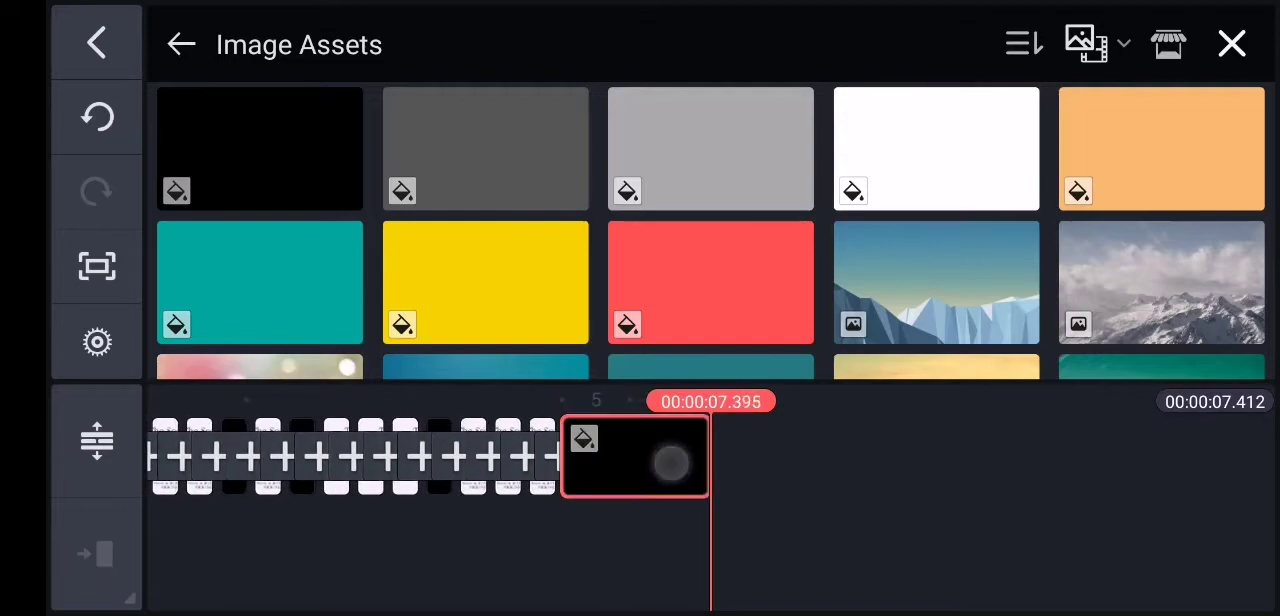
left_click(671, 462)
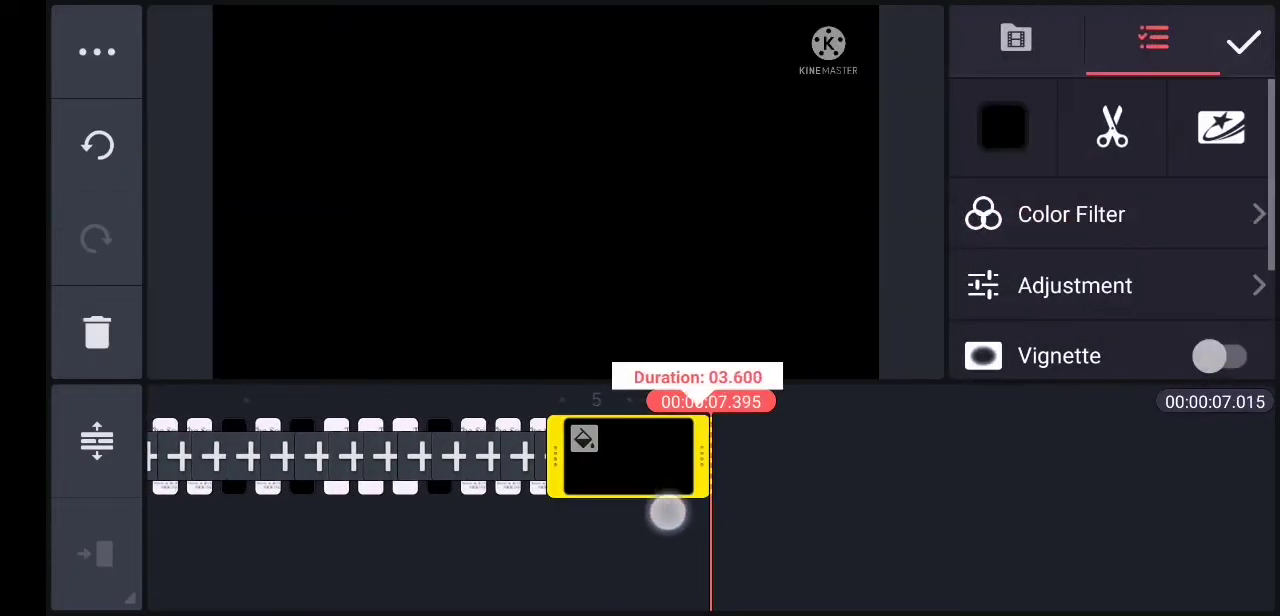
left_click_drag(666, 513, 543, 597)
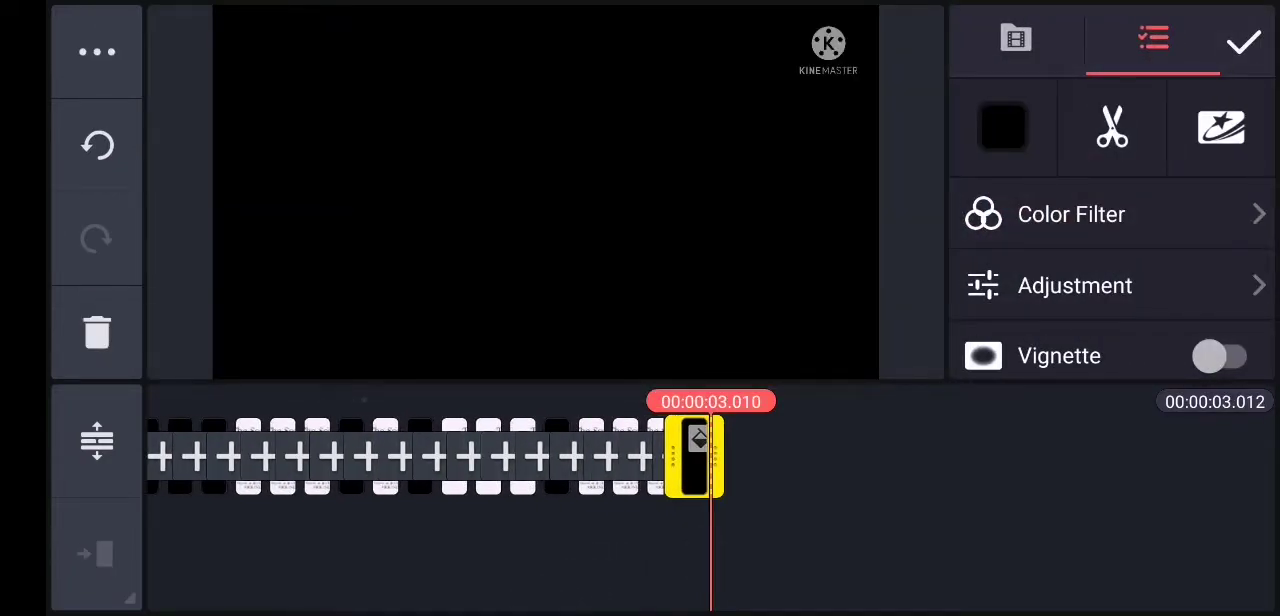
left_click(1249, 40)
left_click(1020, 180)
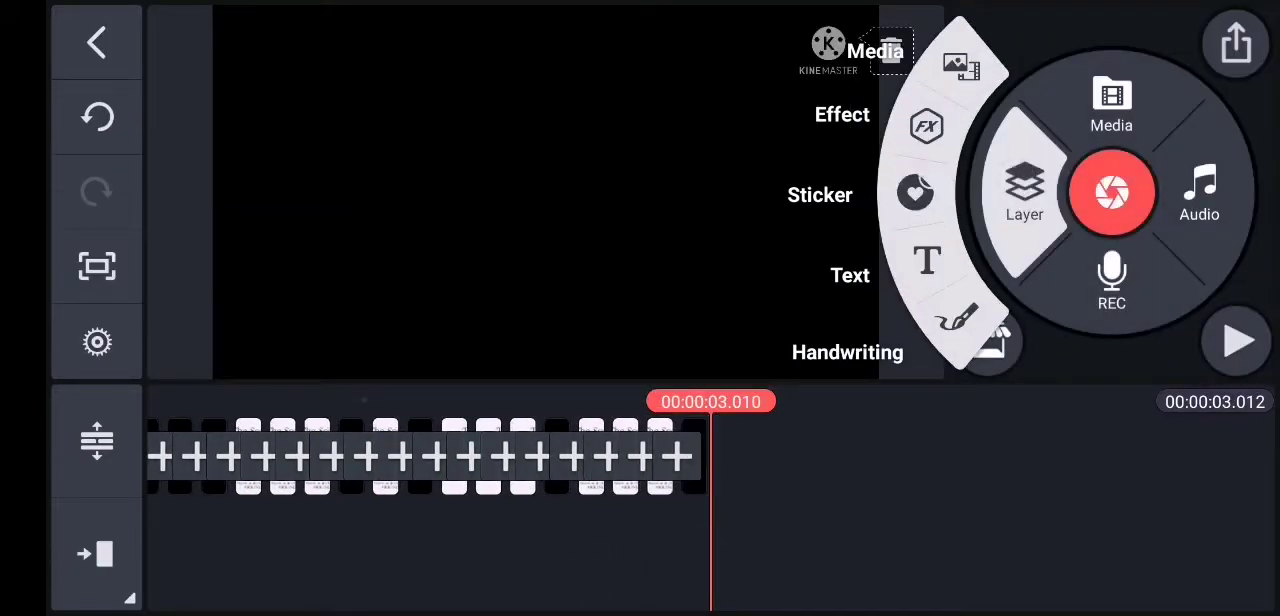
left_click(1111, 105)
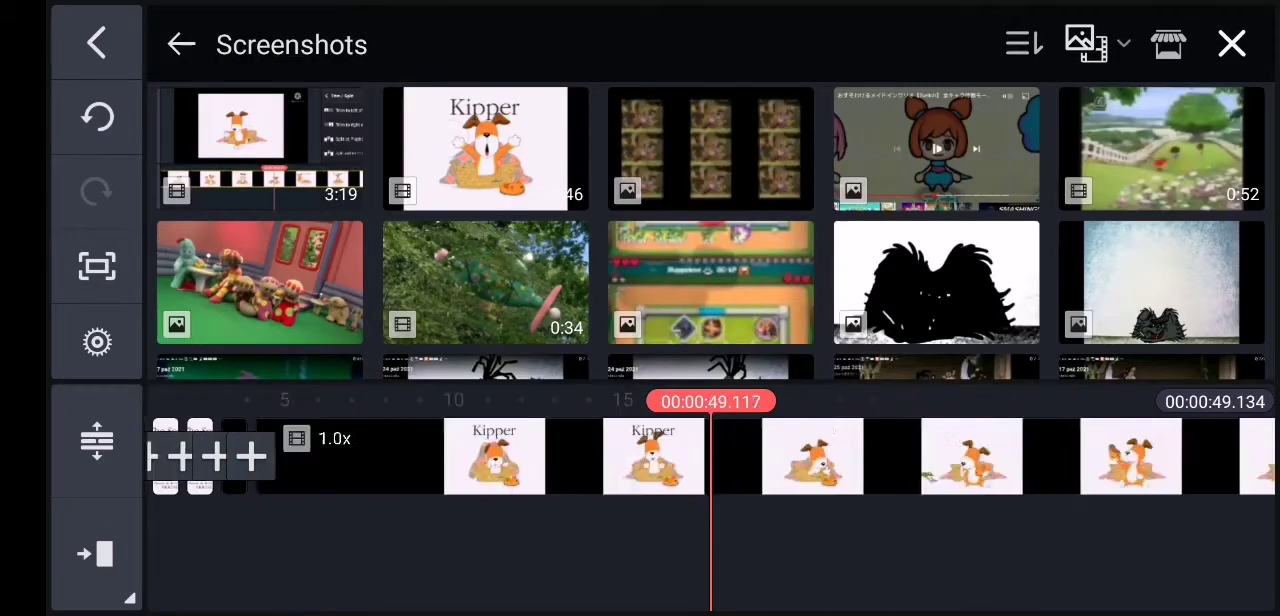
left_click_drag(831, 528, 964, 540)
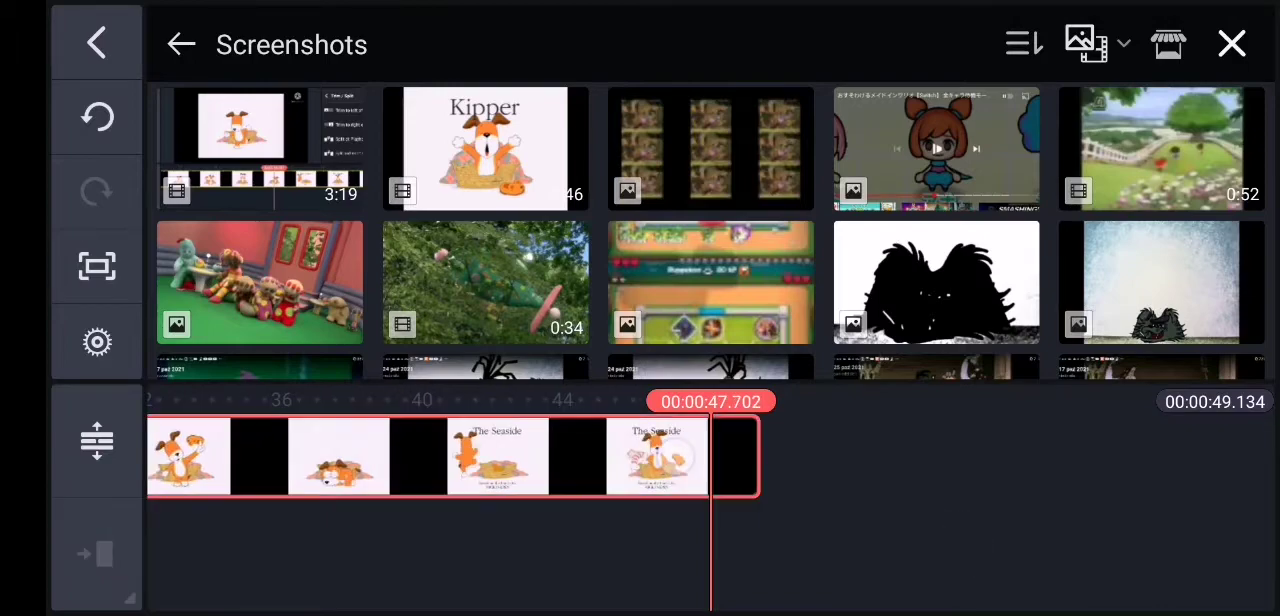
Trim the new Kipper clip to a tenth-second sliver of The Seaside title card
left_click(883, 543)
mouse_move(883, 543)
left_mouse_down()
mouse_move(1010, 530)
mouse_move(866, 549)
left_mouse_up()
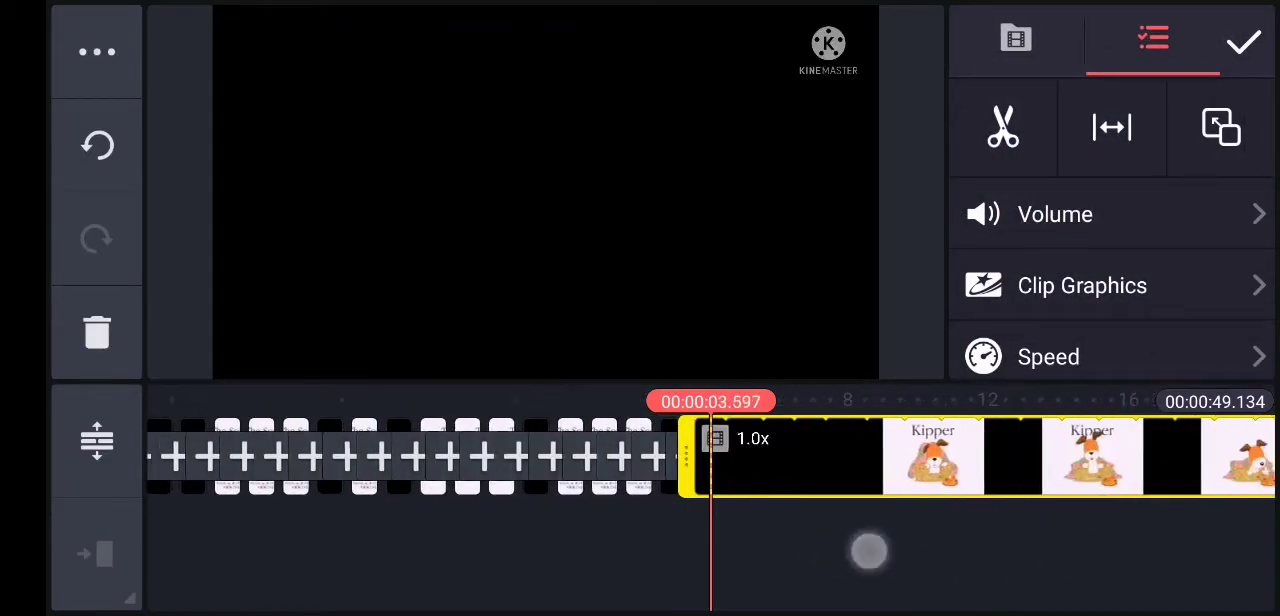
left_click_drag(1060, 503, 786, 591)
left_click_drag(954, 517, 918, 521)
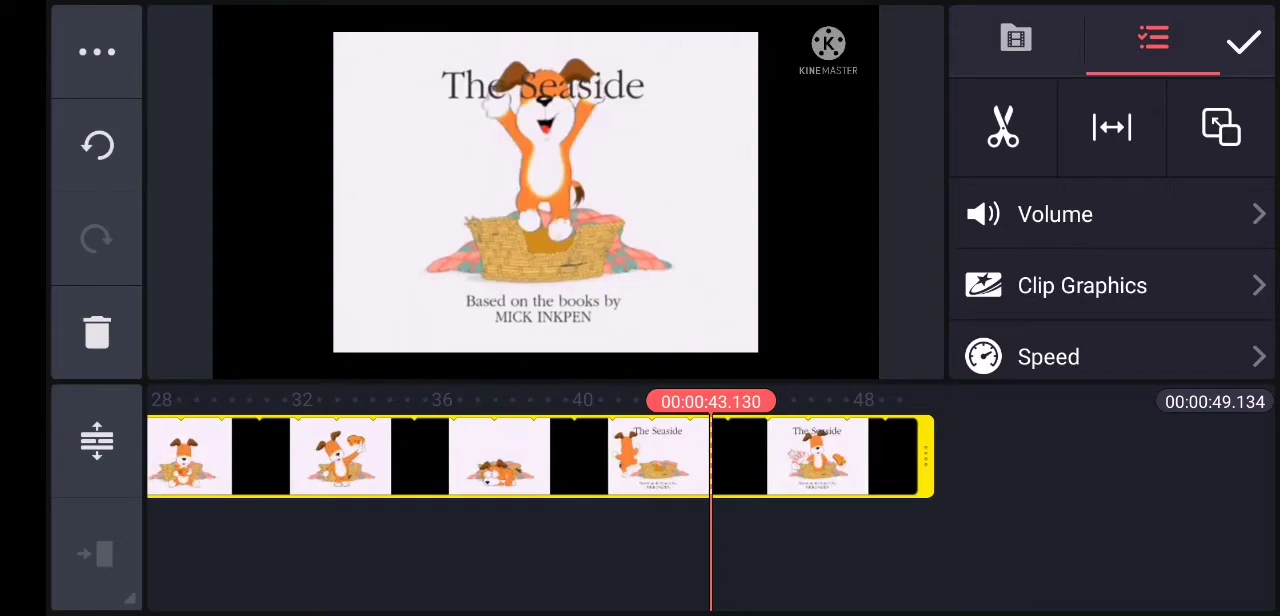
left_click(1003, 127)
left_click(1137, 115)
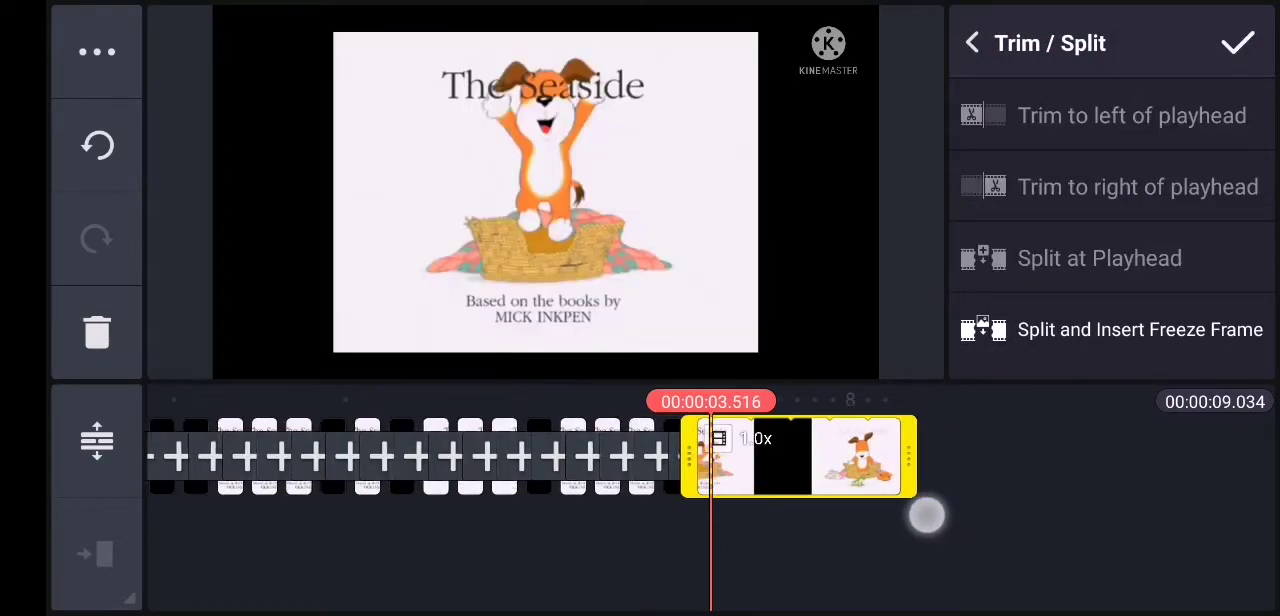
left_click_drag(926, 515, 945, 518)
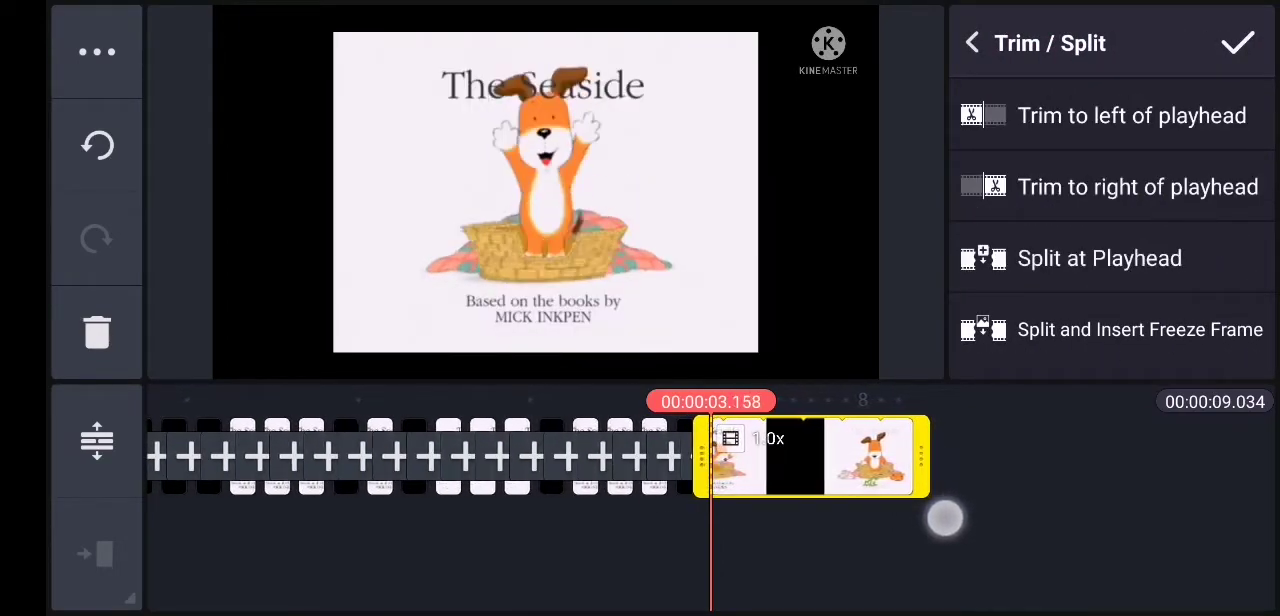
left_click(1137, 187)
left_click_drag(680, 528, 670, 535)
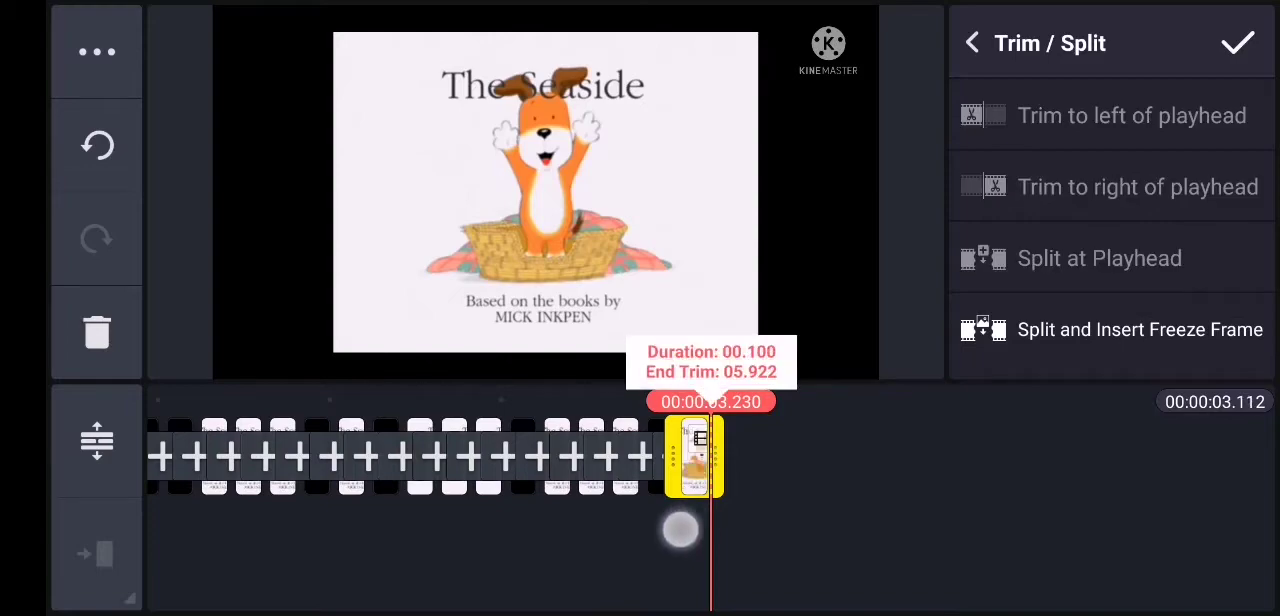
left_click(843, 553)
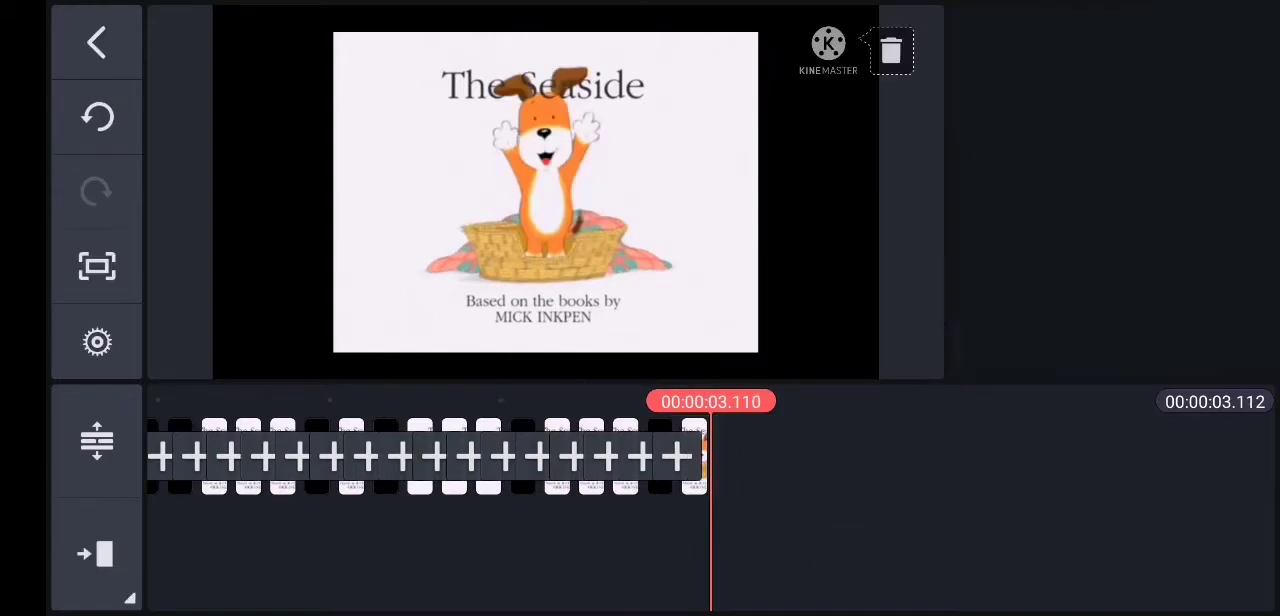
Append another brief black colour frame, bringing the sequence to 3.236 seconds
left_click(1112, 100)
left_click(260, 150)
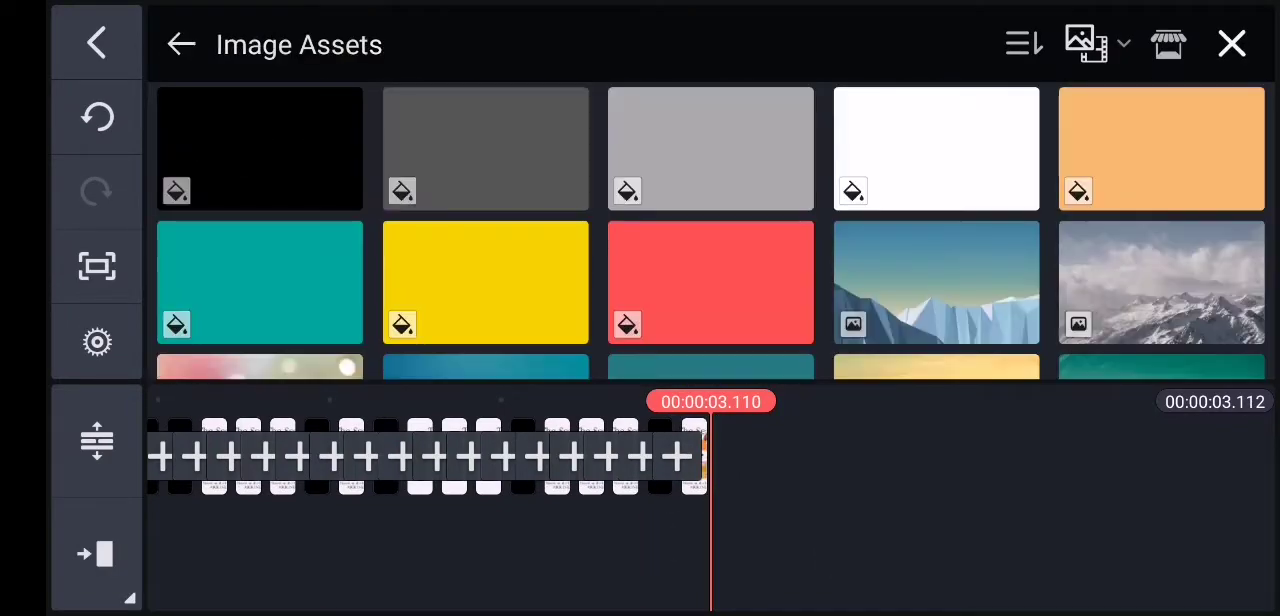
left_click(1232, 44)
left_click_drag(626, 549, 561, 578)
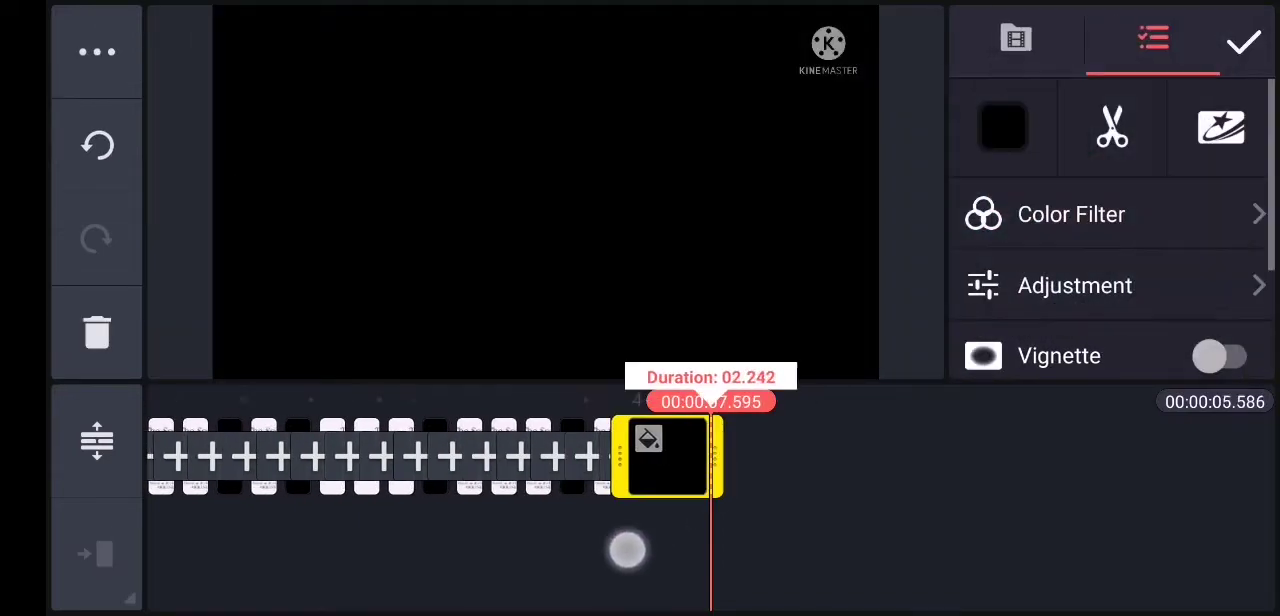
left_click(790, 509)
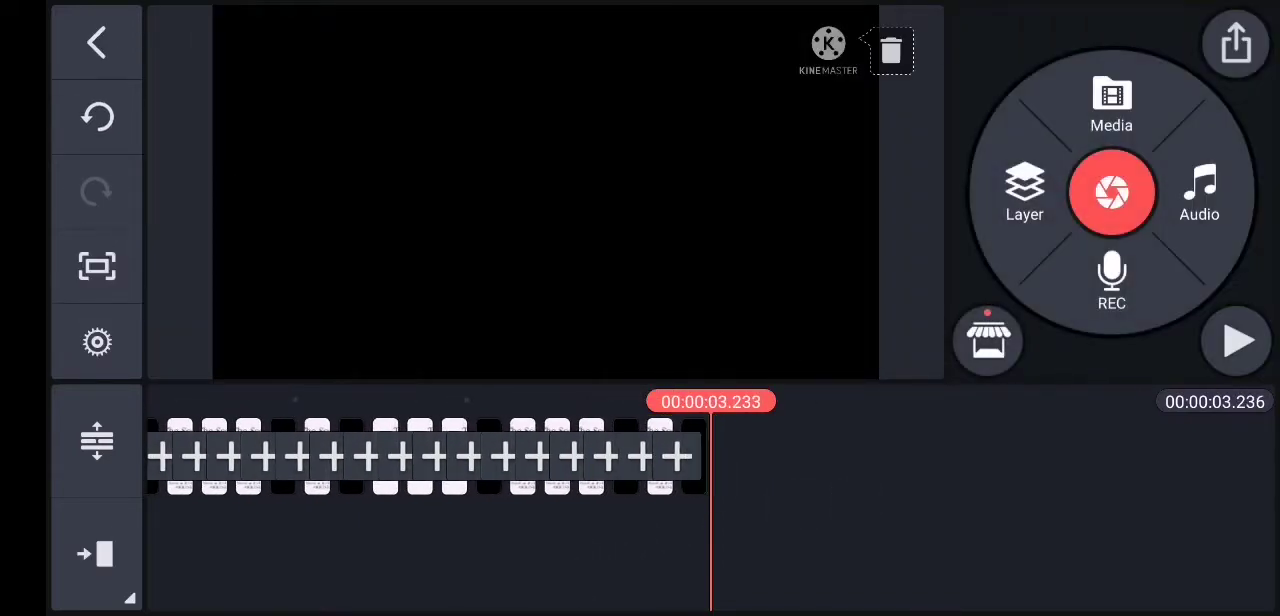
left_click_drag(500, 460, 1000, 460)
left_click(1237, 341)
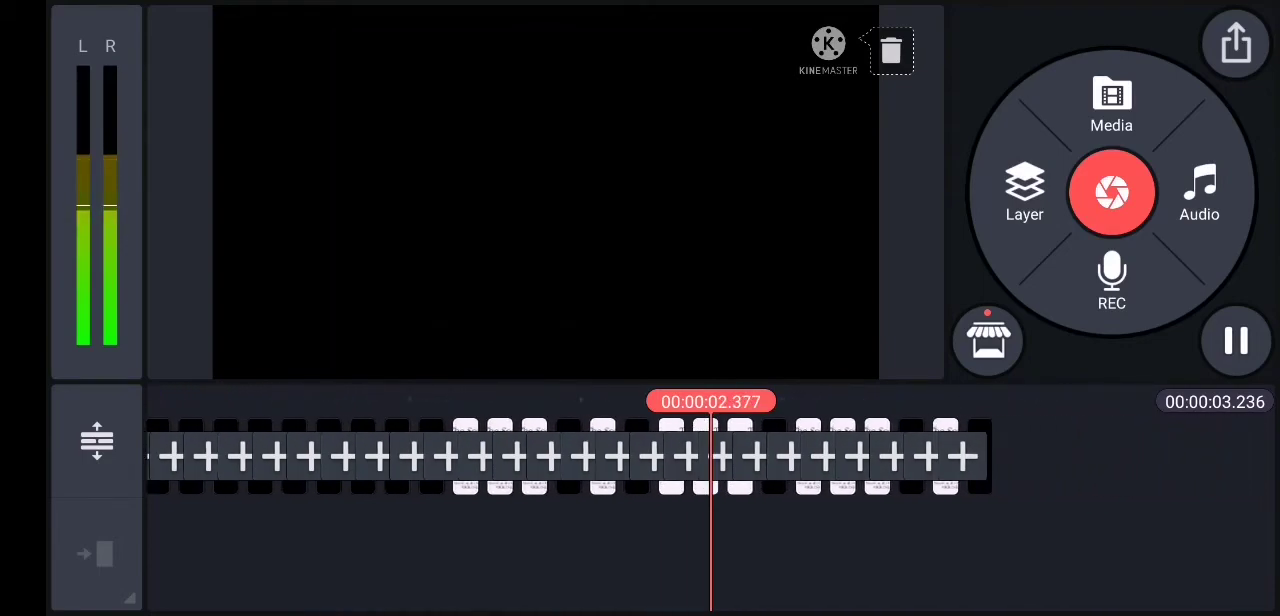
Export the remix as an FHD 1080p, 30 fps, high-bitrate video, skipping the premium offer
left_click(1236, 44)
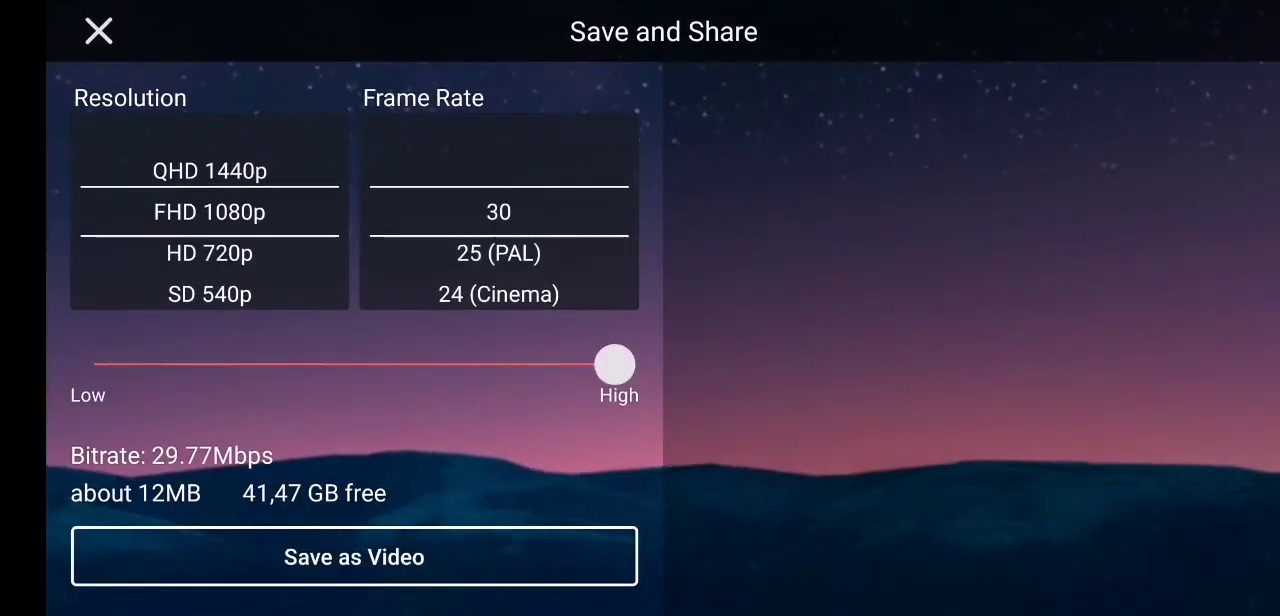
left_click(354, 556)
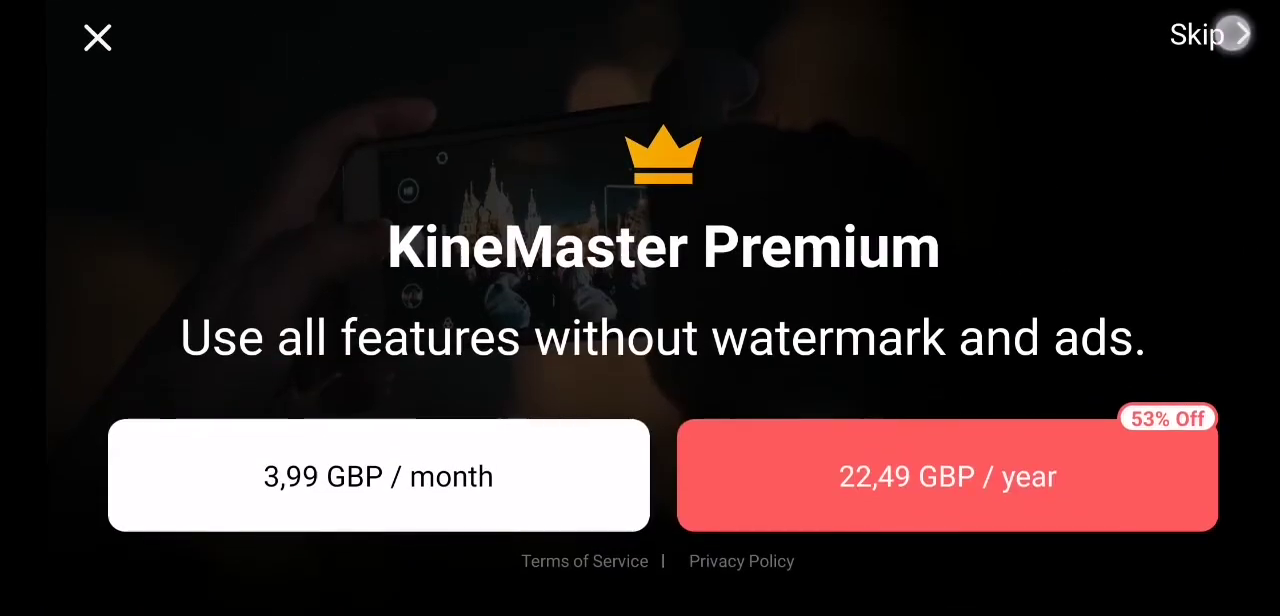
left_click(1234, 34)
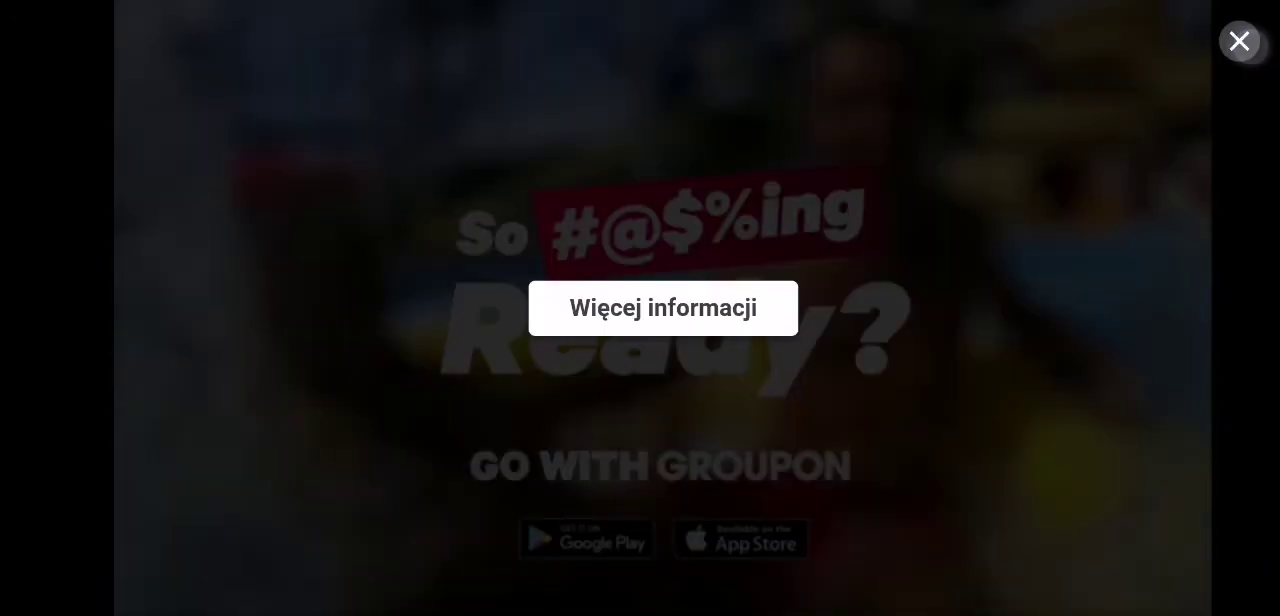
Dismiss the ad and open km_20211028_1080p in an external app from the share sheet
left_click(1239, 41)
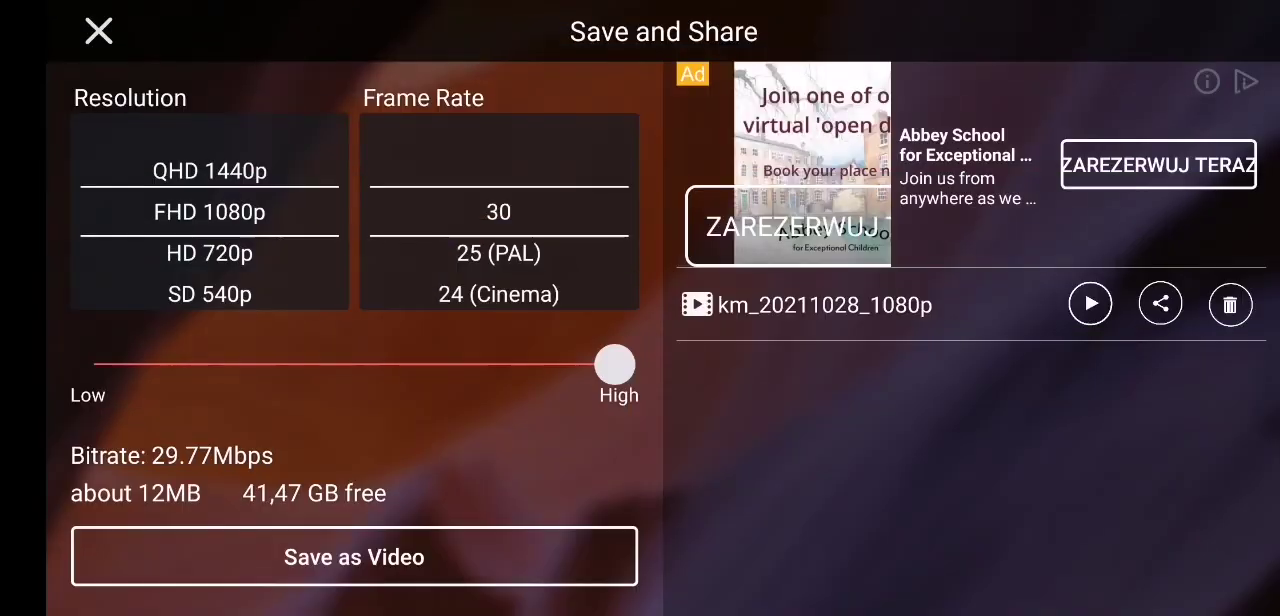
left_click(1090, 303)
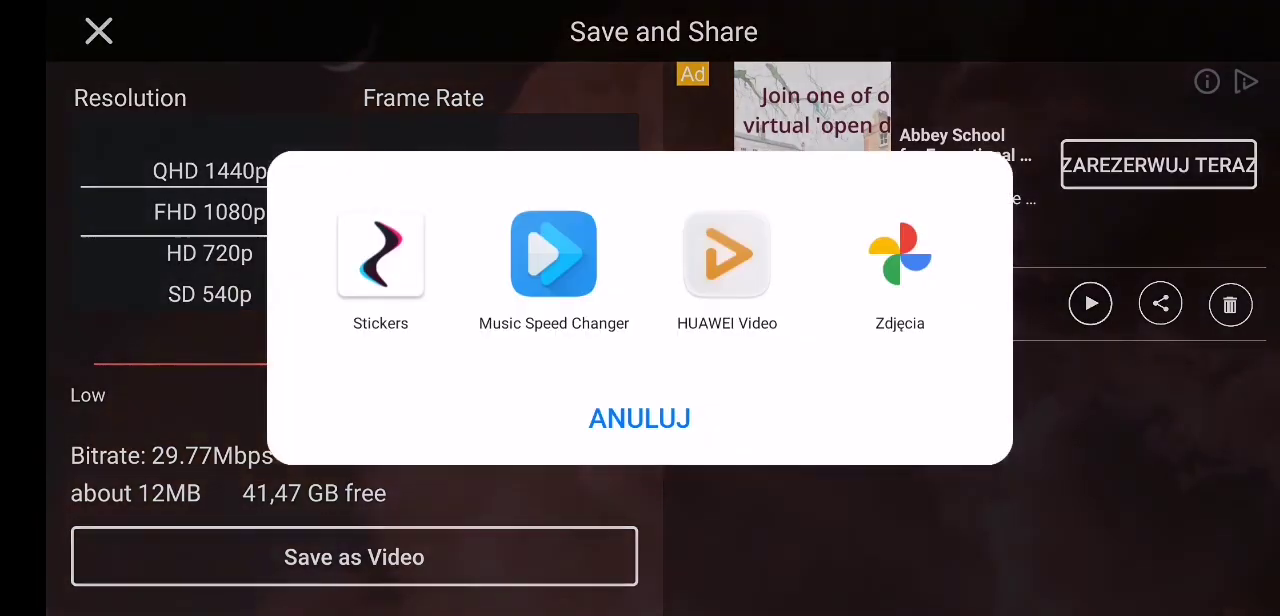